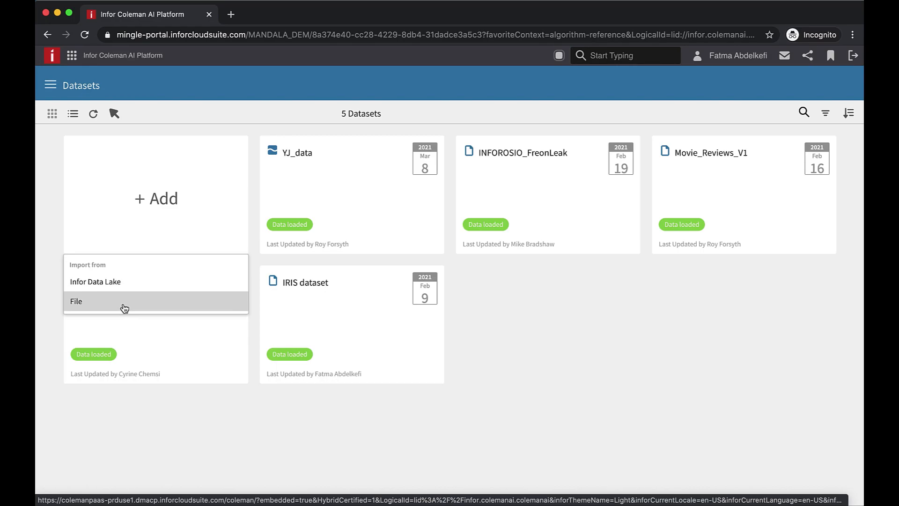
# Create a new dataset by importing the local file iris_data.csv
pyautogui.click(129, 307)
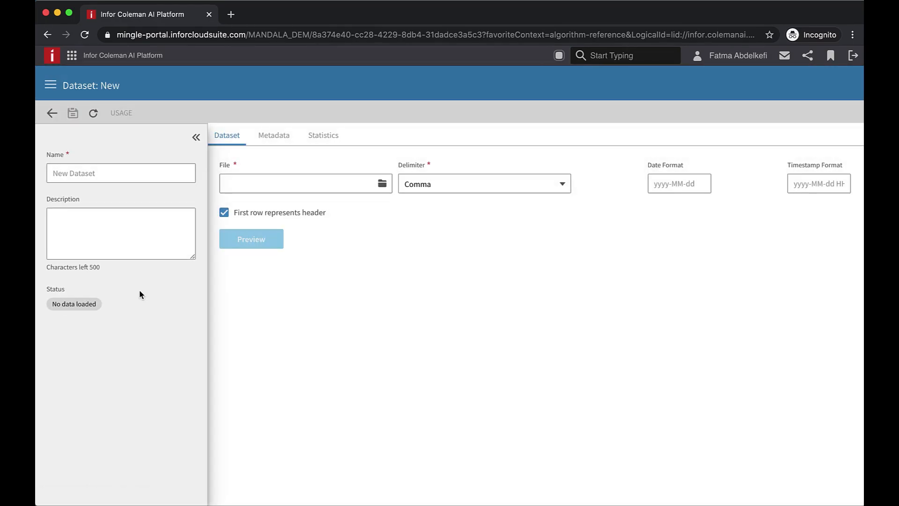
pyautogui.click(383, 185)
pyautogui.click(372, 88)
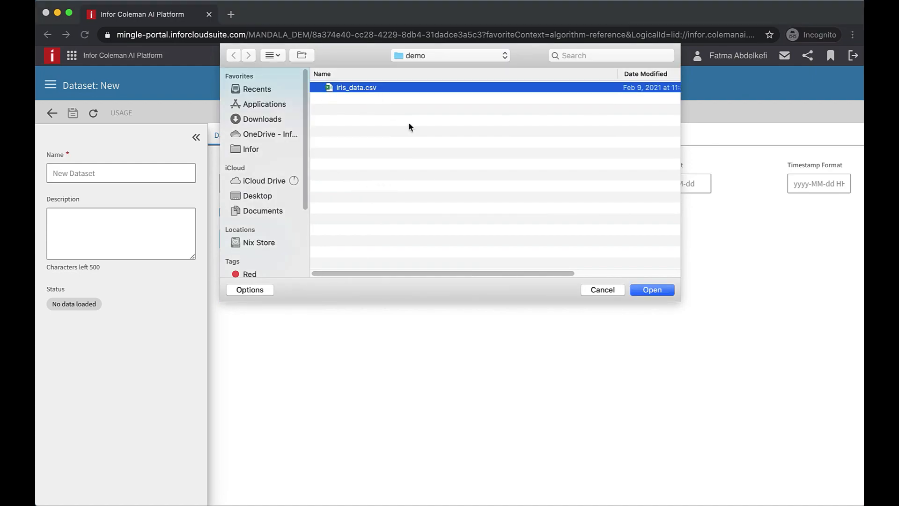
pyautogui.click(659, 290)
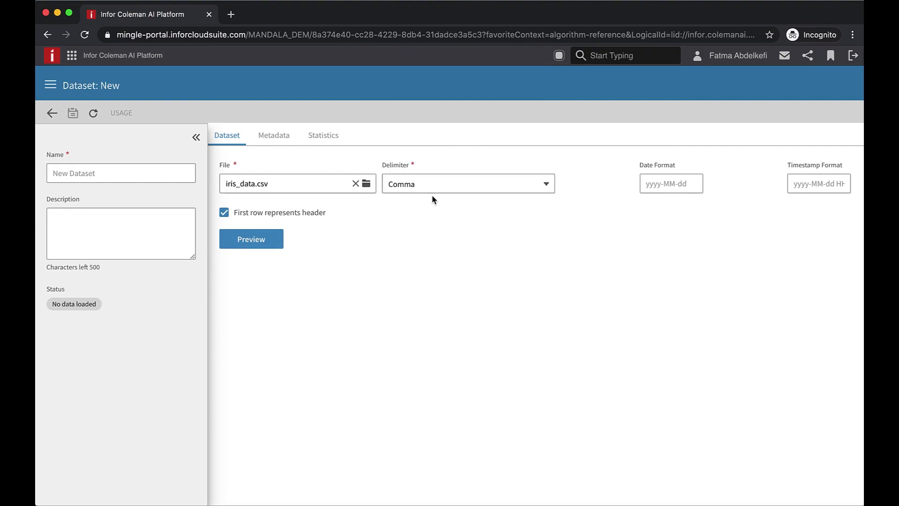
# Name the new dataset IRIS
pyautogui.click(114, 172)
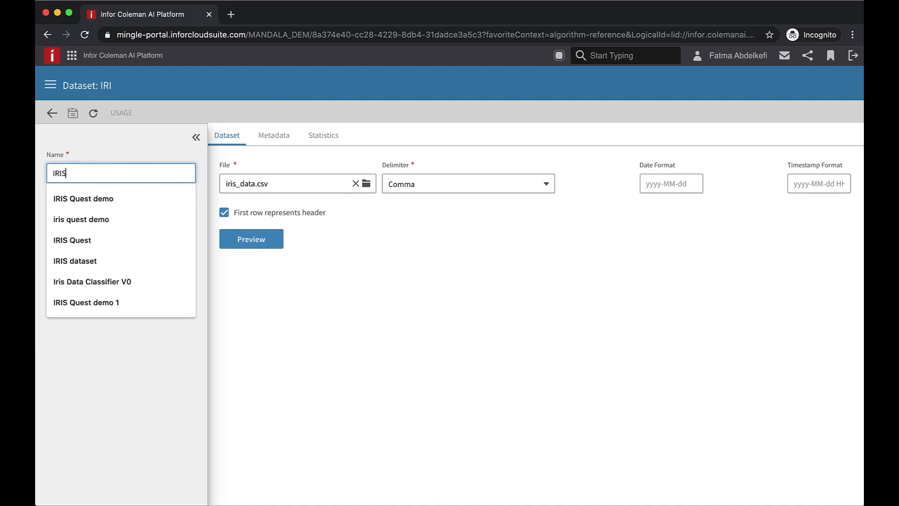
pyautogui.click(105, 145)
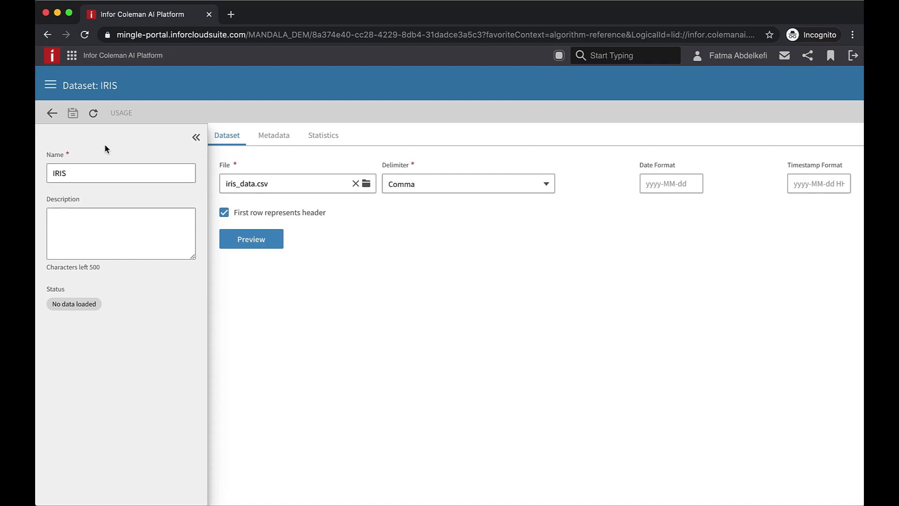
# Preview the file's data and save the IRIS dataset
pyautogui.click(253, 243)
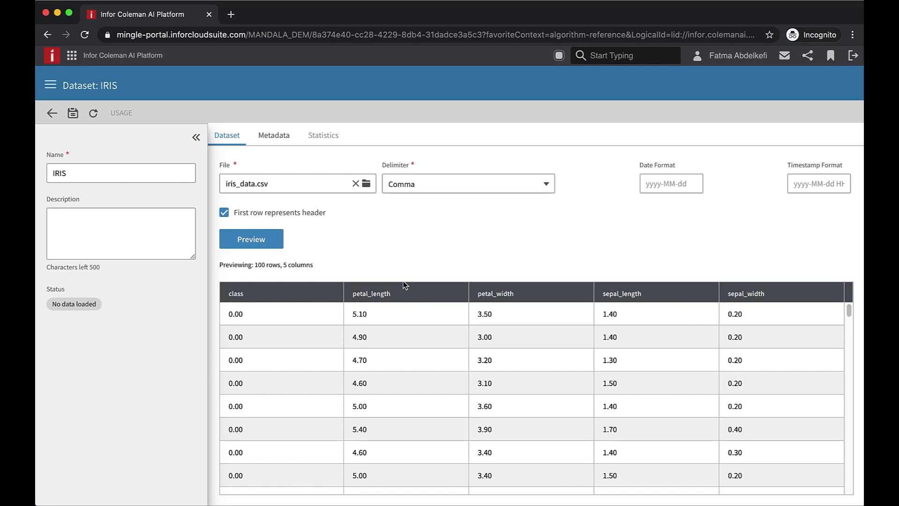
pyautogui.click(73, 115)
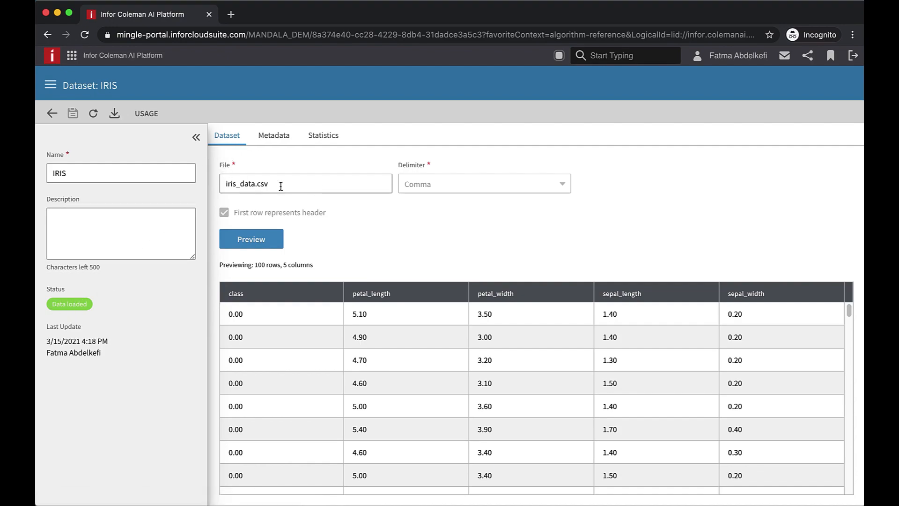
# Examine the dataset statistics and the histogram for the class column
pyautogui.click(328, 137)
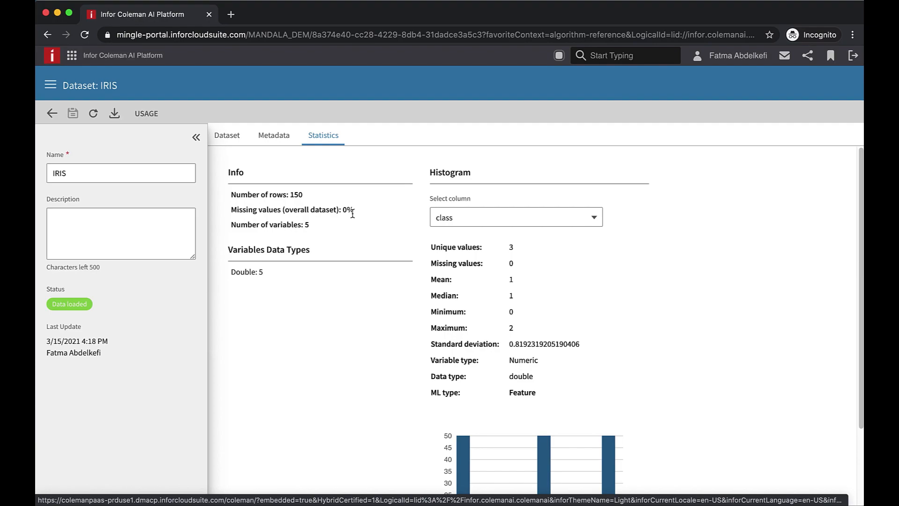
pyautogui.click(476, 218)
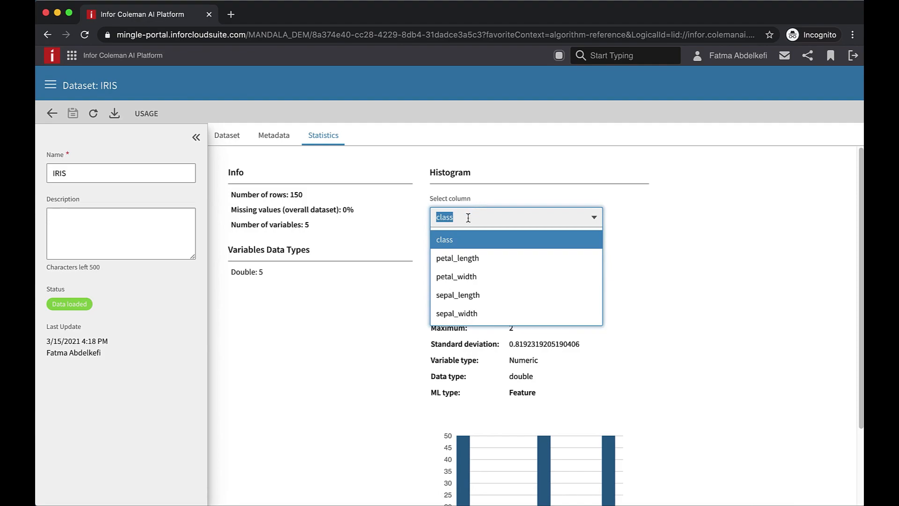
pyautogui.click(474, 241)
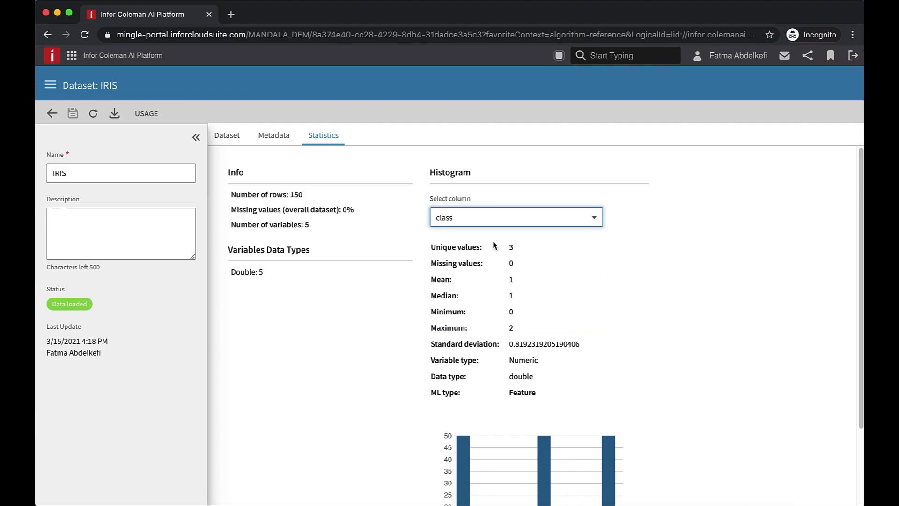
pyautogui.scroll(-3, 574, 267)
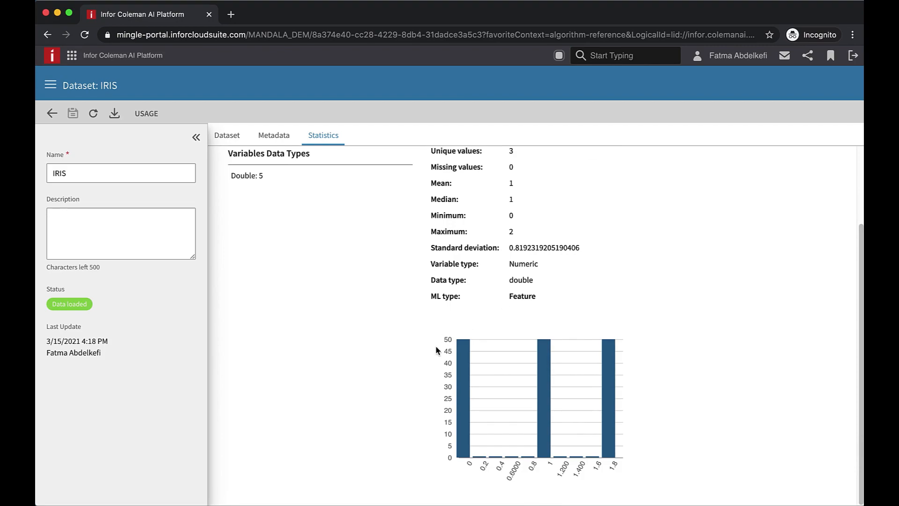
pyautogui.moveTo(463, 363)
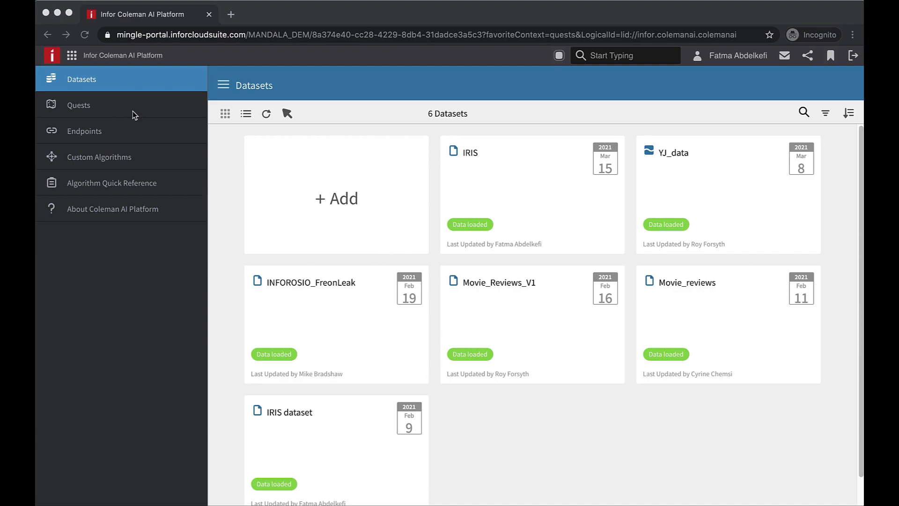
# Create a new quest named IRIS Classification and save it
pyautogui.click(84, 107)
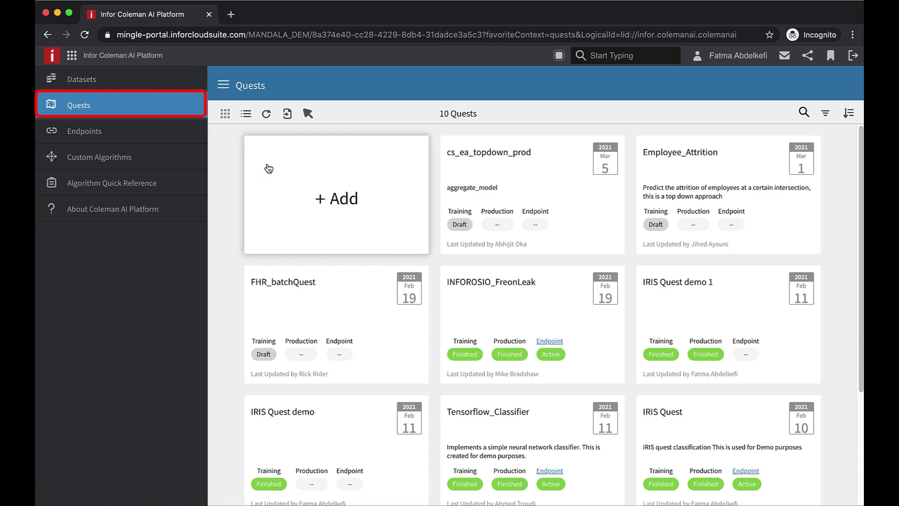
pyautogui.click(215, 84)
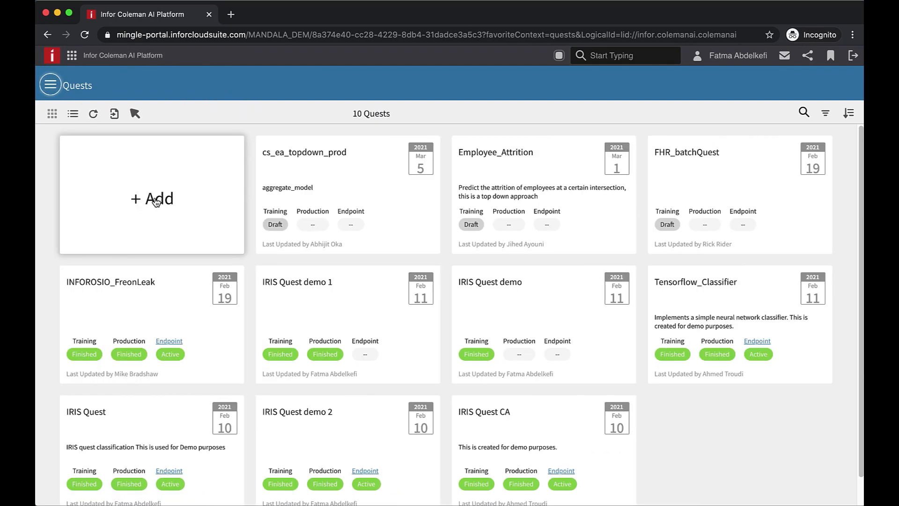
pyautogui.click(156, 200)
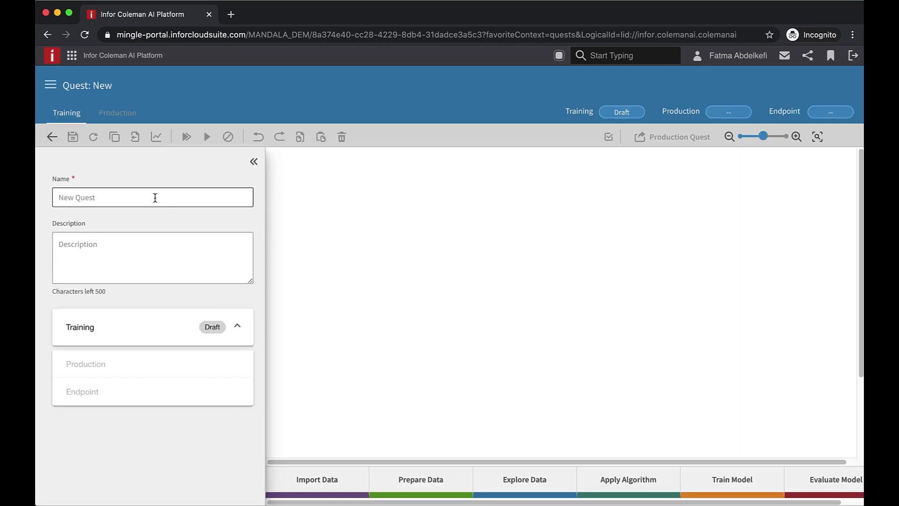
pyautogui.click(155, 198)
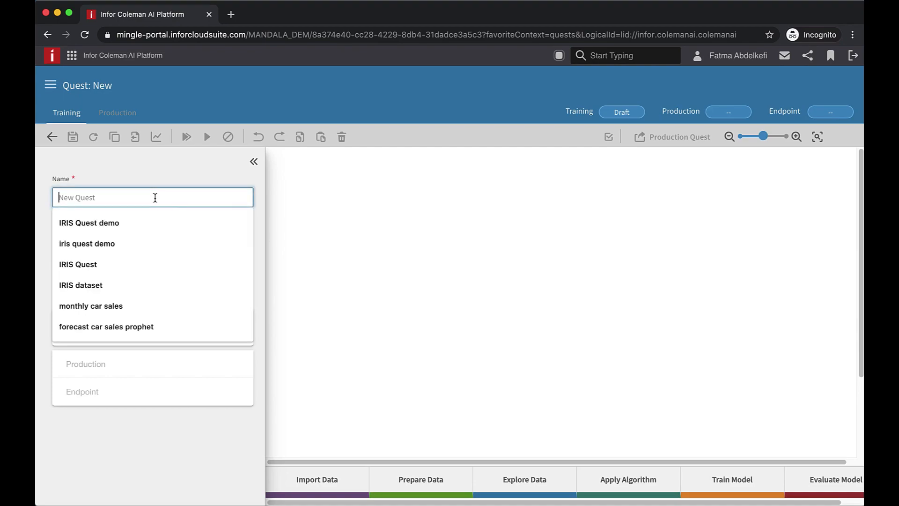
pyautogui.write('IRI')
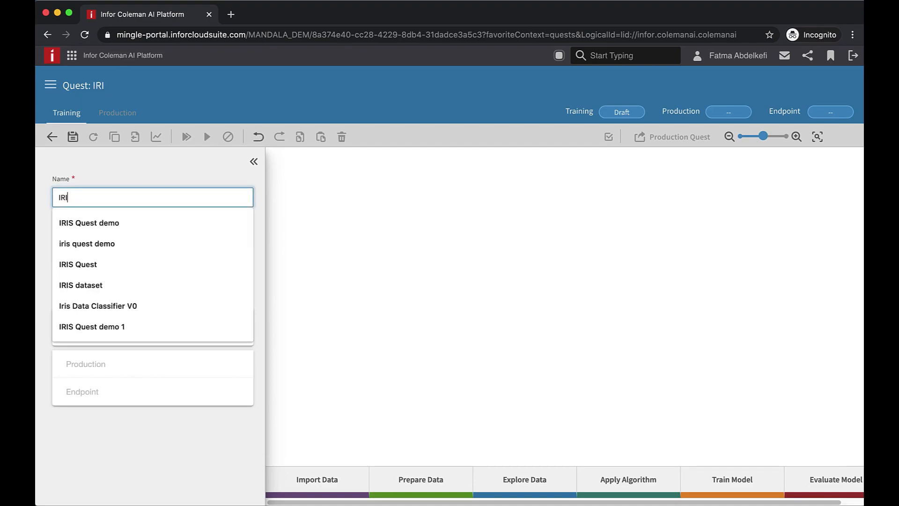
pyautogui.write('S Classification')
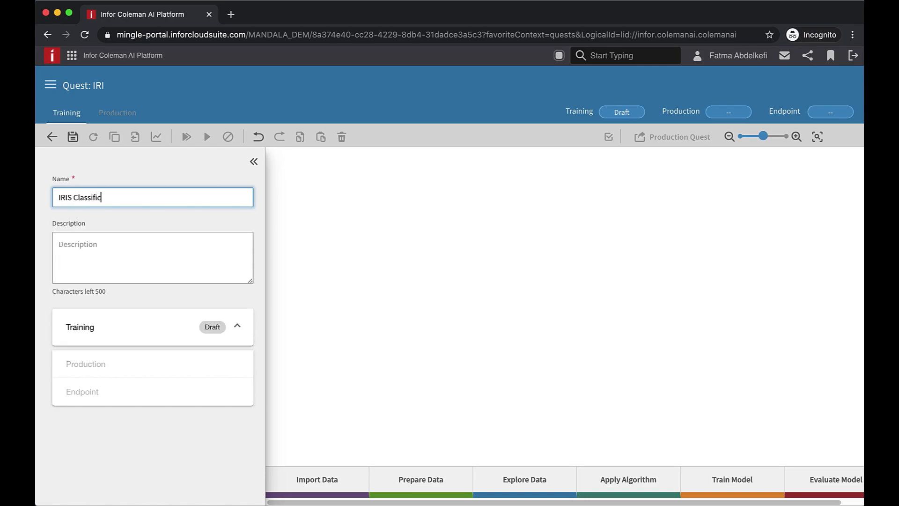
pyautogui.click(73, 137)
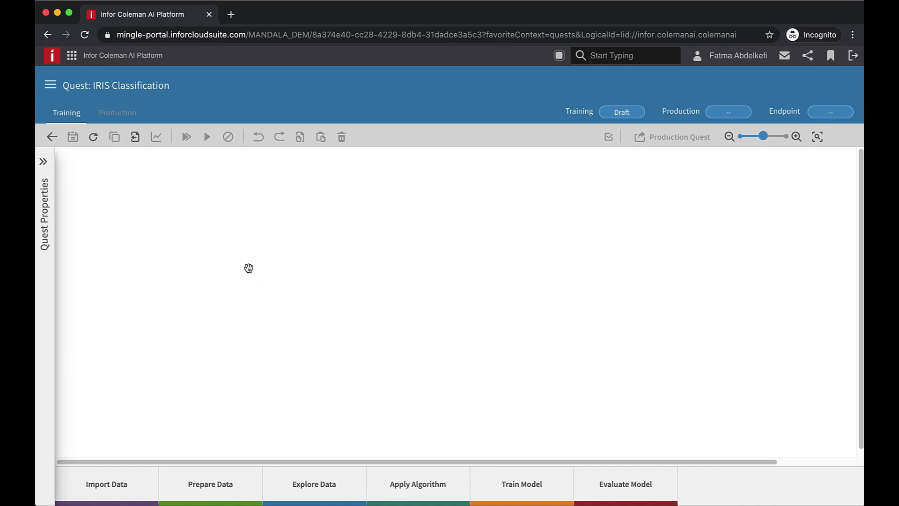
# Add an Import Data activity to the quest canvas and set its dataset to IRIS
pyautogui.moveTo(105, 487); pyautogui.dragTo(176, 241)
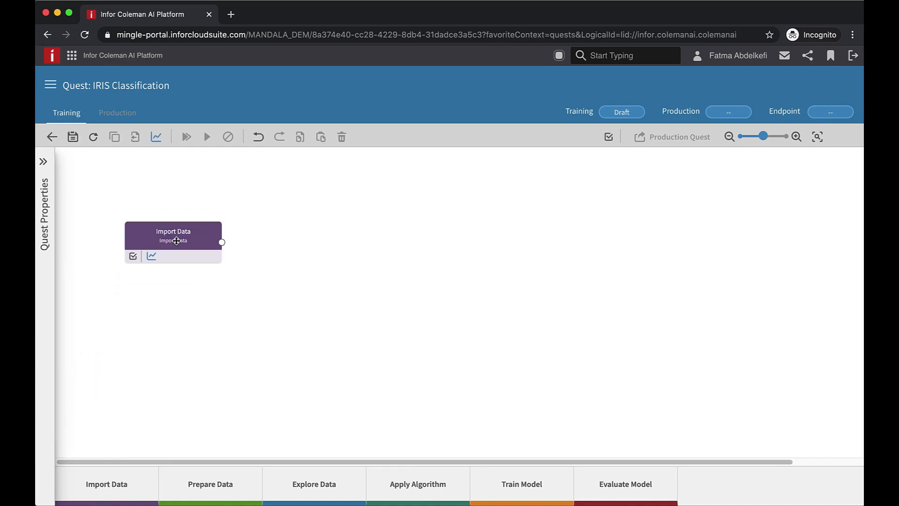
pyautogui.click(737, 330)
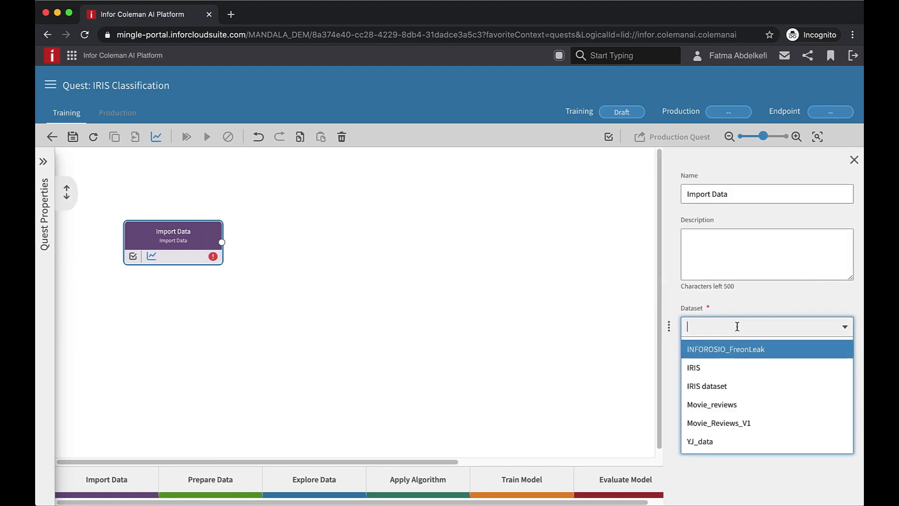
pyautogui.click(707, 368)
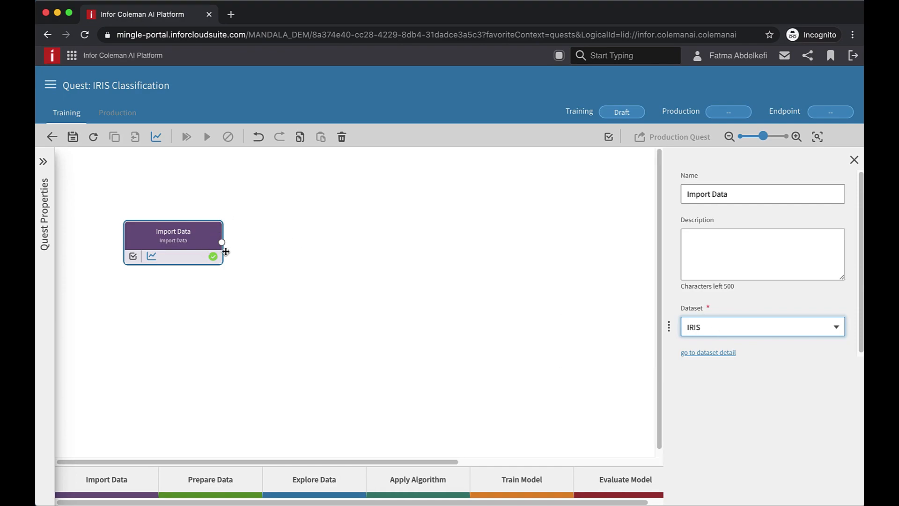
# Connect an Edit Metadata activity after Import Data and rename it Identify label
pyautogui.moveTo(223, 245); pyautogui.dragTo(276, 246)
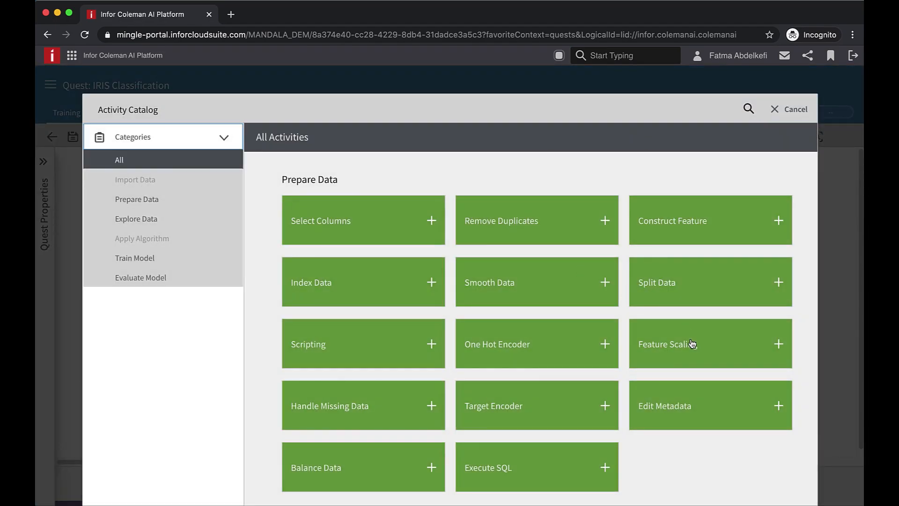
pyautogui.click(779, 407)
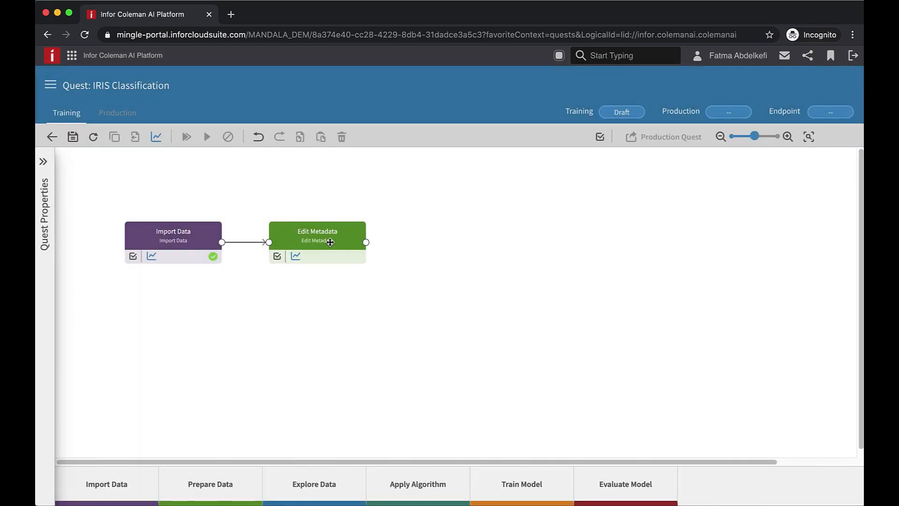
pyautogui.click(330, 242)
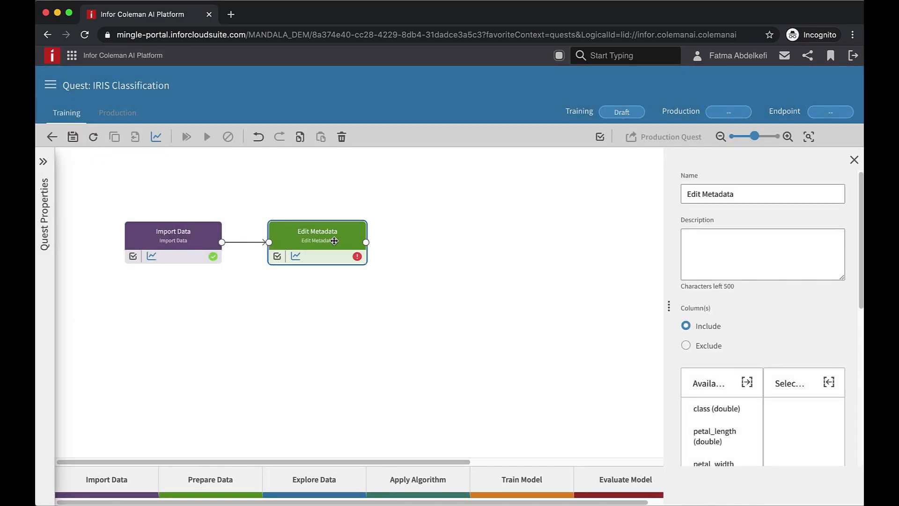
pyautogui.moveTo(740, 194); pyautogui.dragTo(471, 189)
pyautogui.write('Identify label')
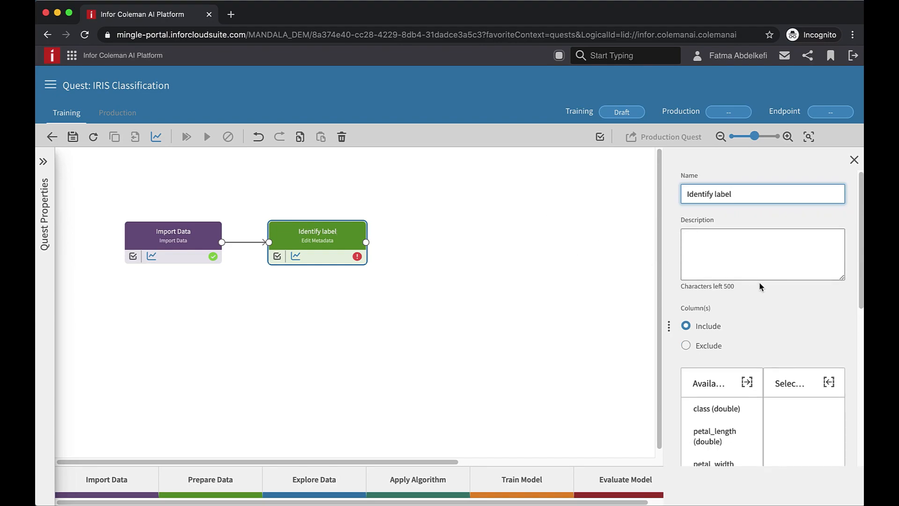
# Include the class column in the Identify label activity's selected columns
pyautogui.scroll(-3, 759, 299)
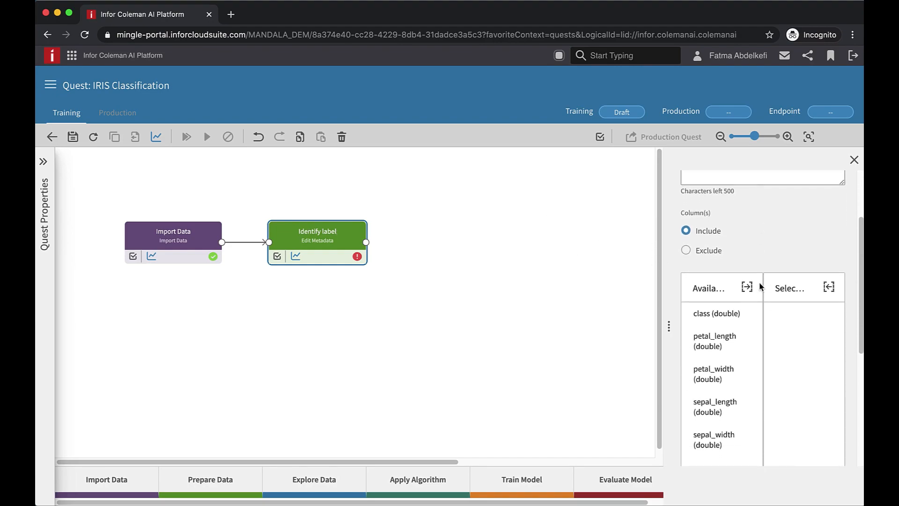
pyautogui.click(716, 304)
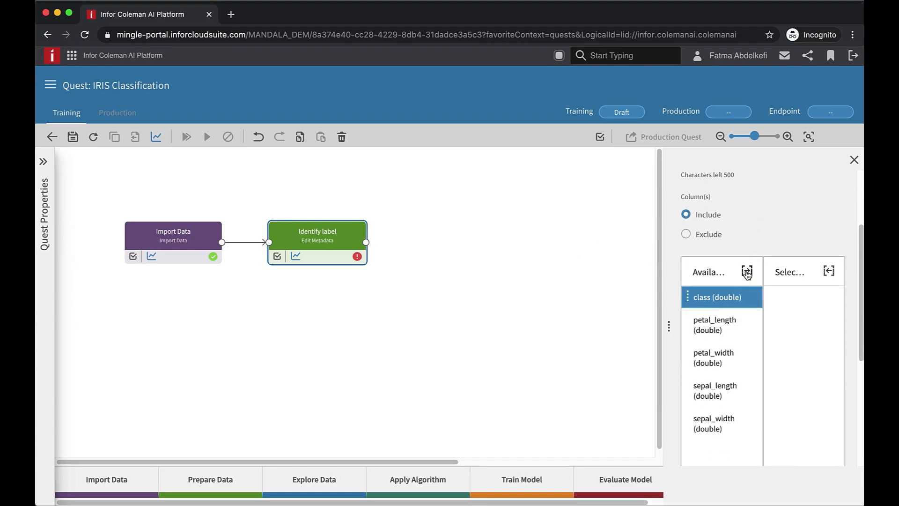
pyautogui.click(747, 272)
# Set the class column to Categorical with machine learning type Label
pyautogui.scroll(-5, 747, 275)
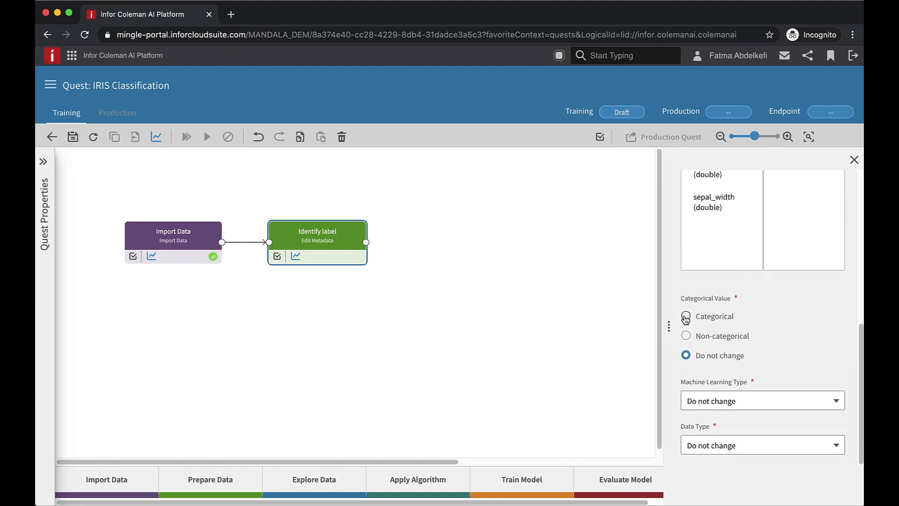
pyautogui.click(686, 318)
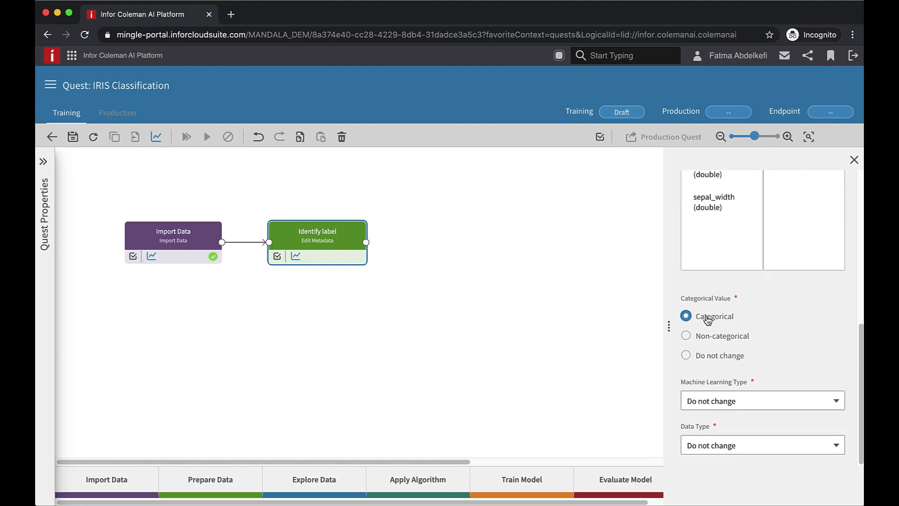
pyautogui.click(723, 405)
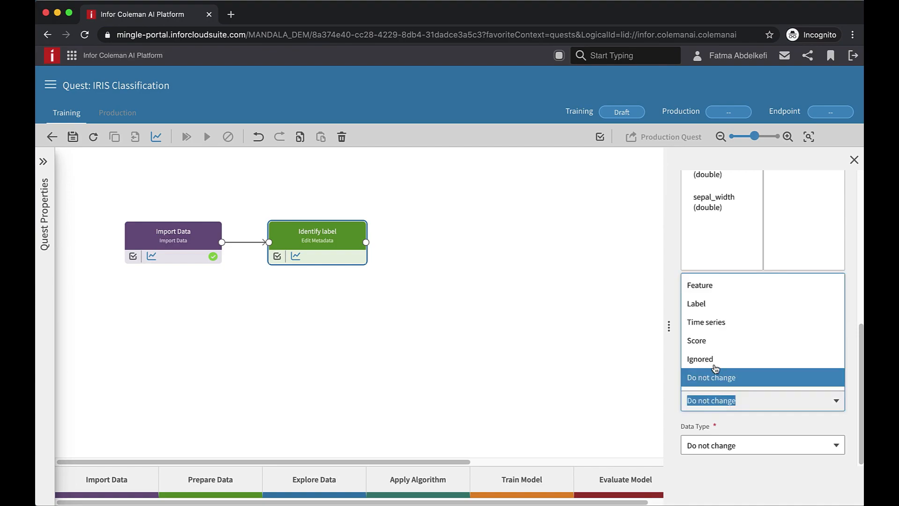
pyautogui.click(715, 303)
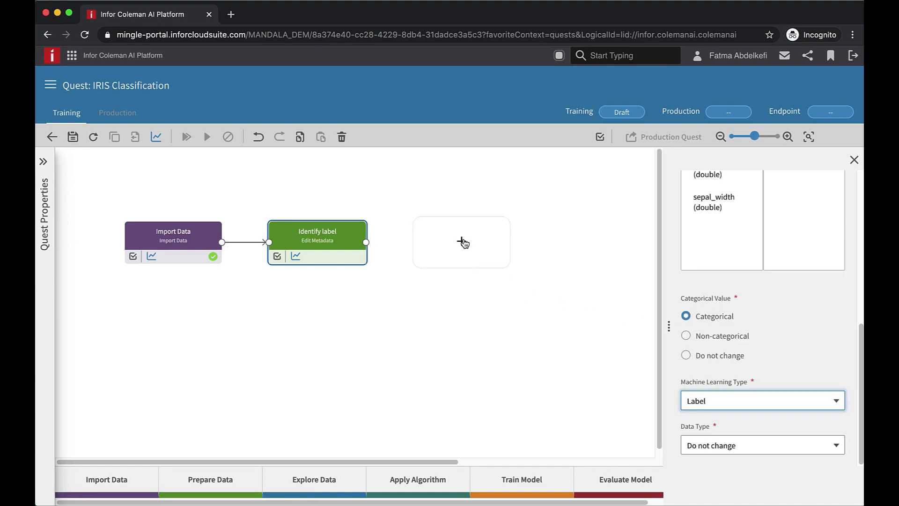
# Connect another Edit Metadata activity after Identify label and rename it Identify features
pyautogui.moveTo(367, 246); pyautogui.dragTo(425, 244)
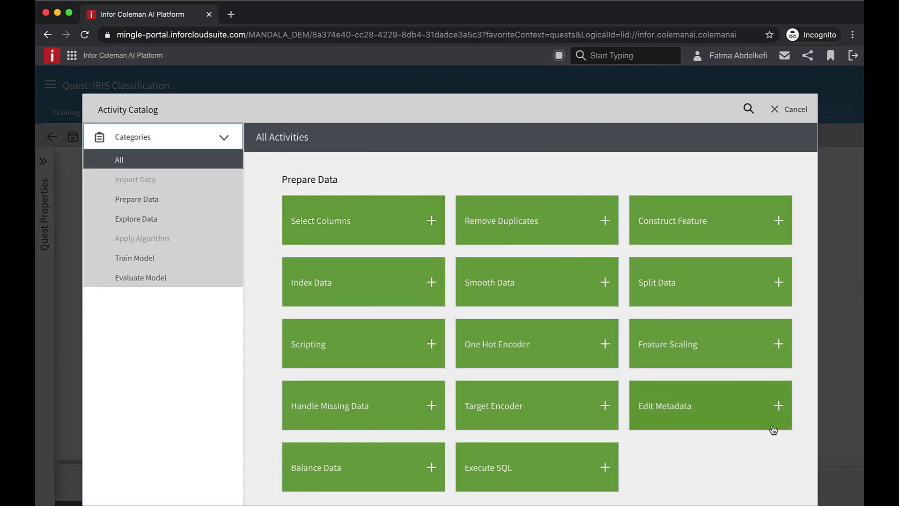
pyautogui.click(780, 408)
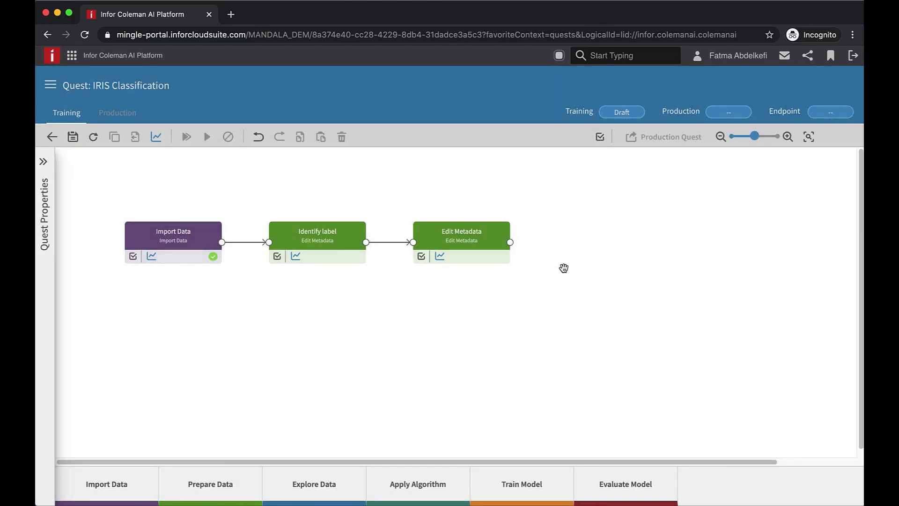
pyautogui.click(459, 232)
pyautogui.tripleClick(740, 194)
pyautogui.write('Identify features')
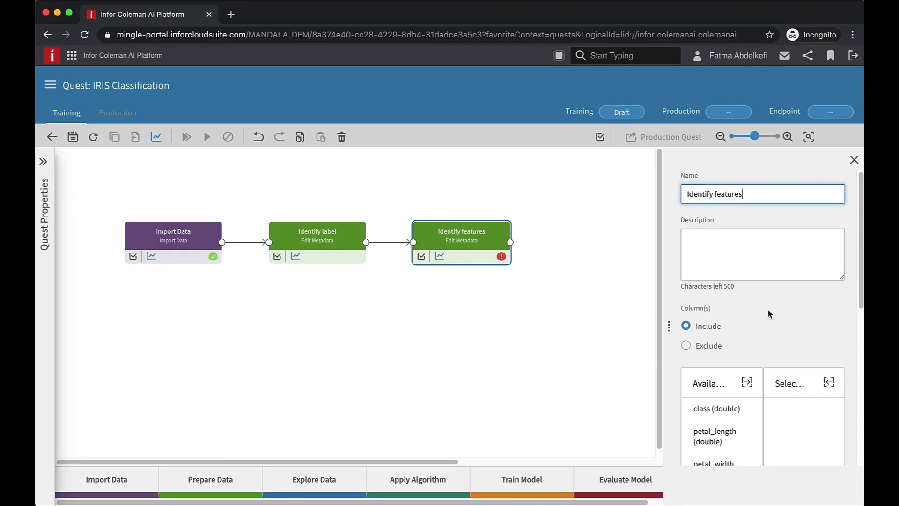
# Include petal_length, petal_width, sepal_length and sepal_width in Identify features and set their machine learning type to Feature
pyautogui.scroll(-3, 795, 315)
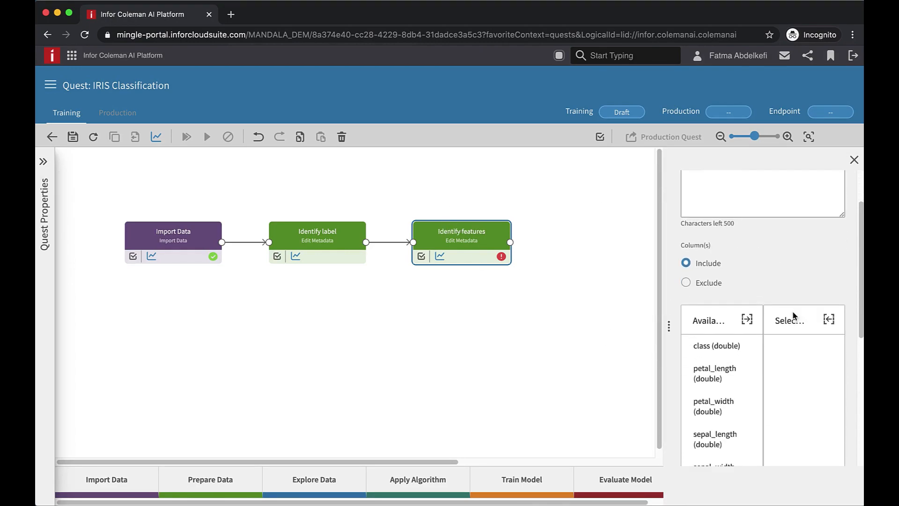
pyautogui.click(717, 319)
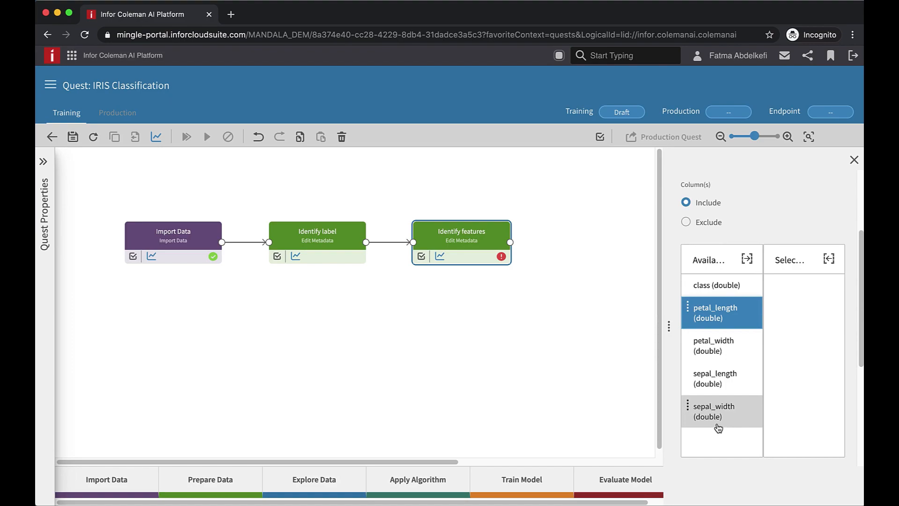
pyautogui.keyDown('shift'); pyautogui.click(718, 414); pyautogui.keyUp('shift')
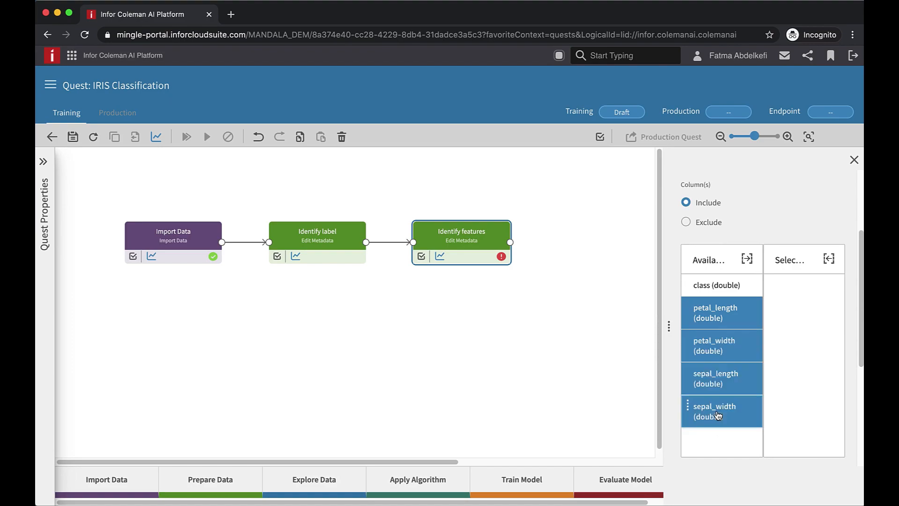
pyautogui.click(749, 259)
pyautogui.scroll(-5, 753, 266)
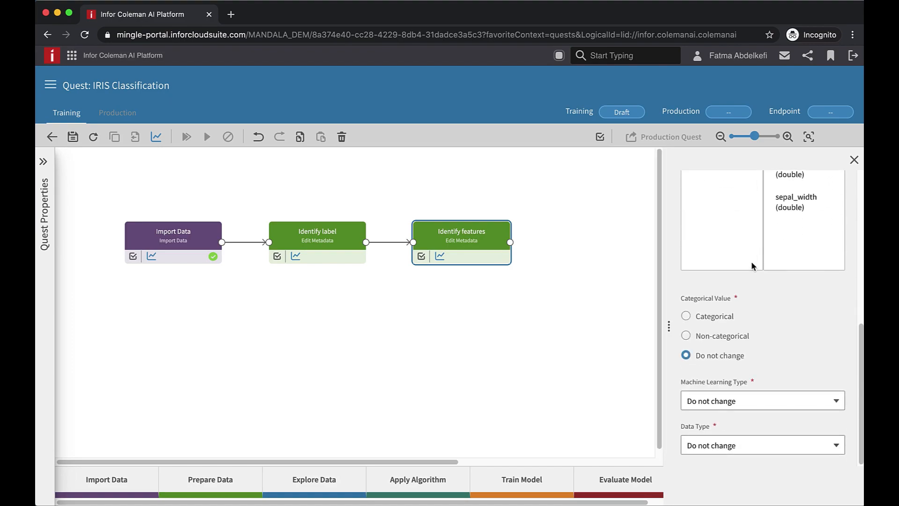
pyautogui.click(733, 399)
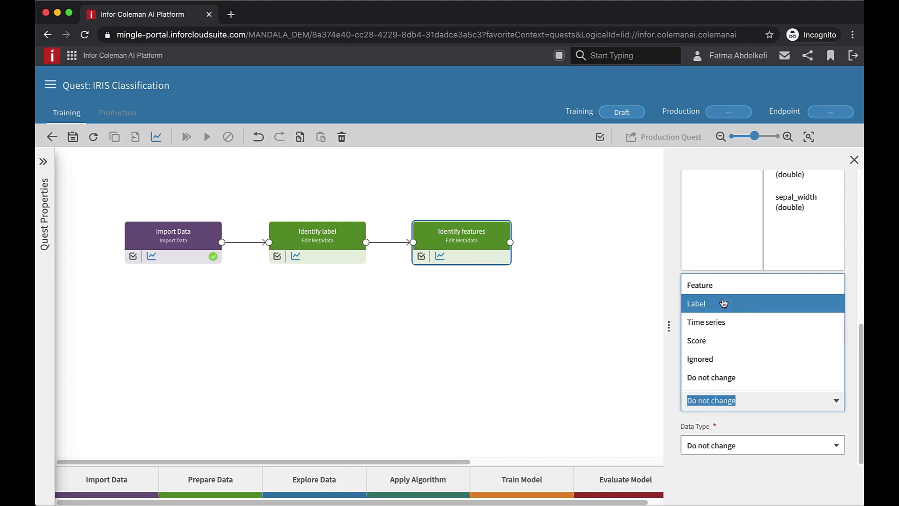
pyautogui.click(720, 287)
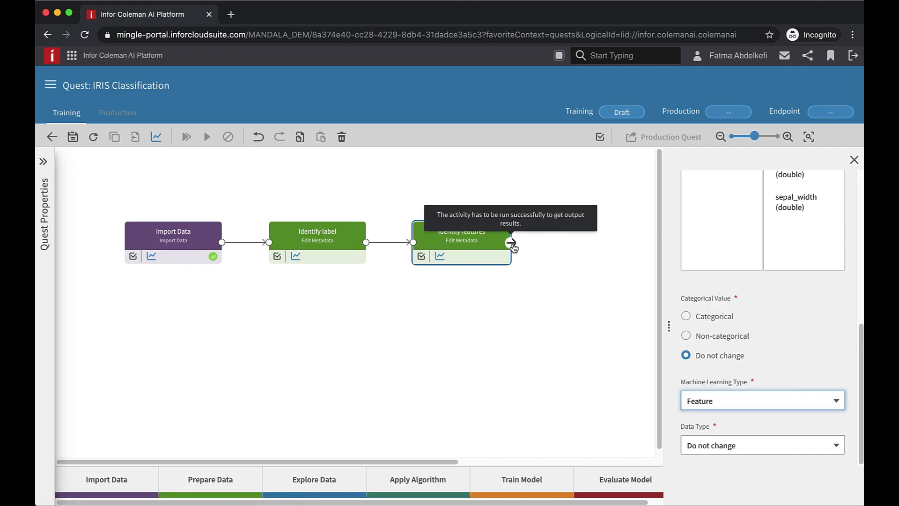
# Add a Split Data activity connected after Identify features
pyautogui.moveTo(512, 245); pyautogui.dragTo(579, 248)
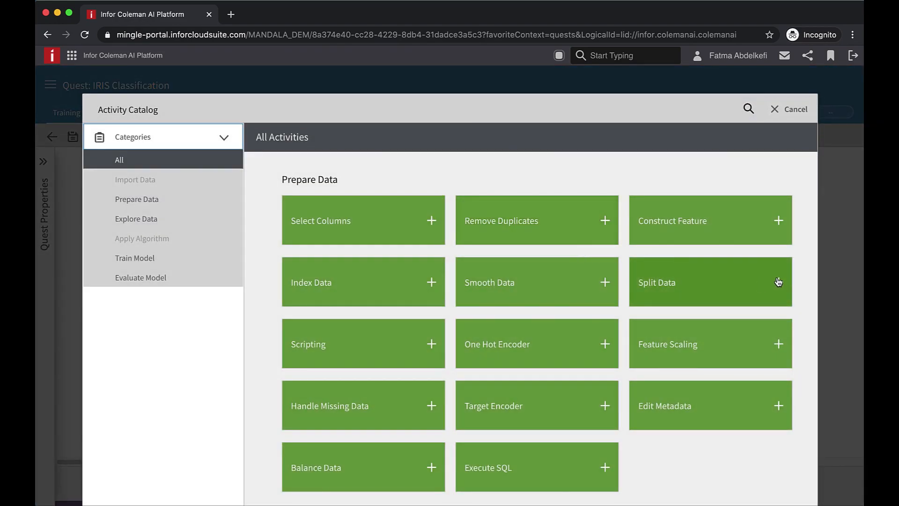
pyautogui.click(779, 282)
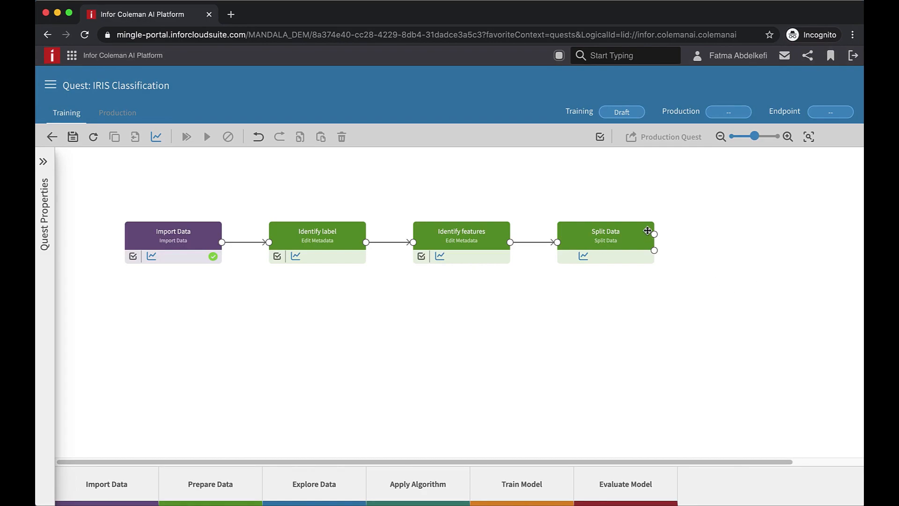
pyautogui.click(626, 239)
pyautogui.moveTo(645, 328)
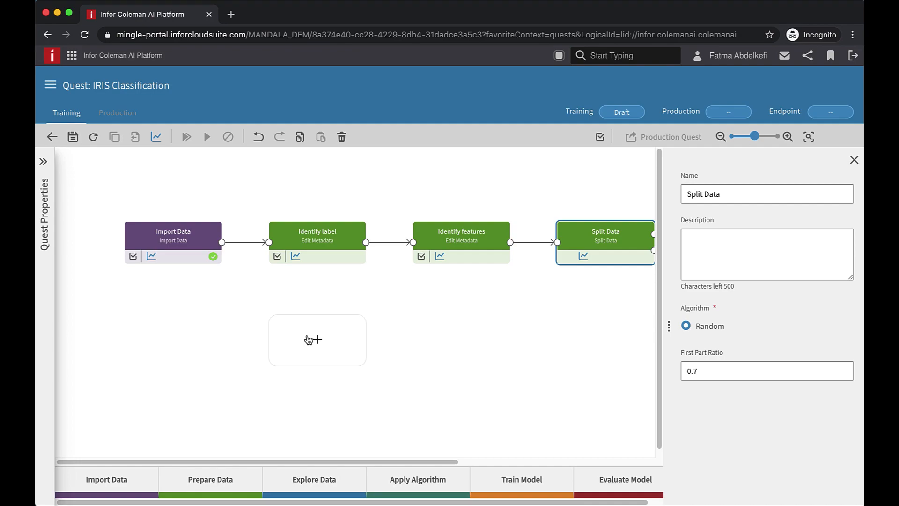
# Add a Train Model activity and connect Split Data's first output to its data input
pyautogui.moveTo(524, 481); pyautogui.dragTo(311, 340)
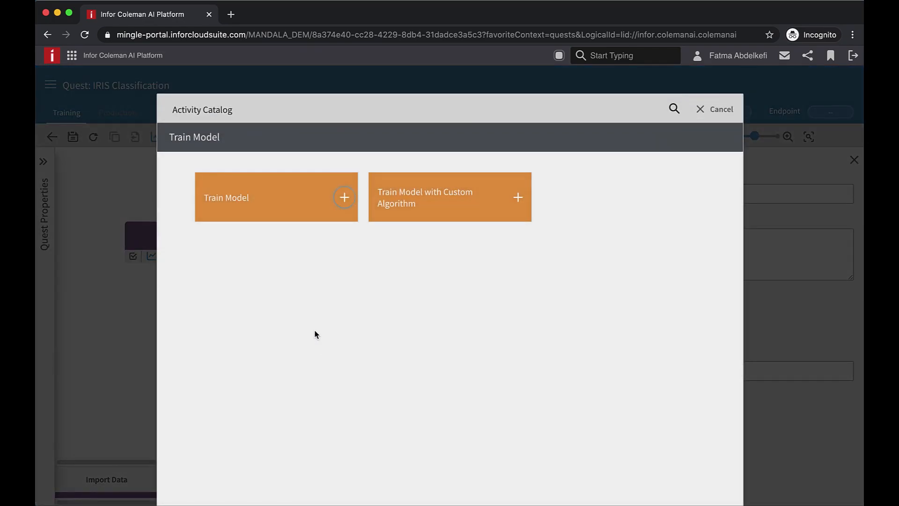
pyautogui.click(343, 198)
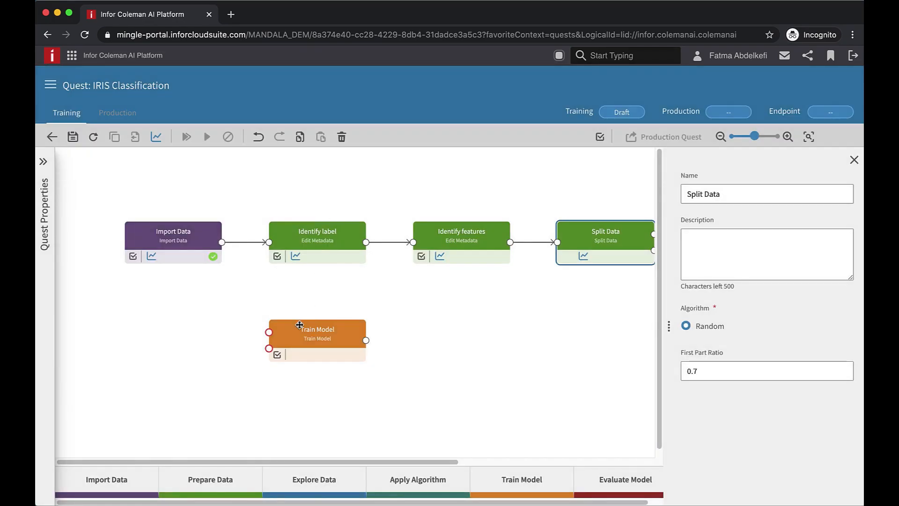
pyautogui.click(854, 161)
pyautogui.moveTo(403, 294); pyautogui.dragTo(243, 343)
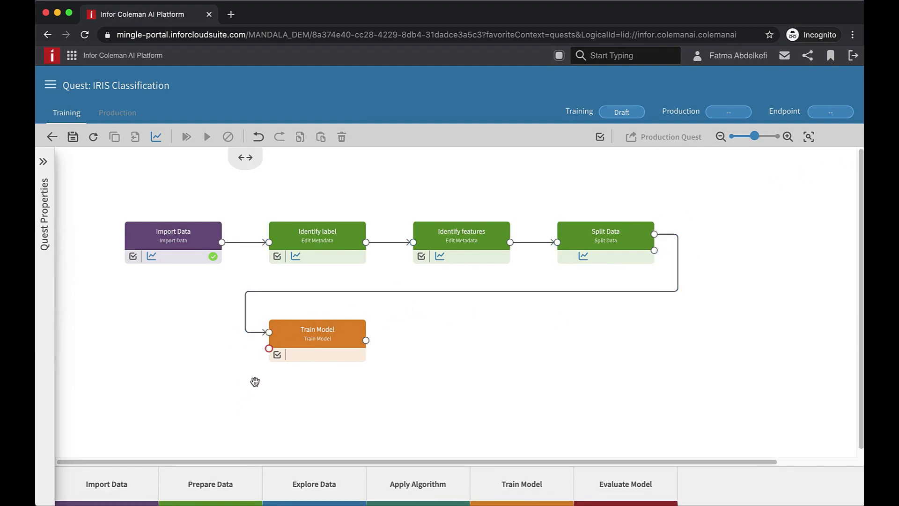
# Add an XGBoost algorithm activity and connect it to Train Model's algorithm input
pyautogui.moveTo(415, 491); pyautogui.dragTo(173, 426)
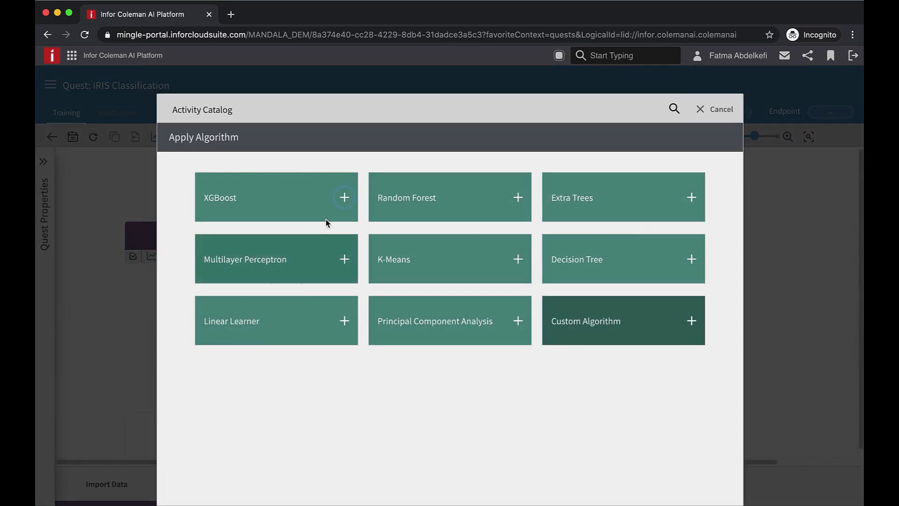
pyautogui.click(344, 197)
pyautogui.moveTo(222, 439); pyautogui.dragTo(268, 349)
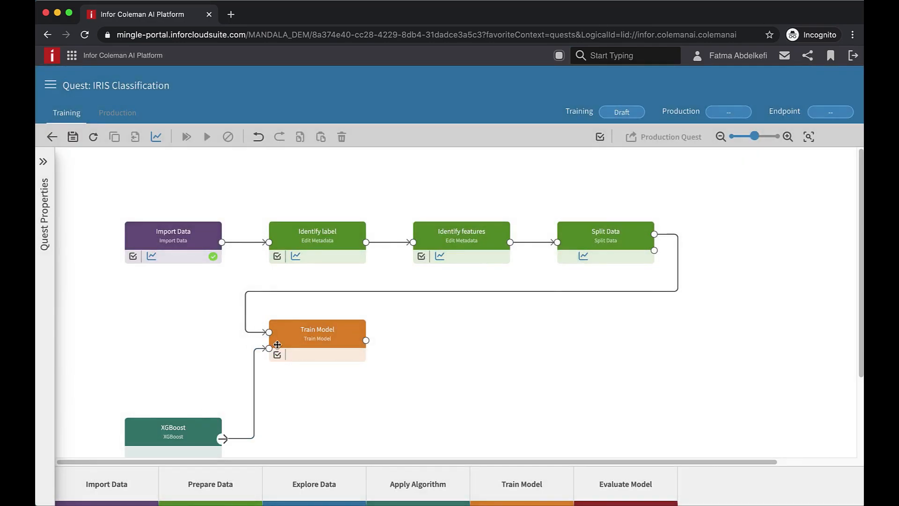
# Set the XGBoost objective to Multi:softmax (classification)
pyautogui.click(188, 434)
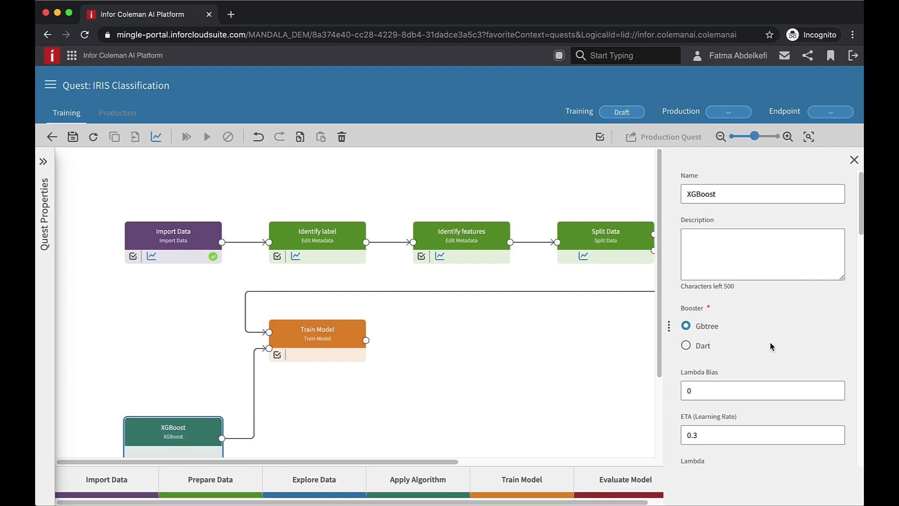
pyautogui.scroll(-5, 772, 347)
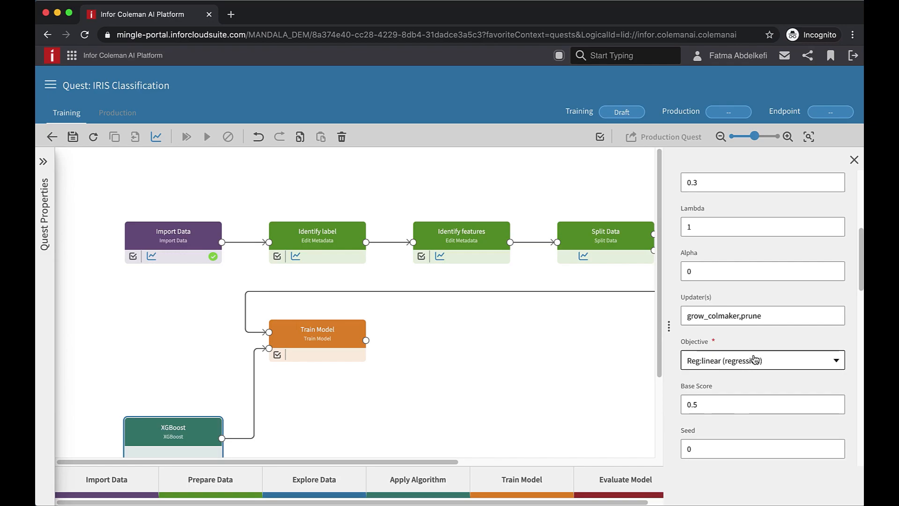
pyautogui.click(754, 359)
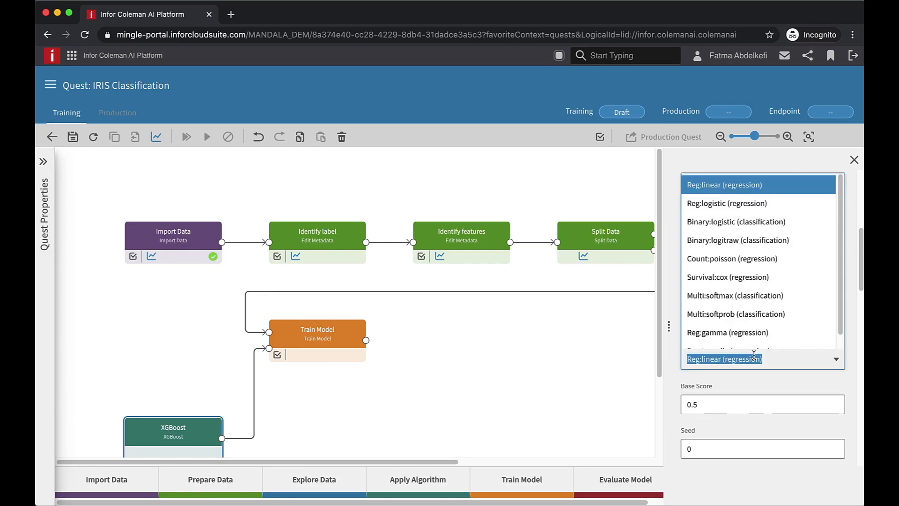
pyautogui.click(754, 304)
pyautogui.scroll(-1, 767, 352)
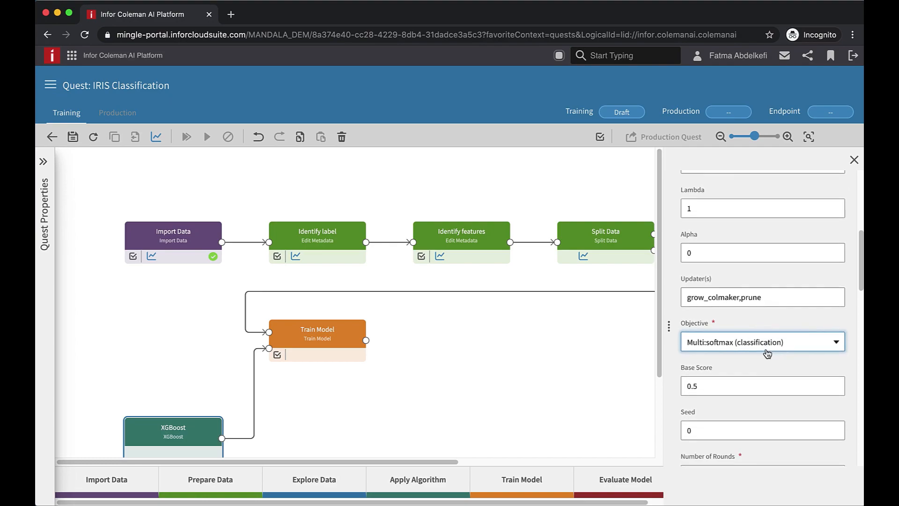
pyautogui.scroll(-15, 768, 353)
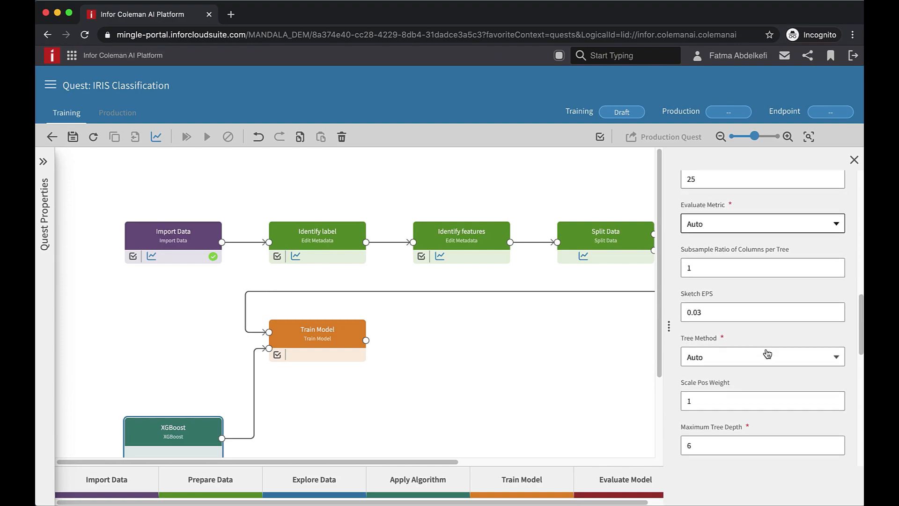
pyautogui.scroll(-20, 767, 352)
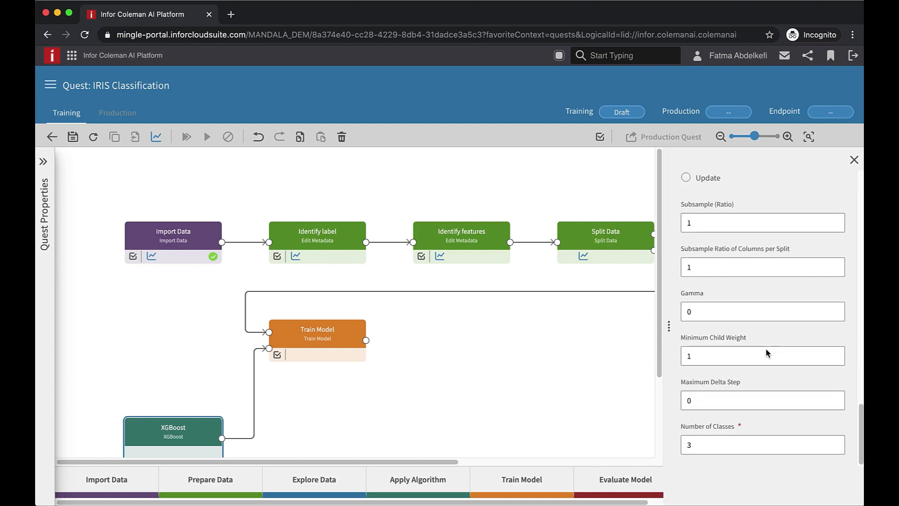
pyautogui.moveTo(707, 445); pyautogui.dragTo(679, 447)
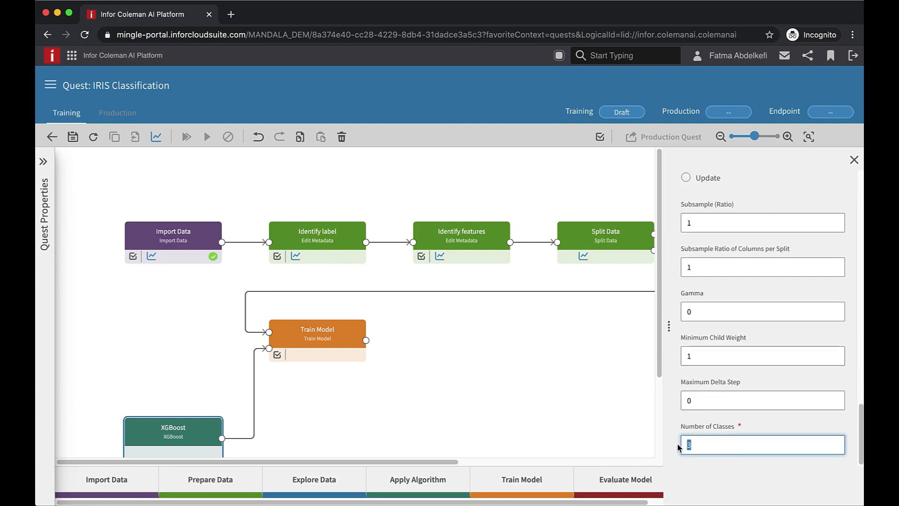
# Check the label column listed in the Train Model activity's properties
pyautogui.click(335, 338)
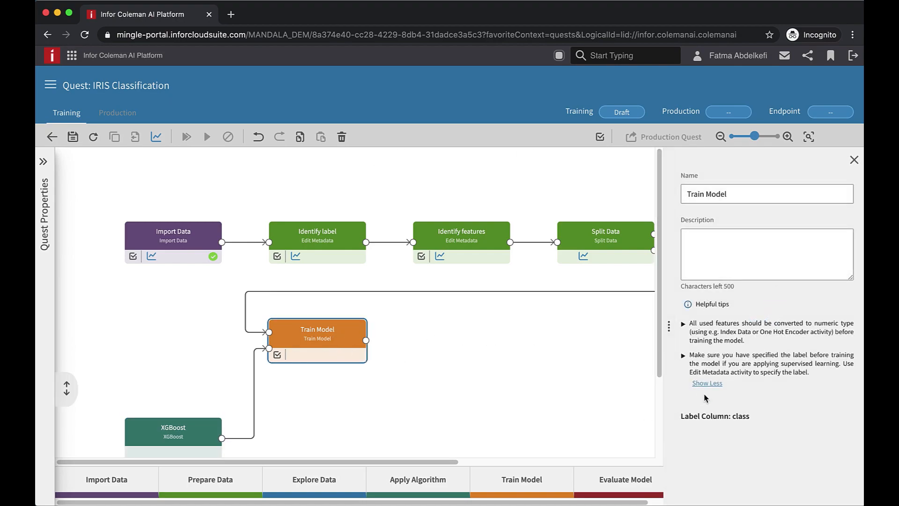
pyautogui.moveTo(682, 416); pyautogui.dragTo(733, 411)
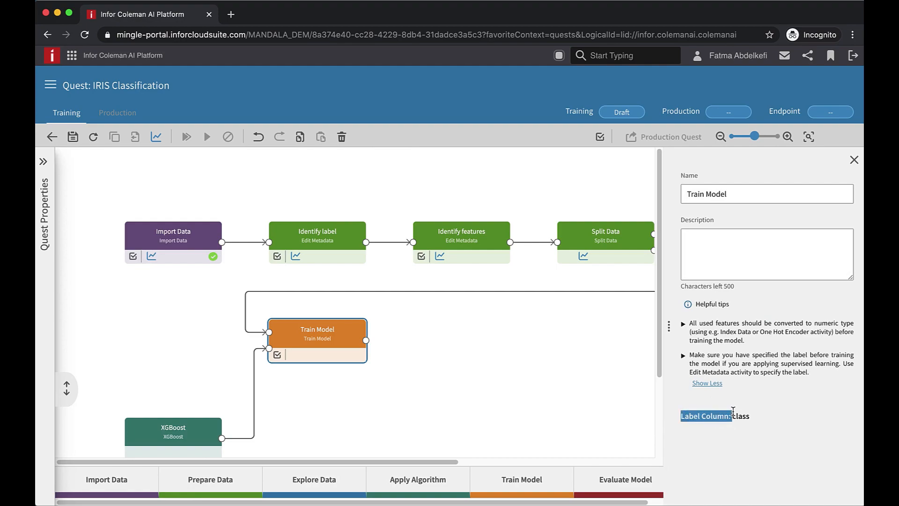
pyautogui.click(748, 416)
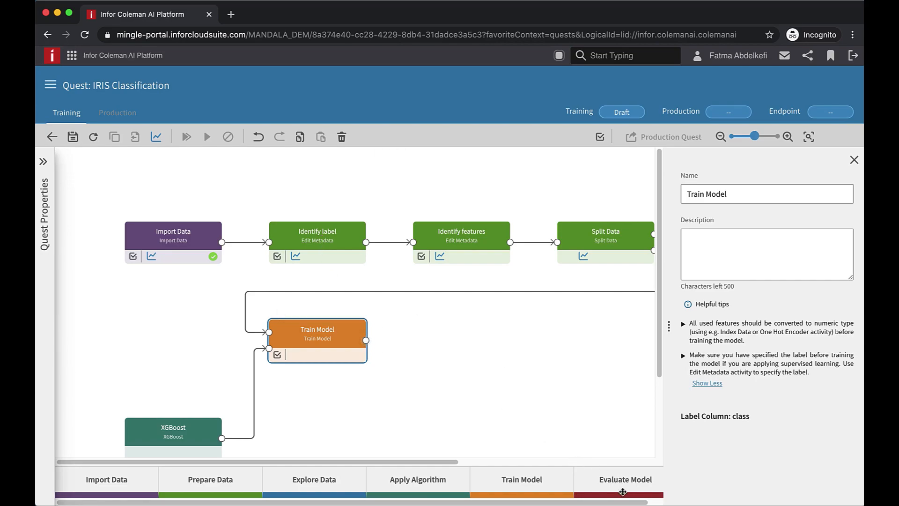
# Add a Score Model activity and connect Train Model's output and Split Data's second output to it
pyautogui.moveTo(622, 492); pyautogui.dragTo(464, 347)
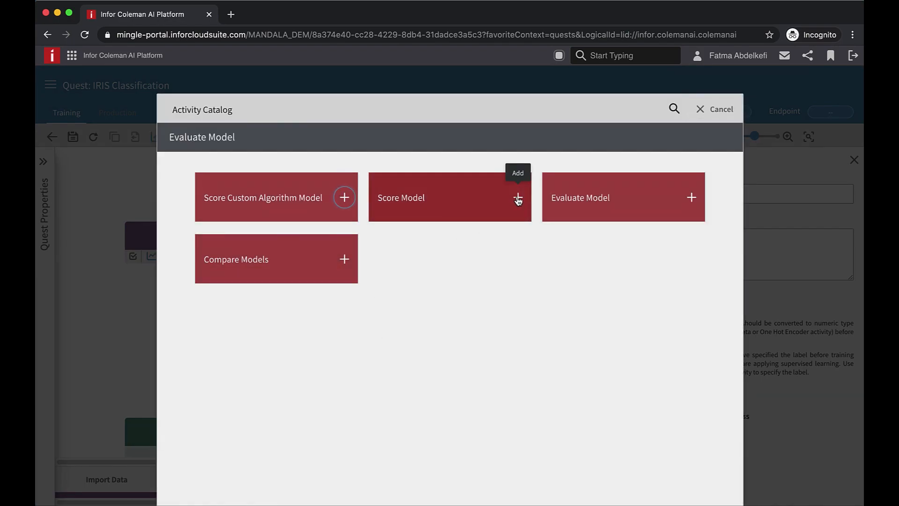
pyautogui.click(518, 198)
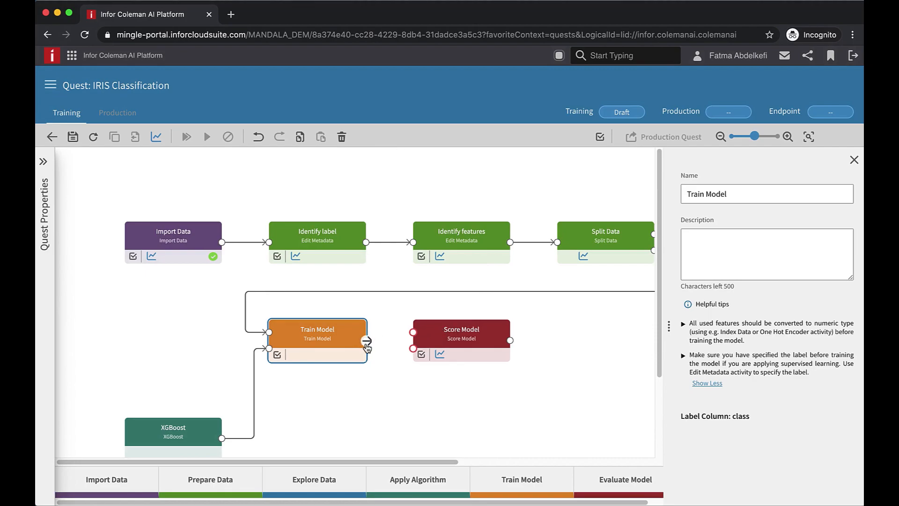
pyautogui.click(854, 160)
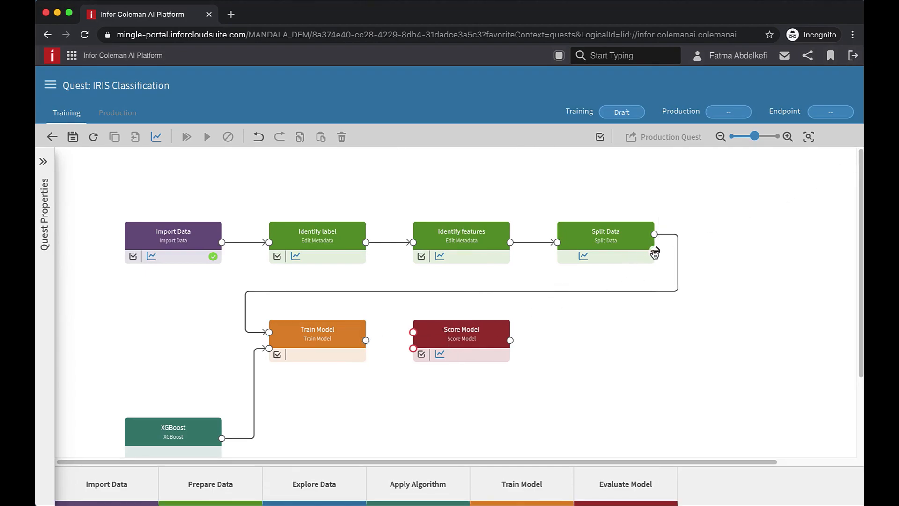
pyautogui.moveTo(655, 253); pyautogui.dragTo(412, 333)
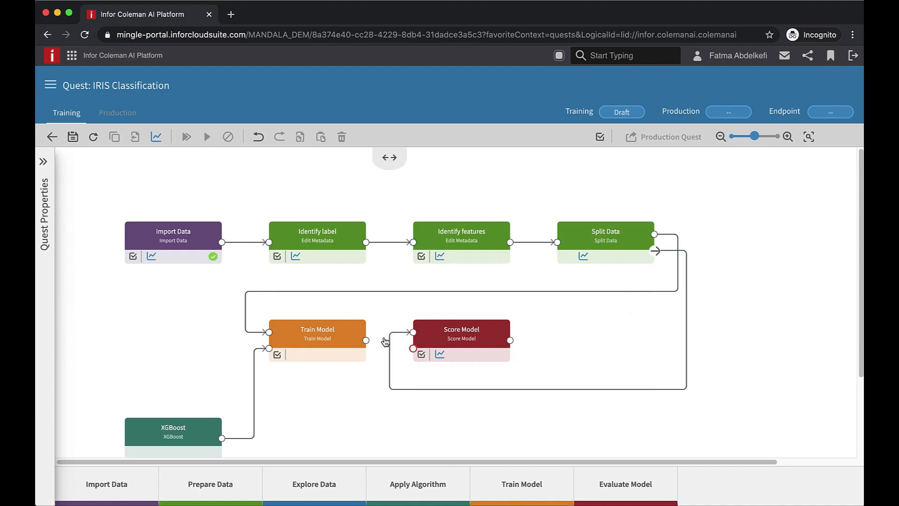
pyautogui.moveTo(365, 341); pyautogui.dragTo(410, 352)
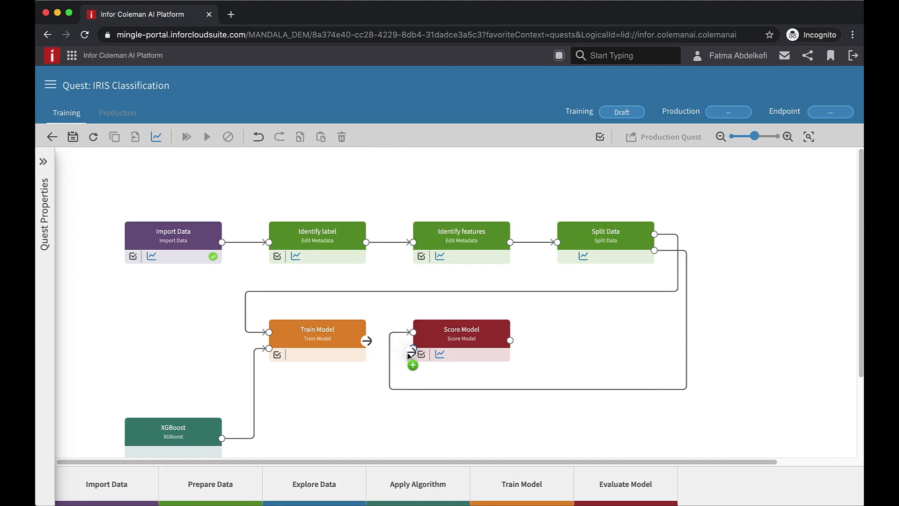
# Add an Evaluate Model activity connected after Score Model
pyautogui.click(489, 340)
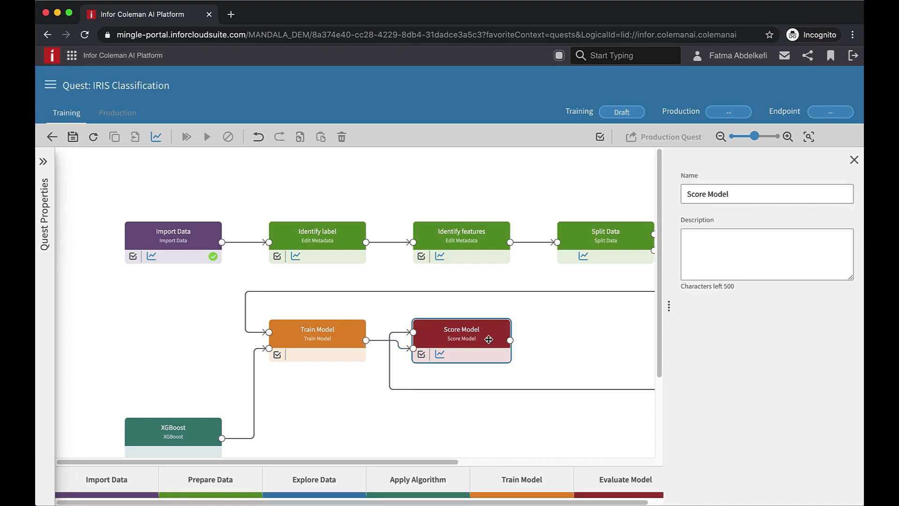
pyautogui.moveTo(511, 341); pyautogui.dragTo(579, 338)
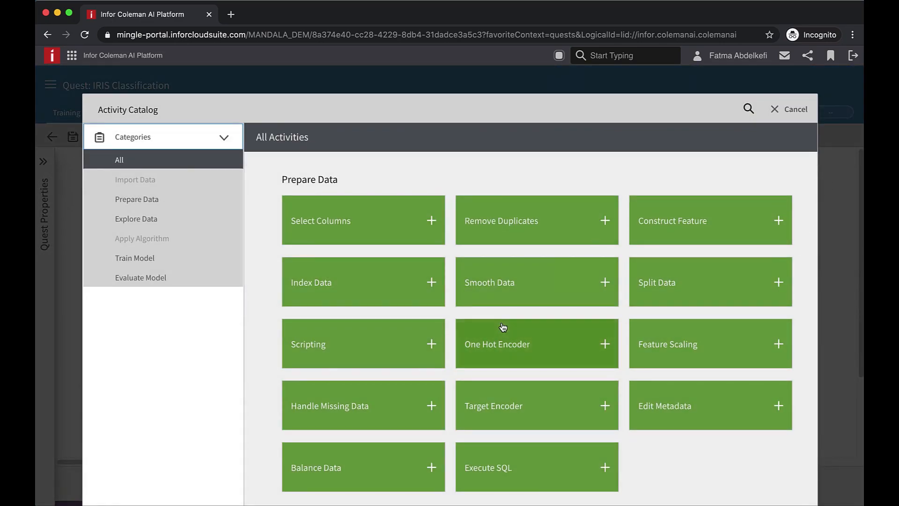
pyautogui.scroll(-5, 502, 326)
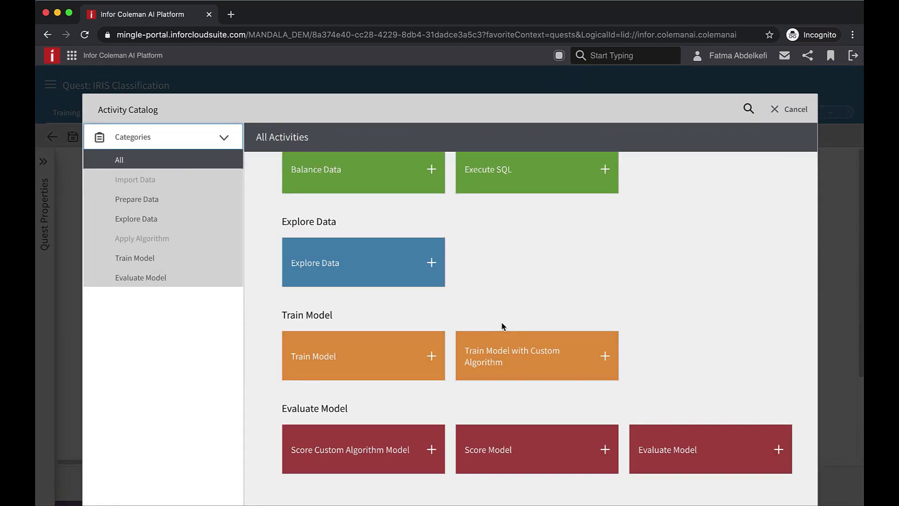
pyautogui.click(778, 450)
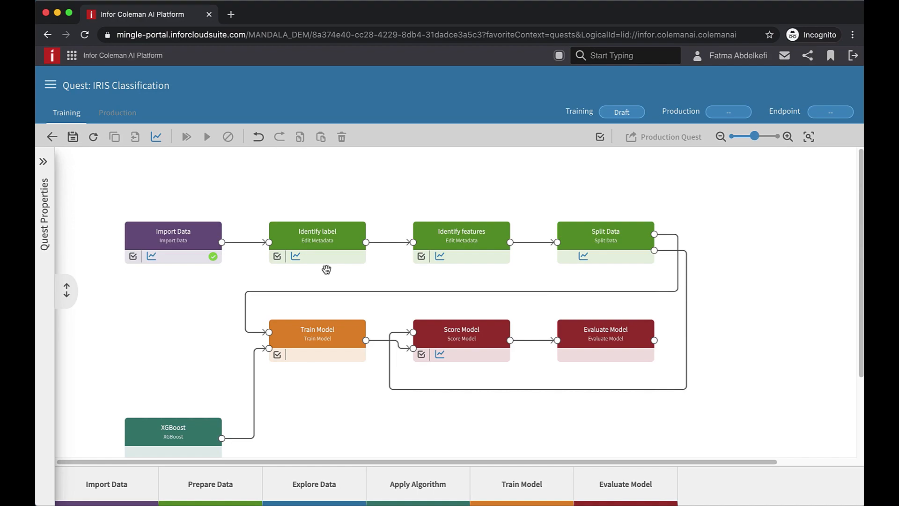
# Save the quest and open its quest properties panel
pyautogui.click(73, 137)
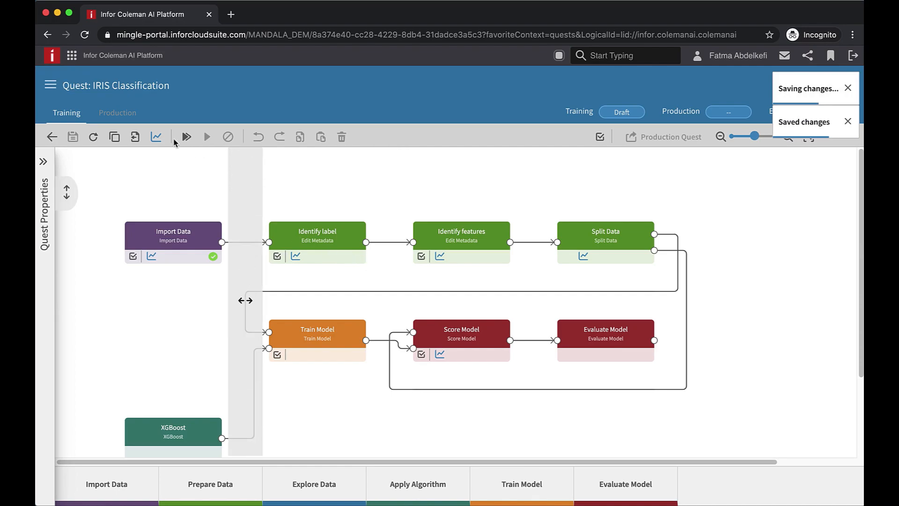
pyautogui.click(43, 161)
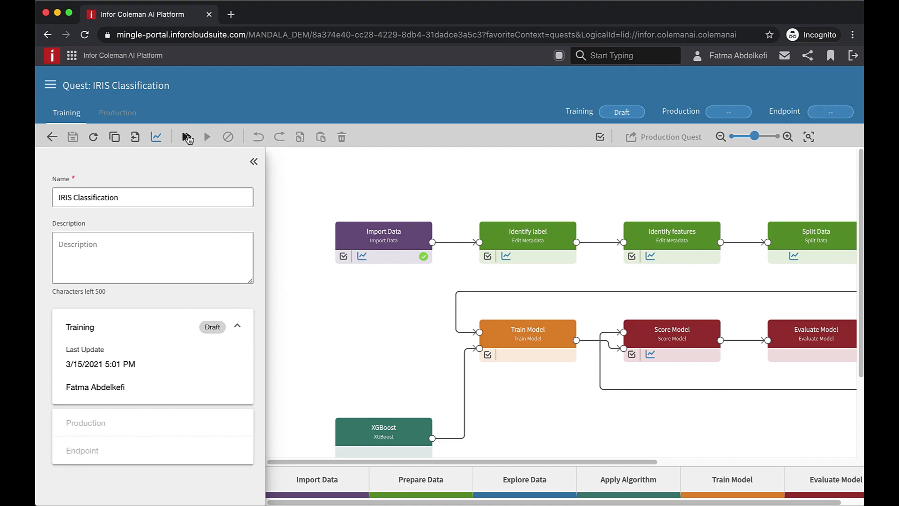
# Run the whole training quest and collapse the quest properties panel
pyautogui.click(187, 137)
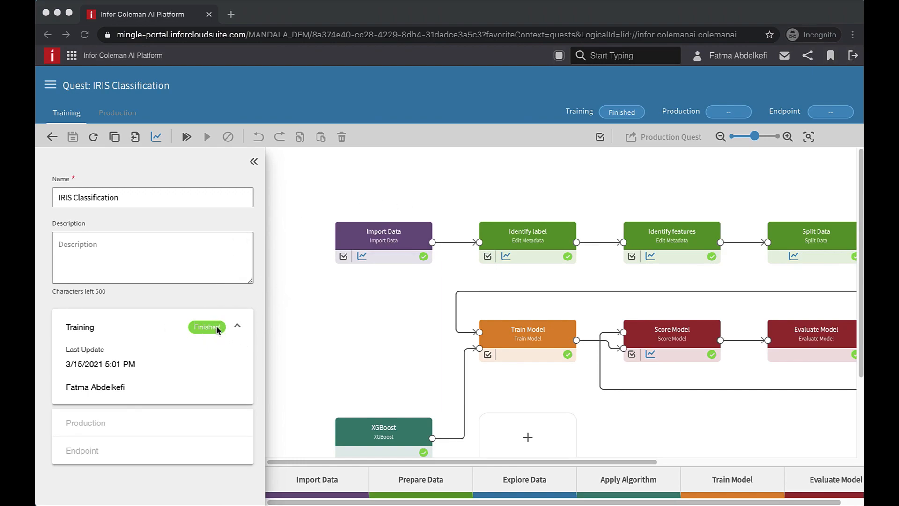
pyautogui.click(253, 163)
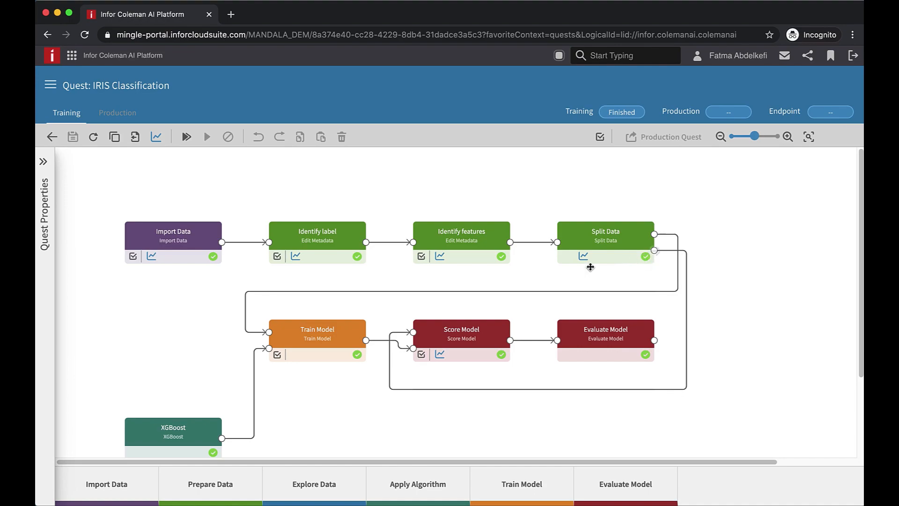
# Examine the Import Data activity's output dataset and its column statistics
pyautogui.click(222, 244)
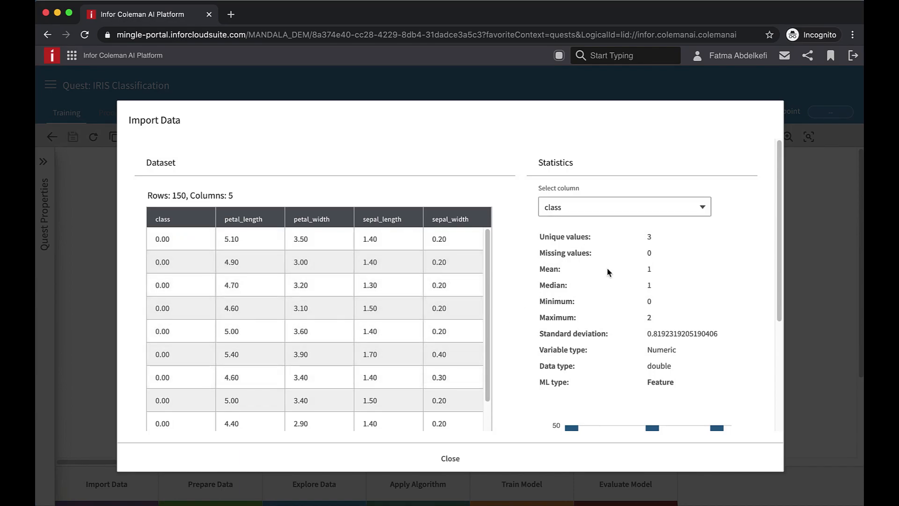
pyautogui.scroll(-5, 598, 356)
pyautogui.scroll(2, 599, 365)
pyautogui.scroll(3, 599, 365)
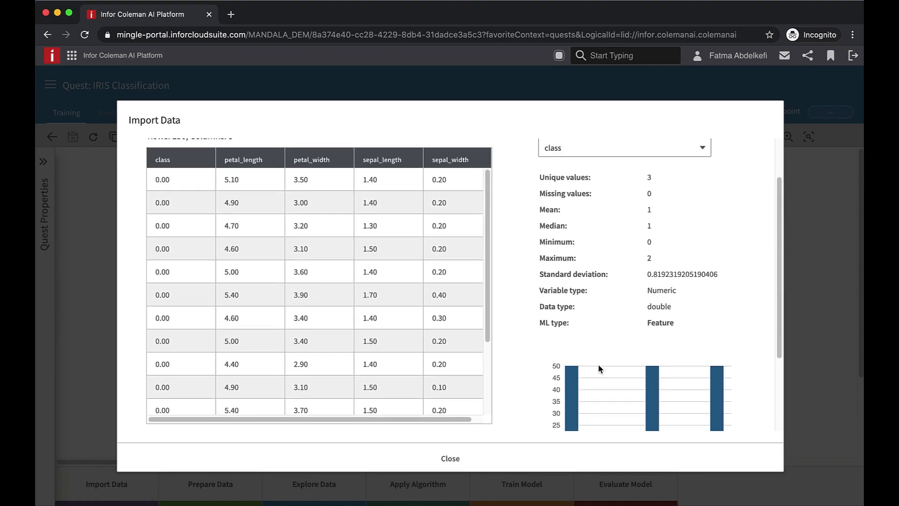
pyautogui.scroll(1, 599, 368)
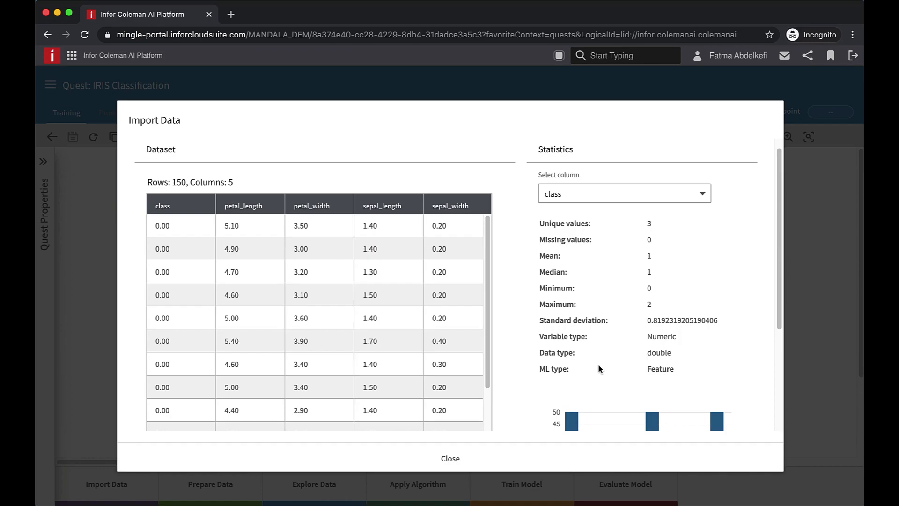
pyautogui.moveTo(541, 368); pyautogui.dragTo(698, 370)
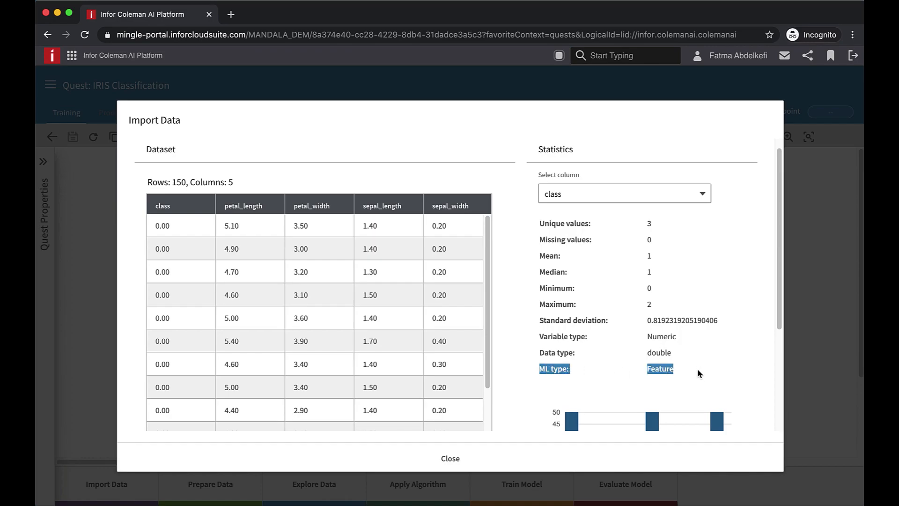
pyautogui.click(451, 459)
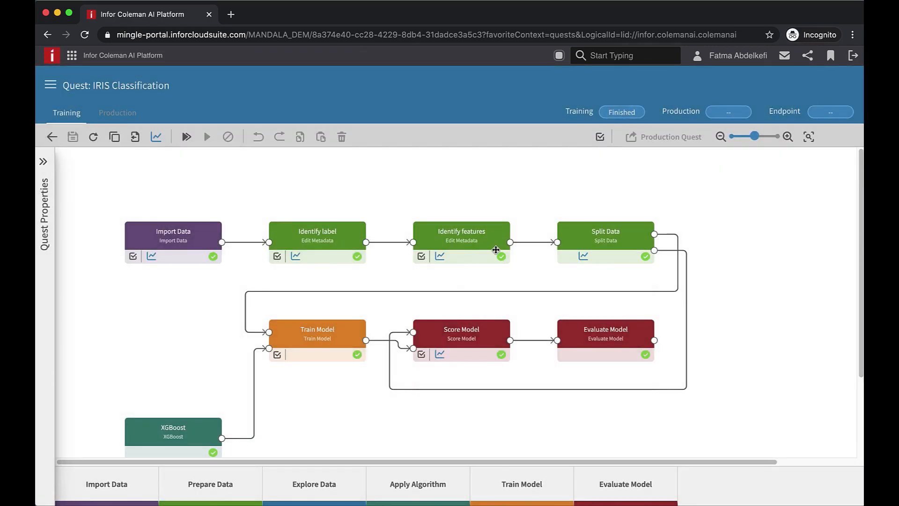
# Examine the Identify label output statistics for the class column's ML type
pyautogui.click(368, 247)
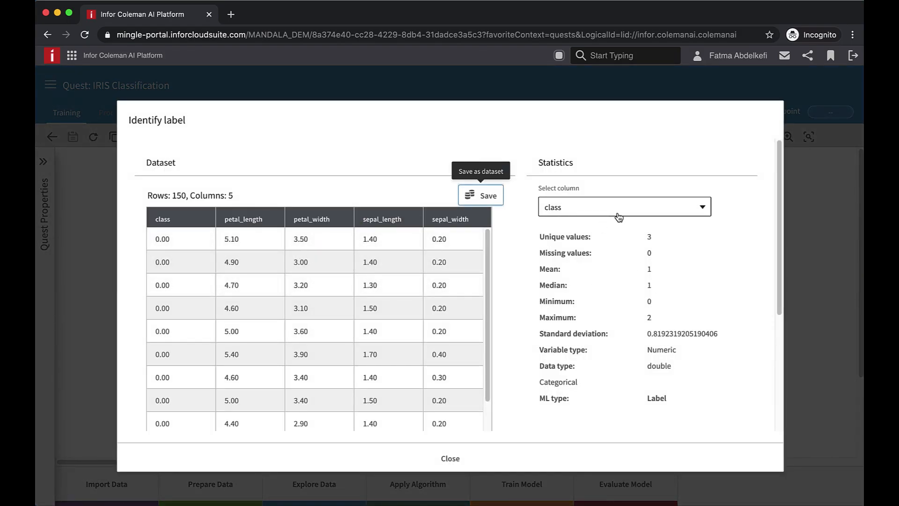
pyautogui.moveTo(538, 400); pyautogui.dragTo(594, 402)
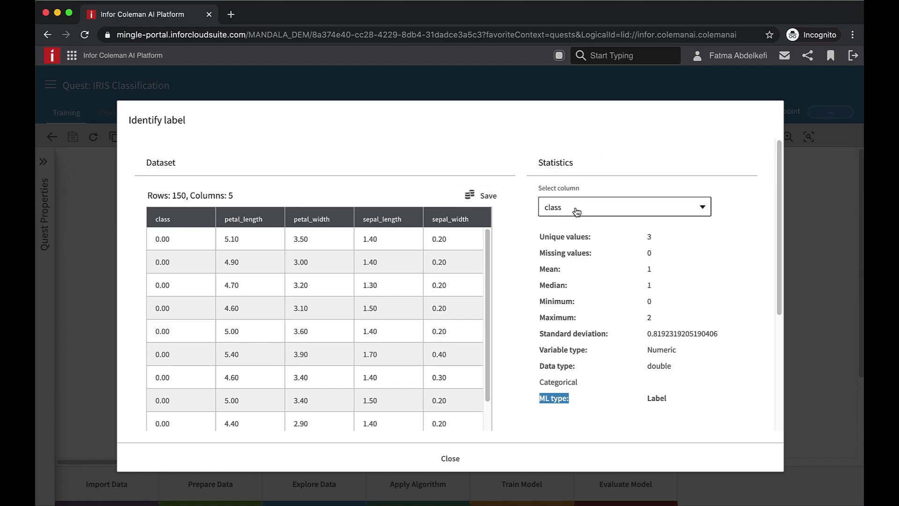
pyautogui.click(457, 458)
pyautogui.scroll(-1, 373, 353)
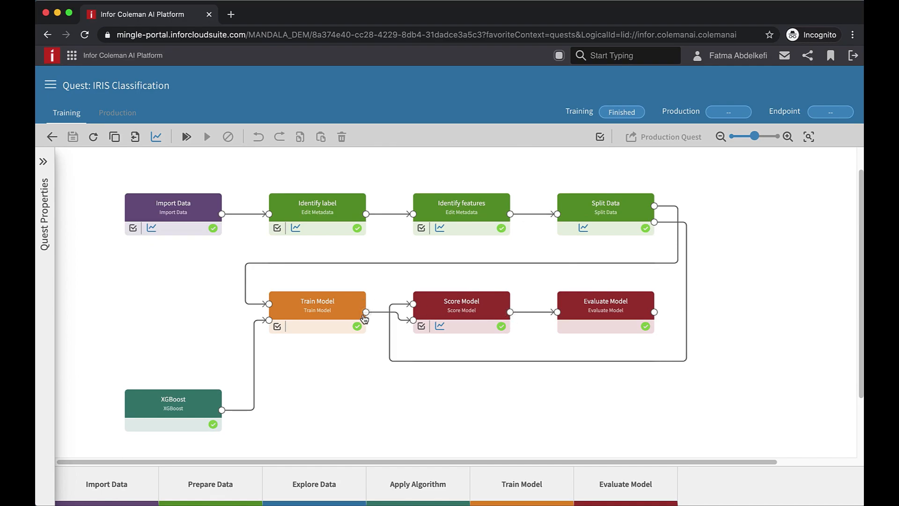
# Inspect the Score Model predictions and the Evaluate Model metrics and confusion matrix
pyautogui.click(512, 313)
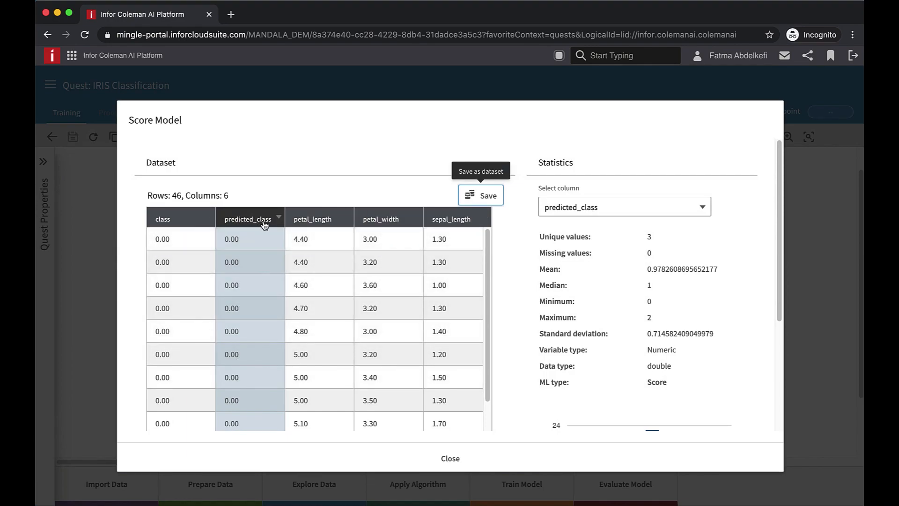
pyautogui.scroll(-3, 716, 411)
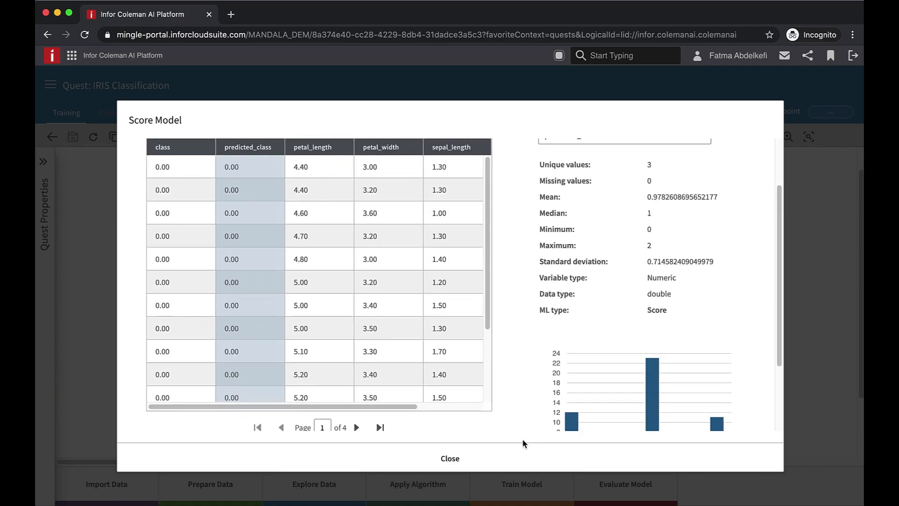
pyautogui.click(471, 458)
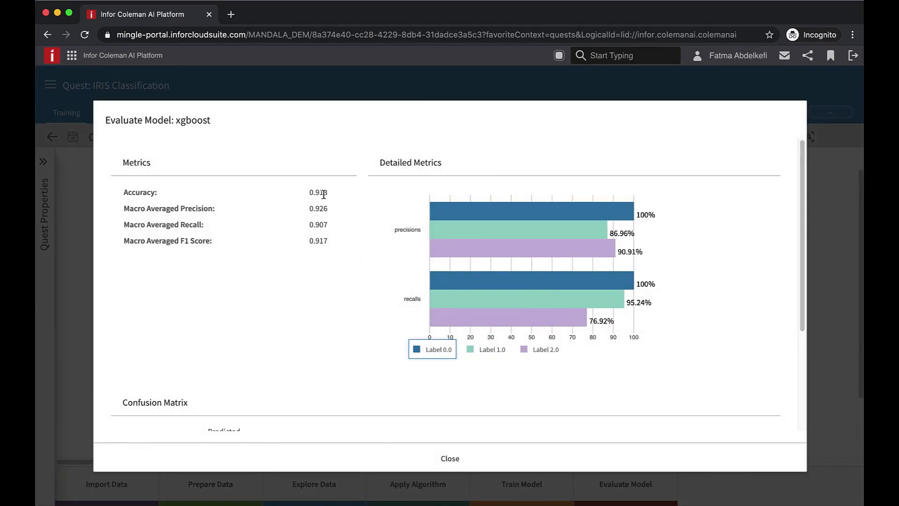
pyautogui.scroll(-4, 380, 261)
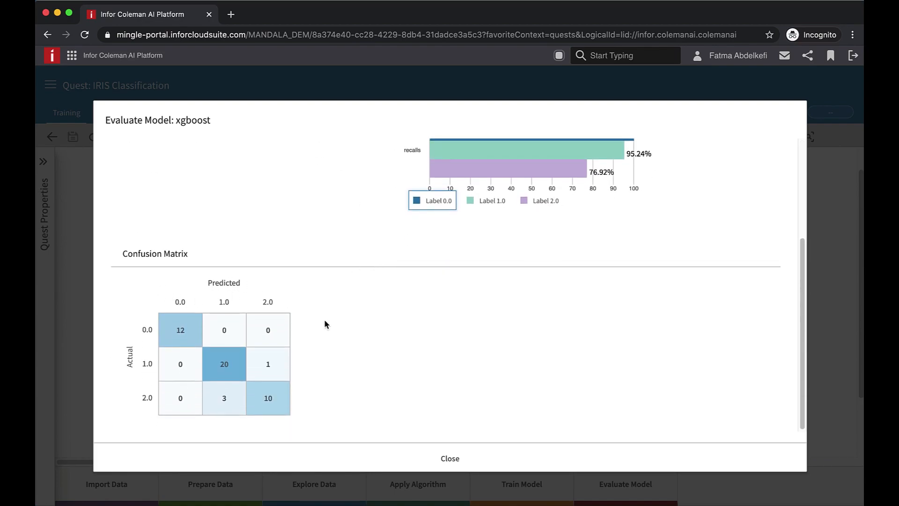
pyautogui.click(396, 448)
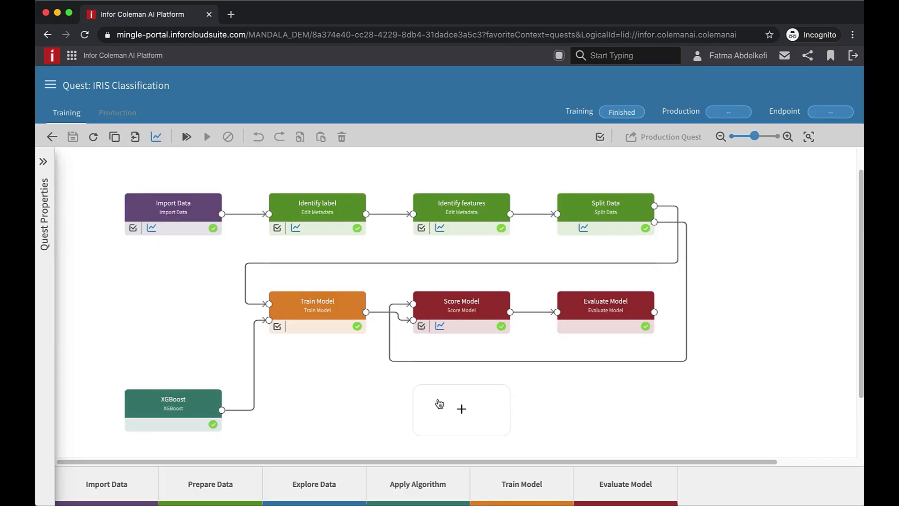
# Mark the Import Data and Identify label activities for production and save the quest
pyautogui.click(133, 230)
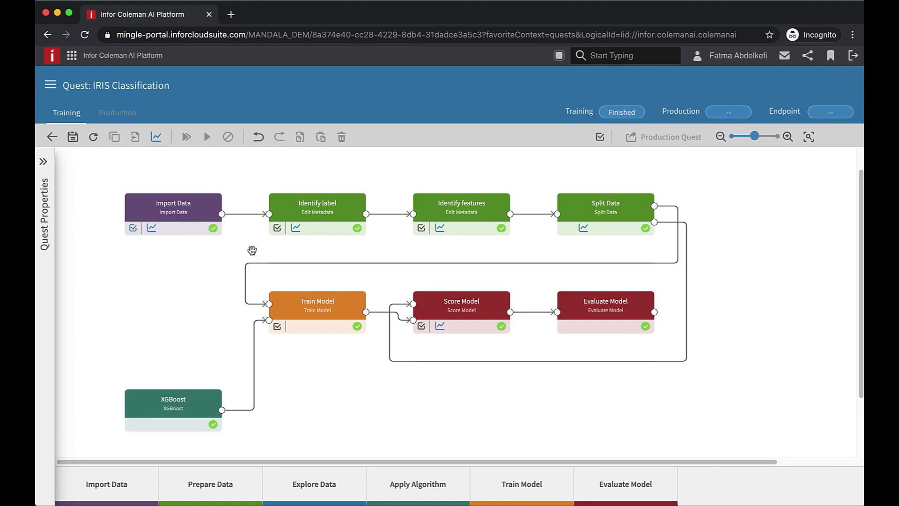
pyautogui.click(277, 228)
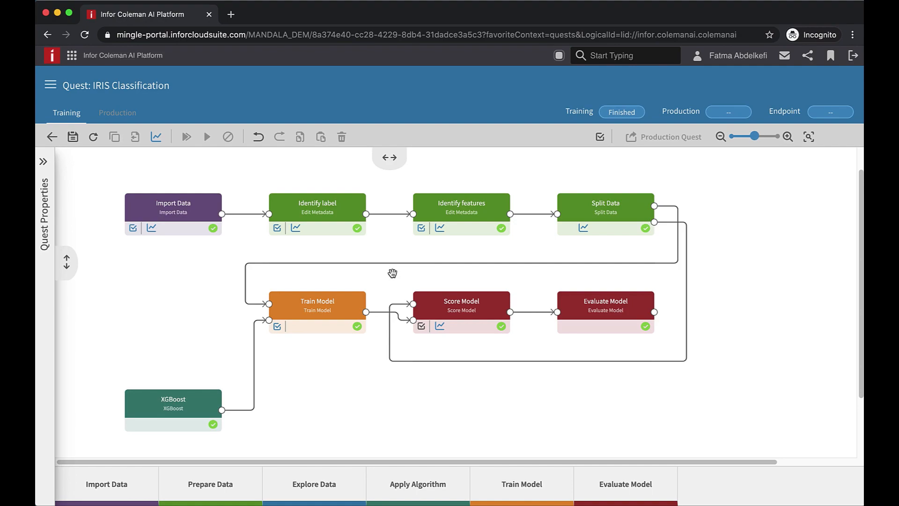
pyautogui.click(73, 137)
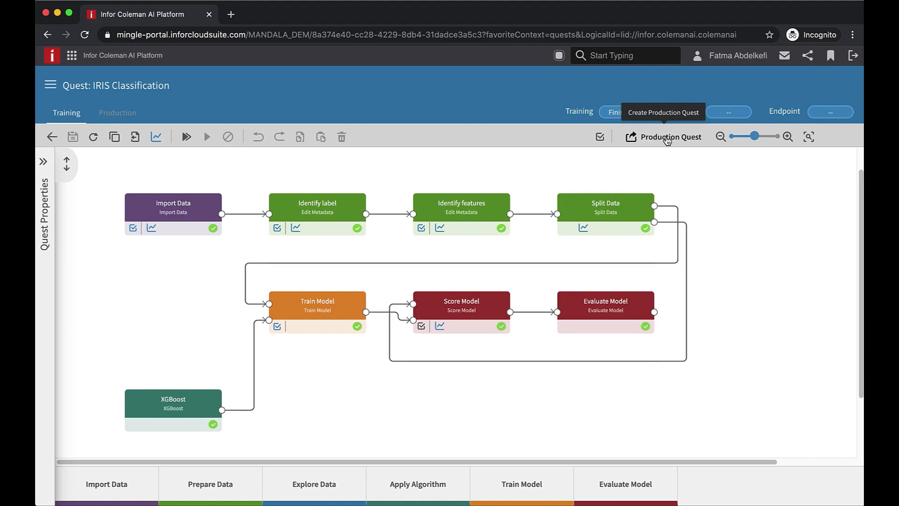
# Create a production quest from the trained pipeline and save it
pyautogui.click(668, 140)
pyautogui.click(406, 330)
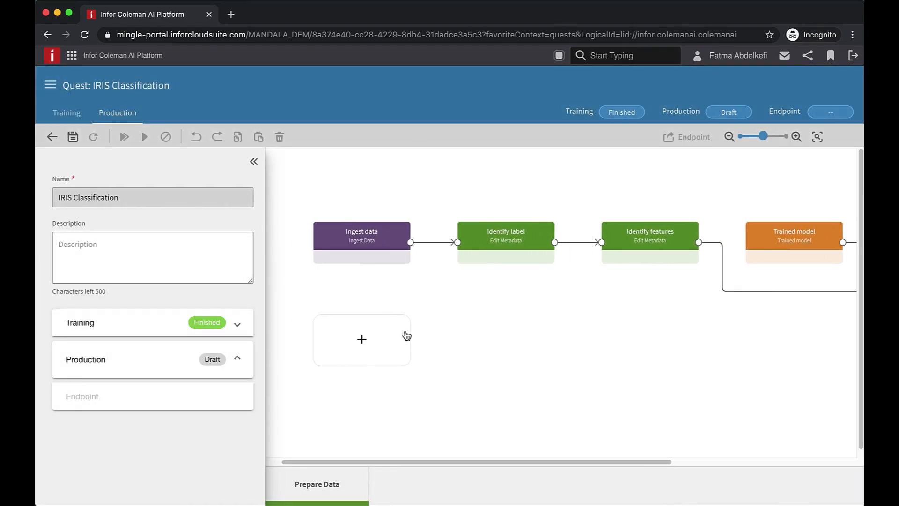
pyautogui.hscroll(2, 406, 331)
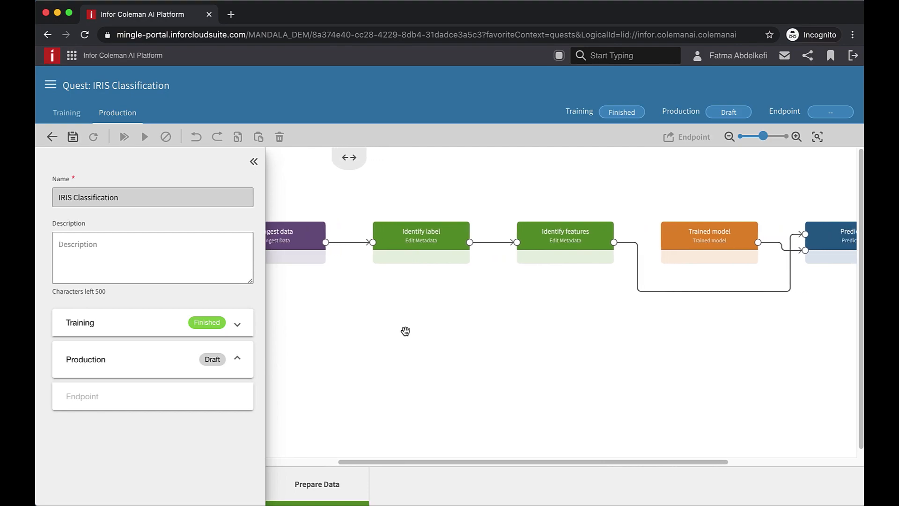
pyautogui.hscroll(-3, 406, 333)
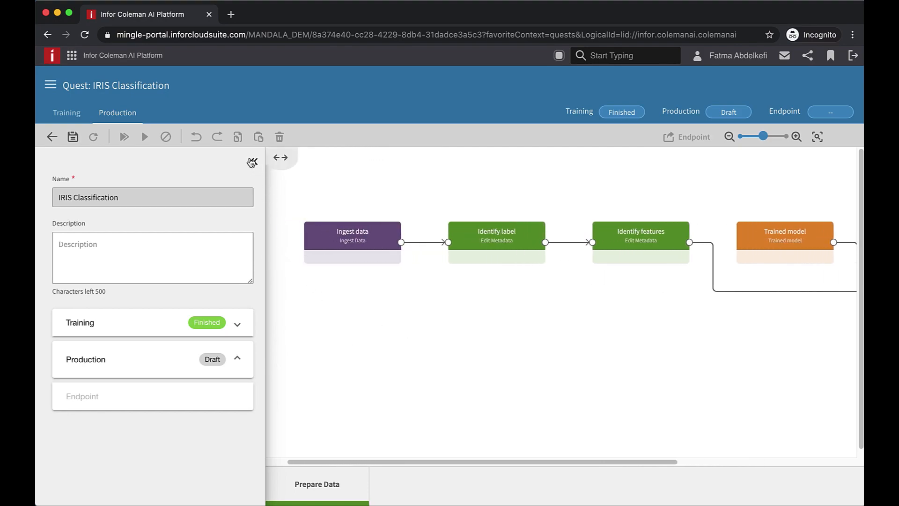
pyautogui.click(72, 134)
pyautogui.click(254, 161)
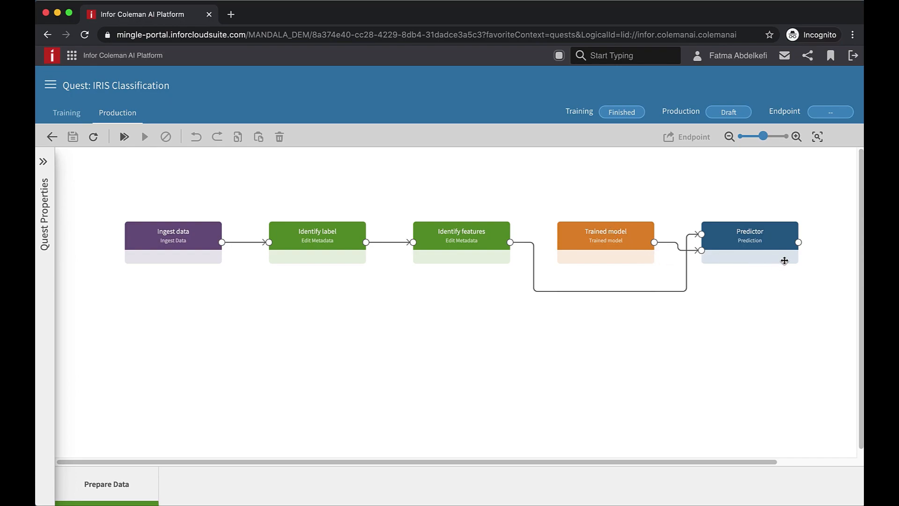
# Run the production quest and collapse the quest properties panel
pyautogui.click(43, 162)
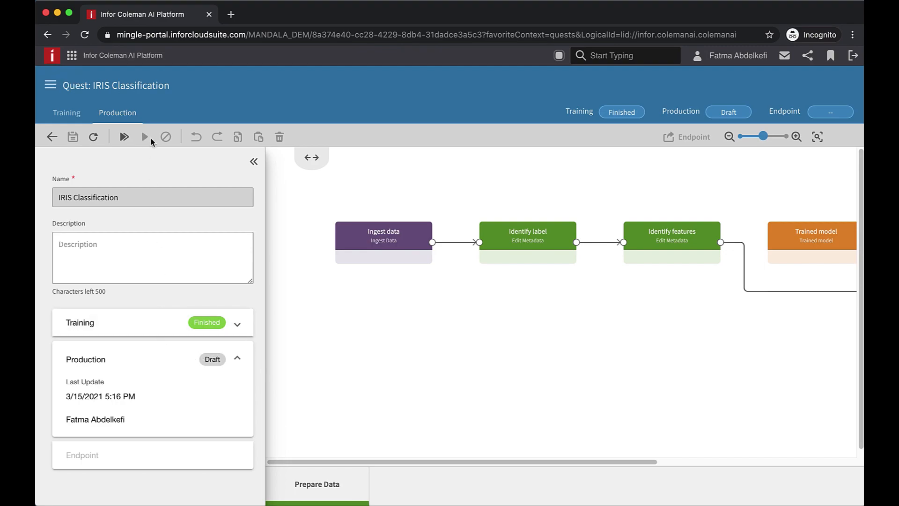
pyautogui.click(125, 136)
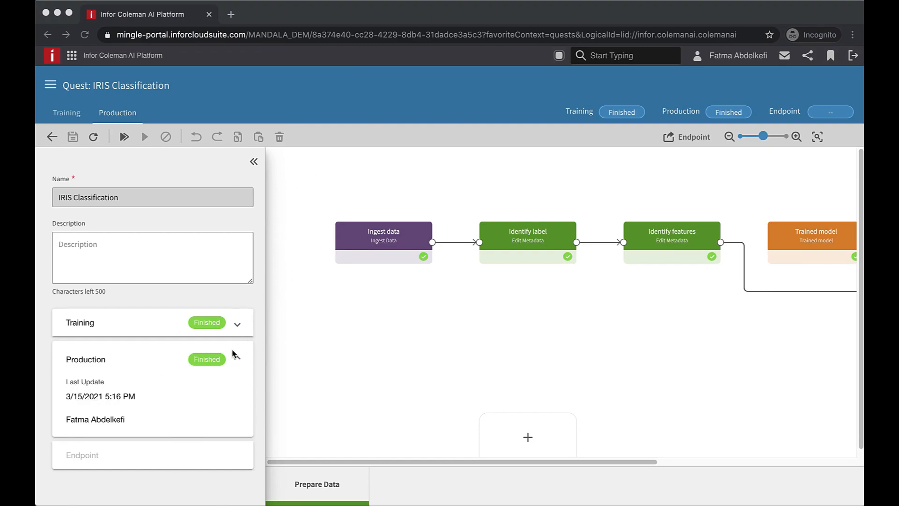
pyautogui.click(255, 159)
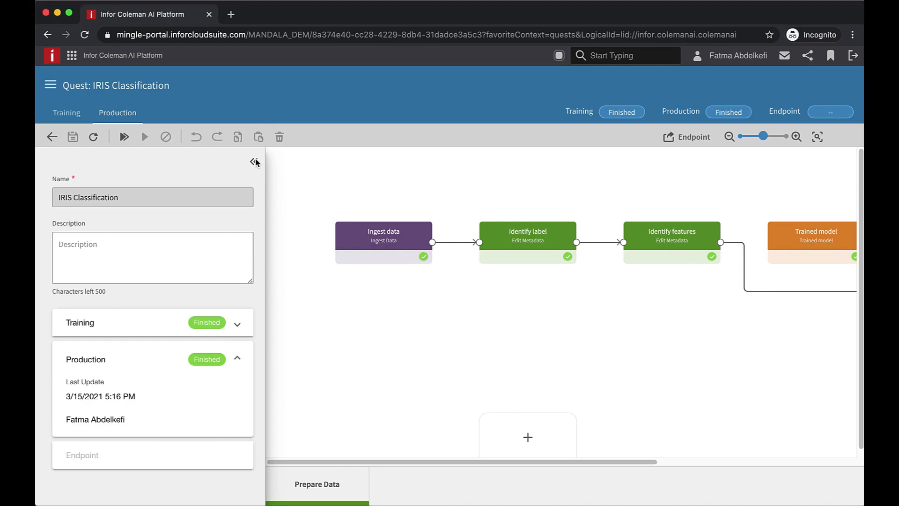
pyautogui.click(254, 163)
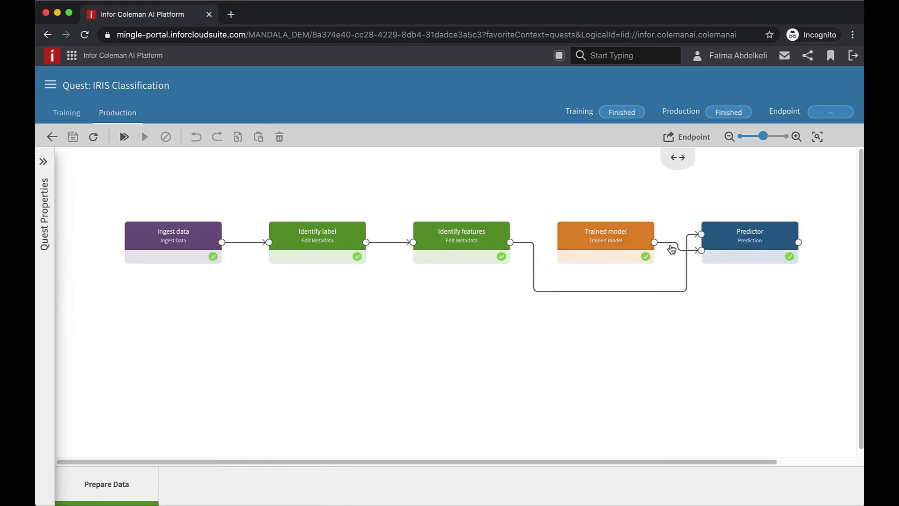
# Inspect the Ingest data activity's properties and the Predictor activity's output dataset
pyautogui.click(193, 238)
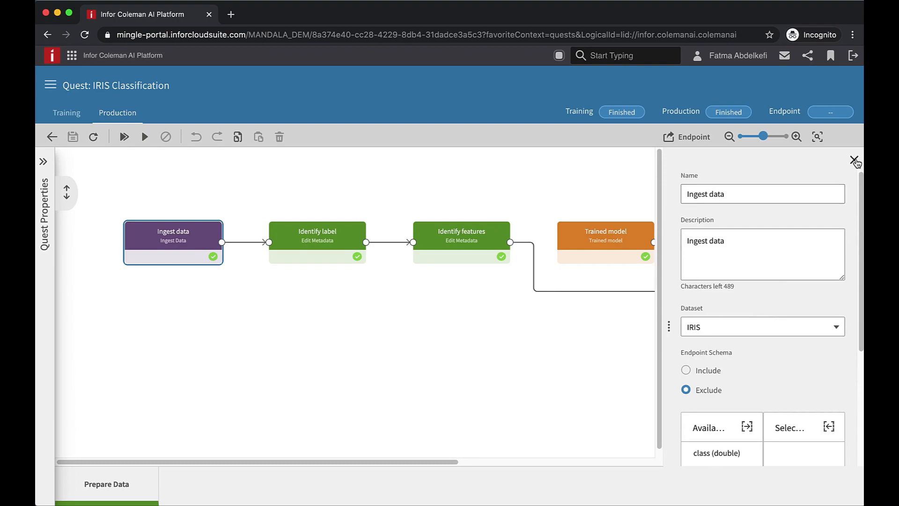
pyautogui.click(854, 160)
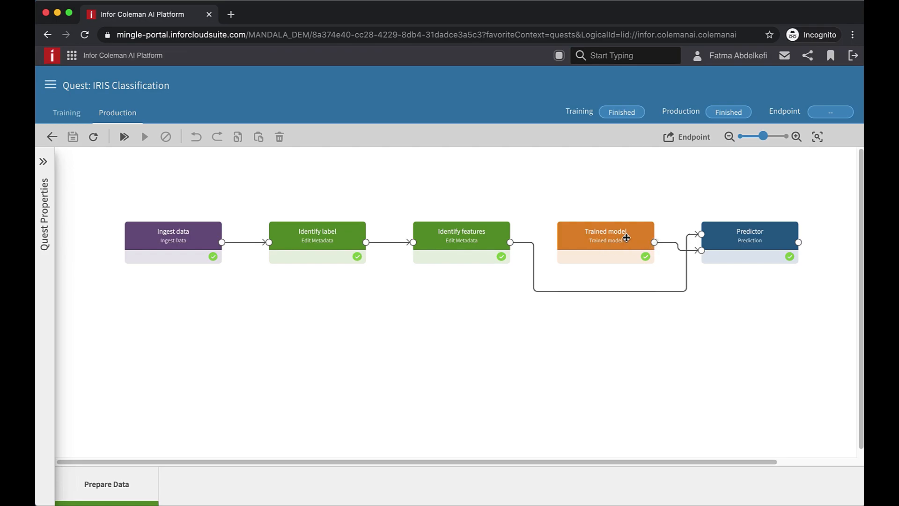
pyautogui.click(799, 244)
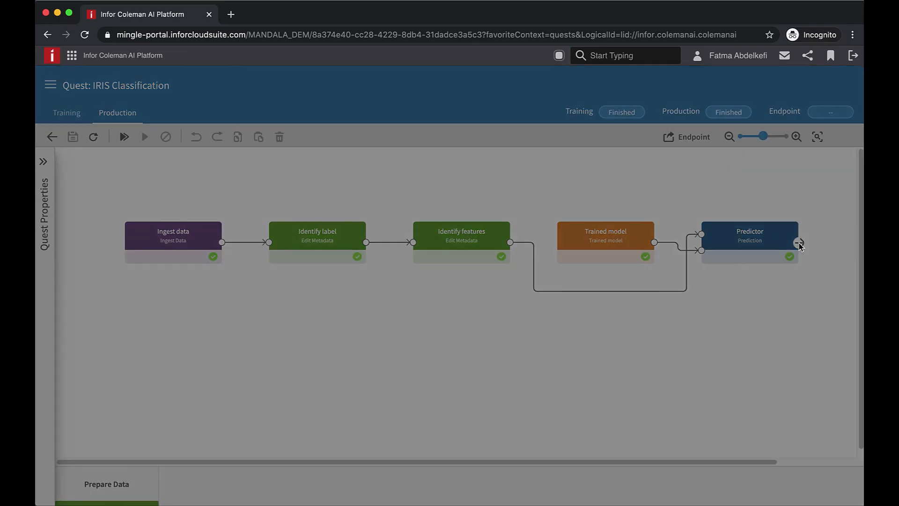
pyautogui.scroll(-5, 345, 242)
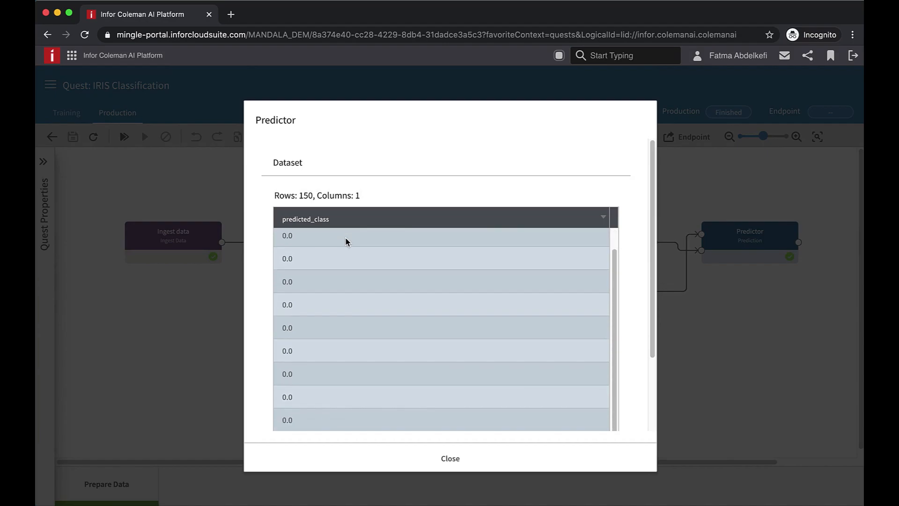
pyautogui.scroll(5, 345, 242)
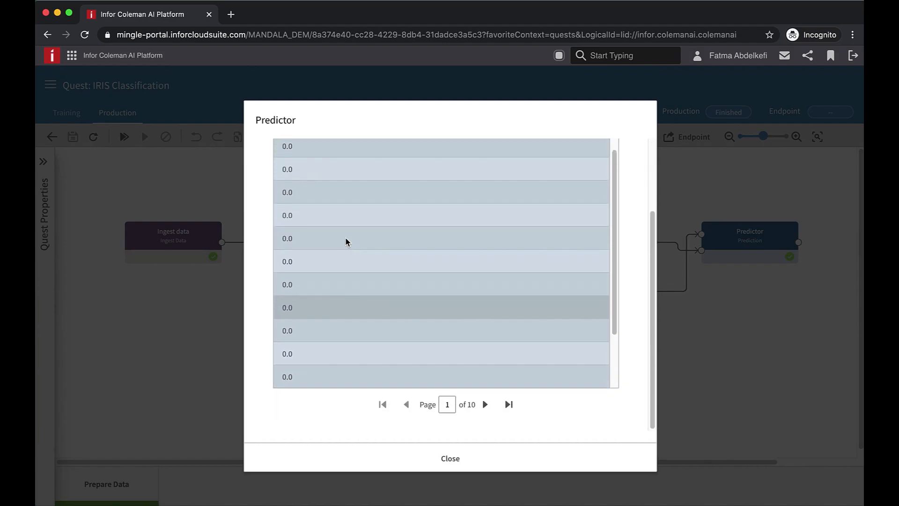
pyautogui.click(450, 459)
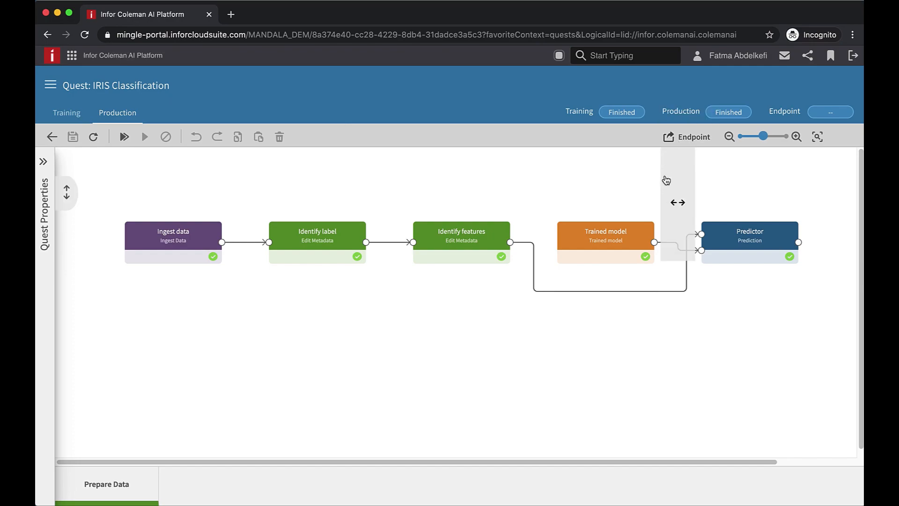
# Publish the production quest as a new endpoint named IRIS Classification
pyautogui.click(691, 139)
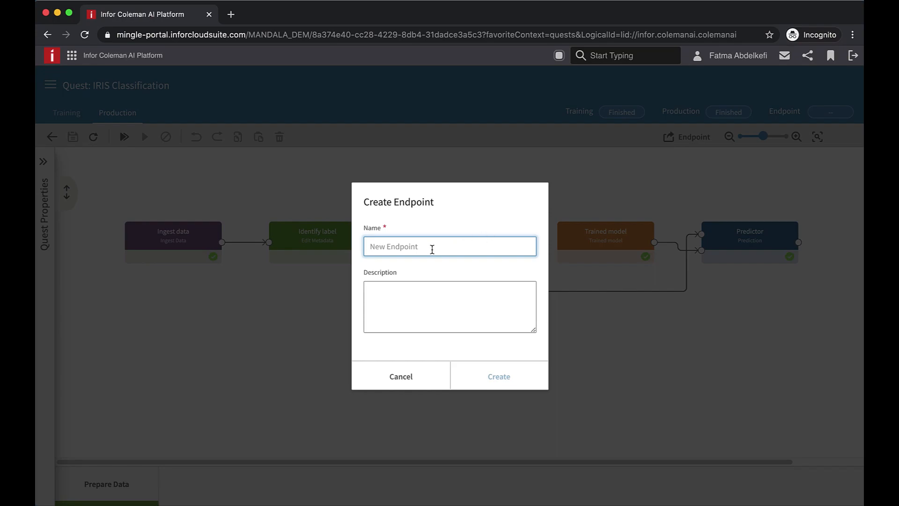
pyautogui.write('IRI')
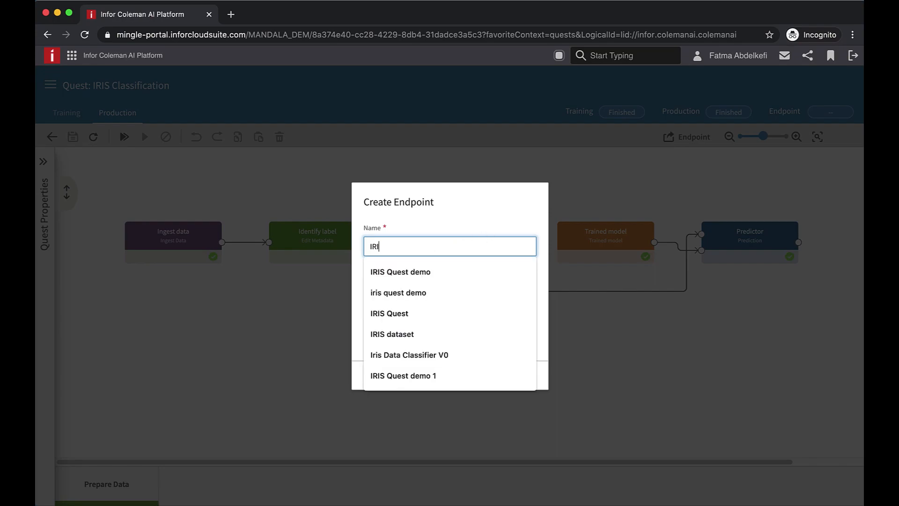
pyautogui.write('S Cla')
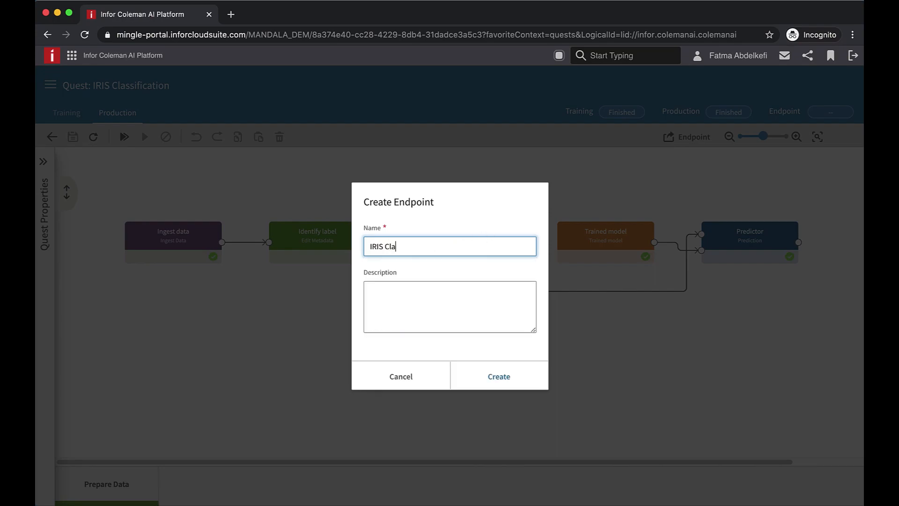
pyautogui.write('ssification')
pyautogui.click(498, 380)
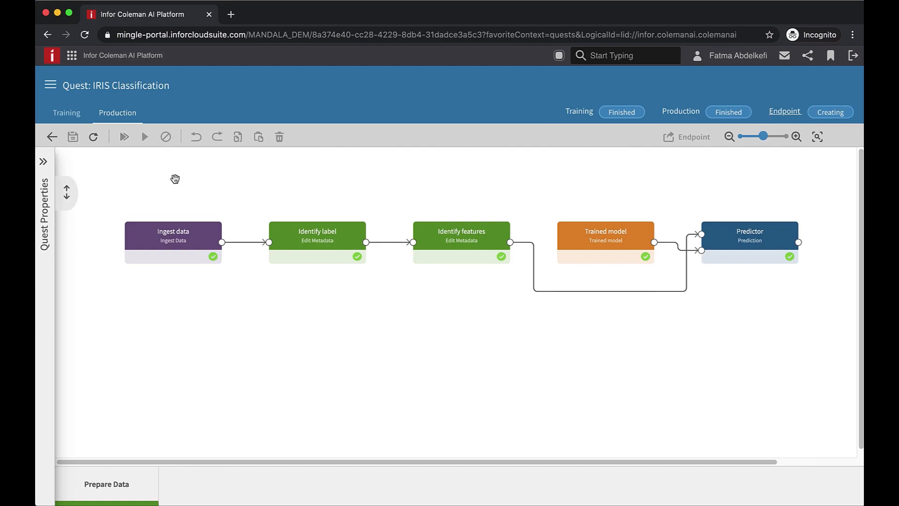
# Open the new endpoint's page from the quest properties and preview its file and JSON prediction input options
pyautogui.click(43, 164)
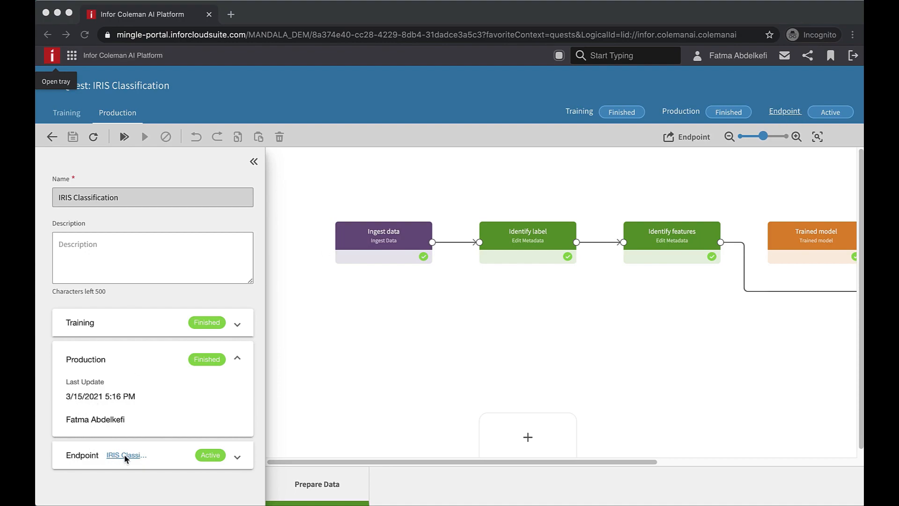
pyautogui.click(782, 115)
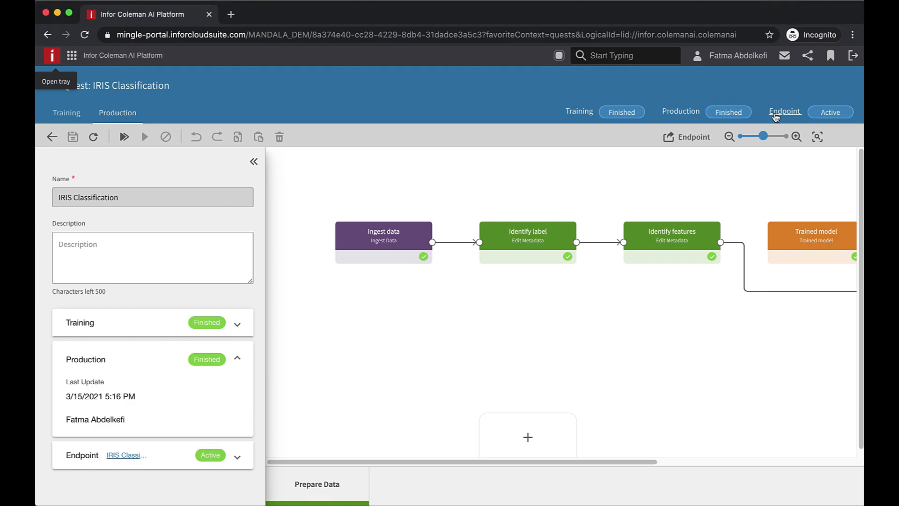
pyautogui.click(785, 114)
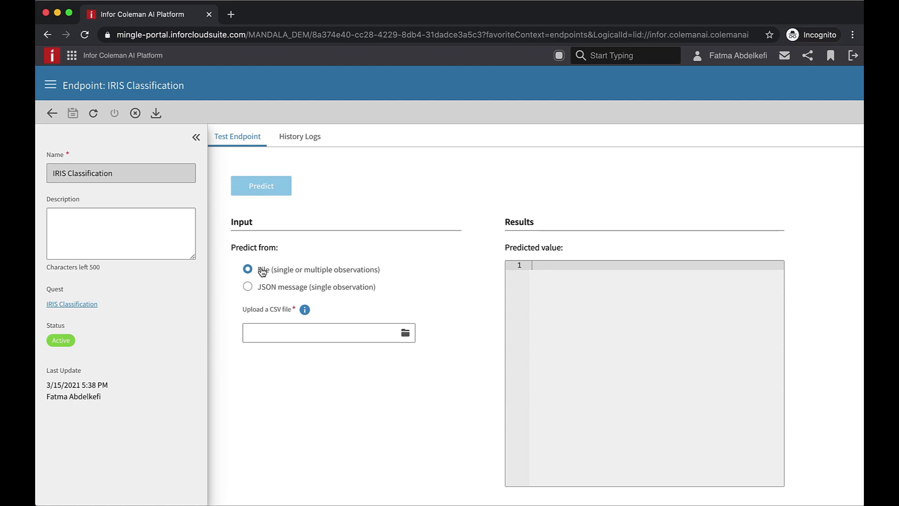
pyautogui.click(268, 288)
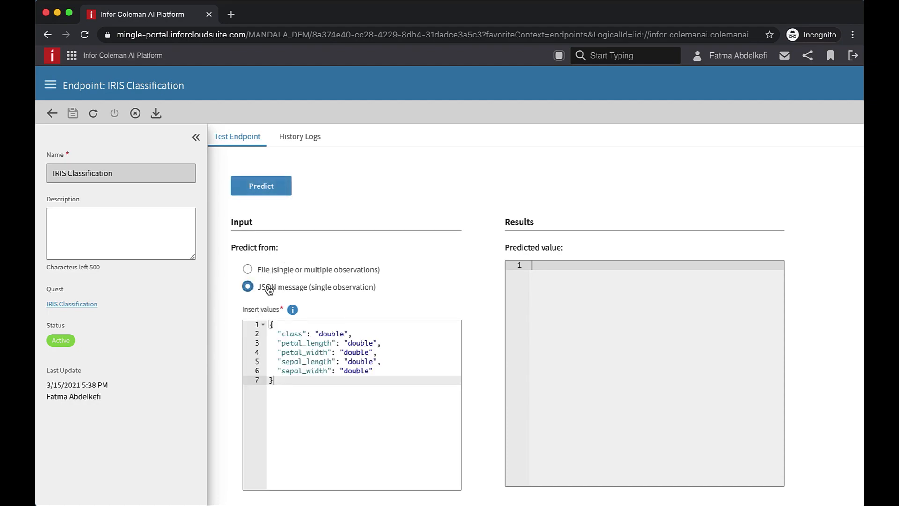
pyautogui.click(269, 274)
# Reopen the IRIS Classification endpoint from the Endpoints list and choose JSON message as the prediction input
pyautogui.click(51, 85)
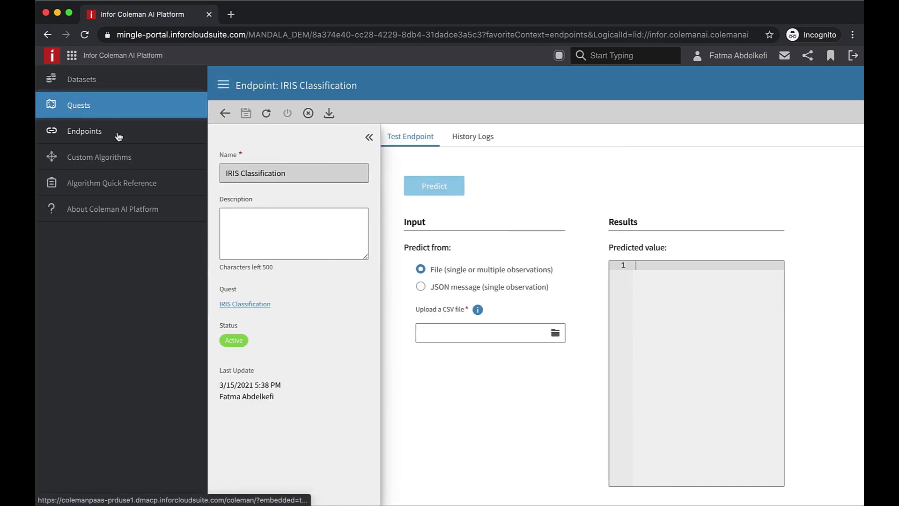
pyautogui.click(118, 136)
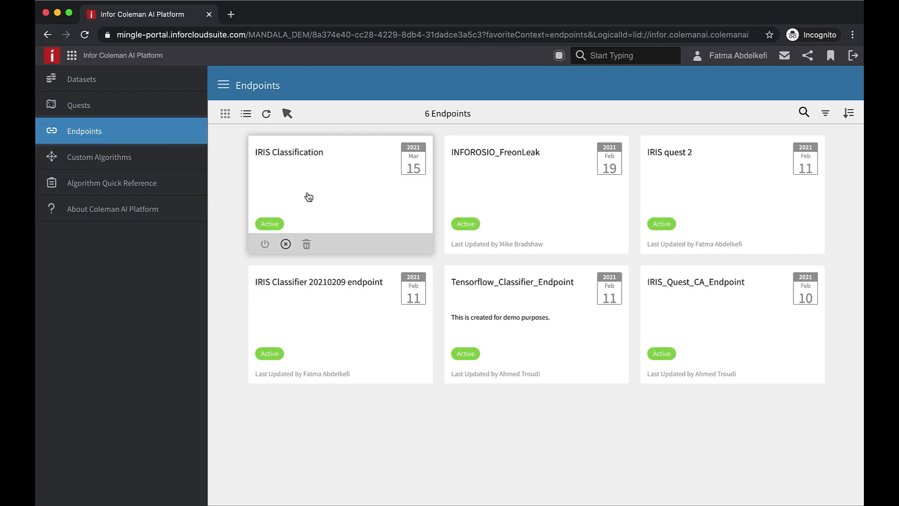
pyautogui.click(316, 169)
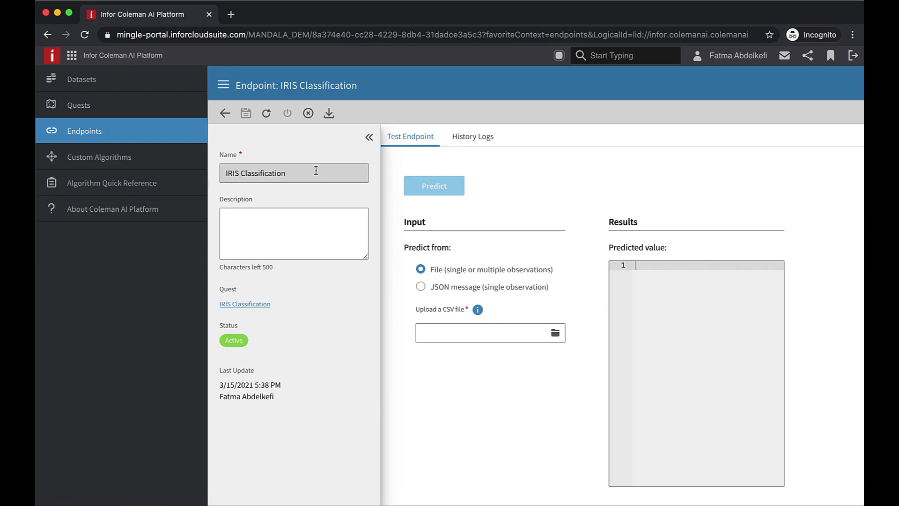
pyautogui.click(438, 287)
pyautogui.click(223, 84)
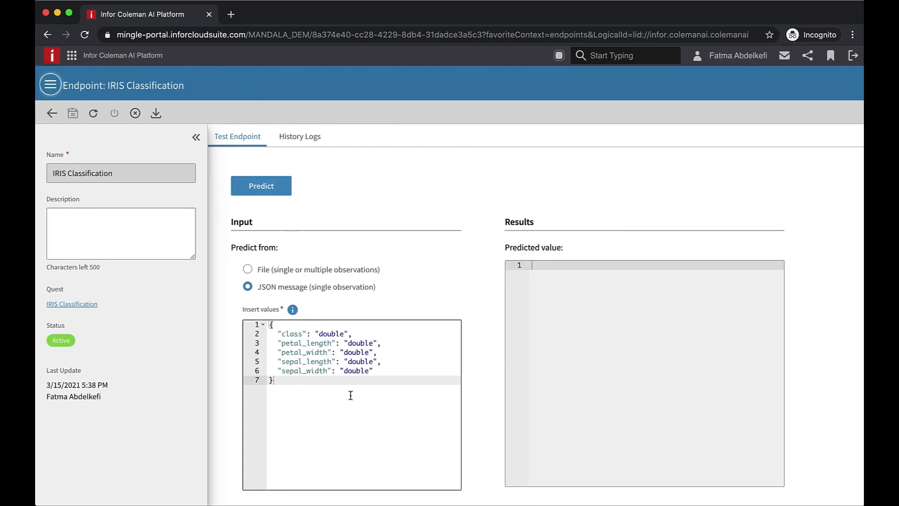
# Test the endpoint with a JSON message: empty class, petal_length 1, petal_width 2.1, sepal_length 1, sepal_width 3, then predict
pyautogui.doubleClick(339, 334)
pyautogui.press('BackSpace')
pyautogui.click(366, 344)
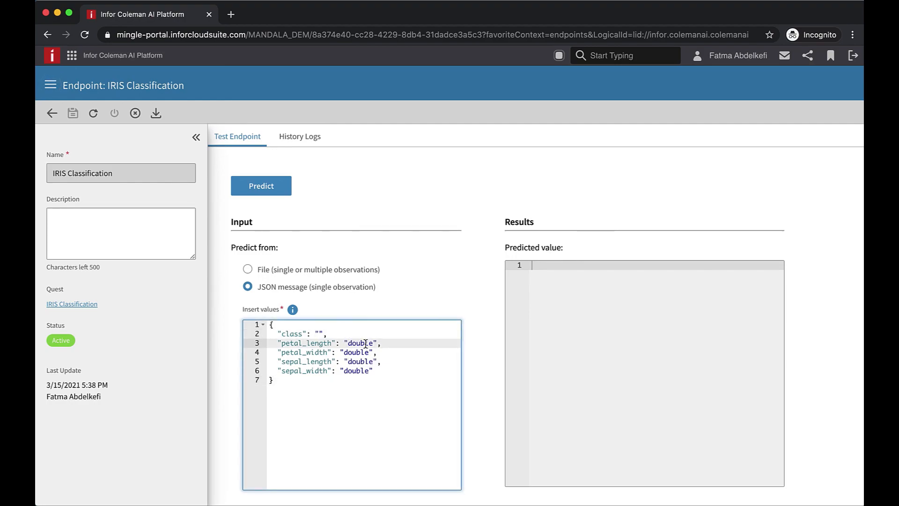
pyautogui.doubleClick(361, 343)
pyautogui.press('BackSpace')
pyautogui.write('1')
pyautogui.doubleClick(356, 352)
pyautogui.press('BackSpace')
pyautogui.write('2.1')
pyautogui.doubleClick(358, 362)
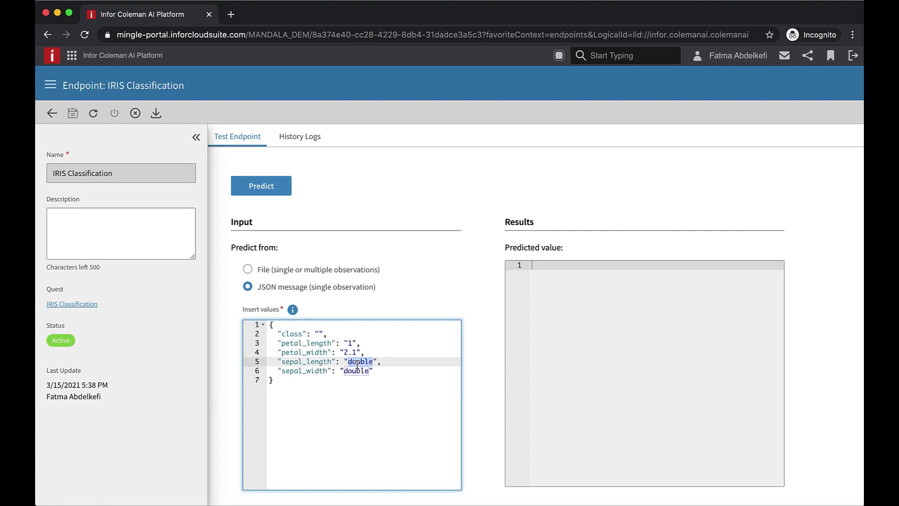
pyautogui.press('BackSpace')
pyautogui.write('1')
pyautogui.doubleClick(356, 371)
pyautogui.write('3')
pyautogui.click(266, 190)
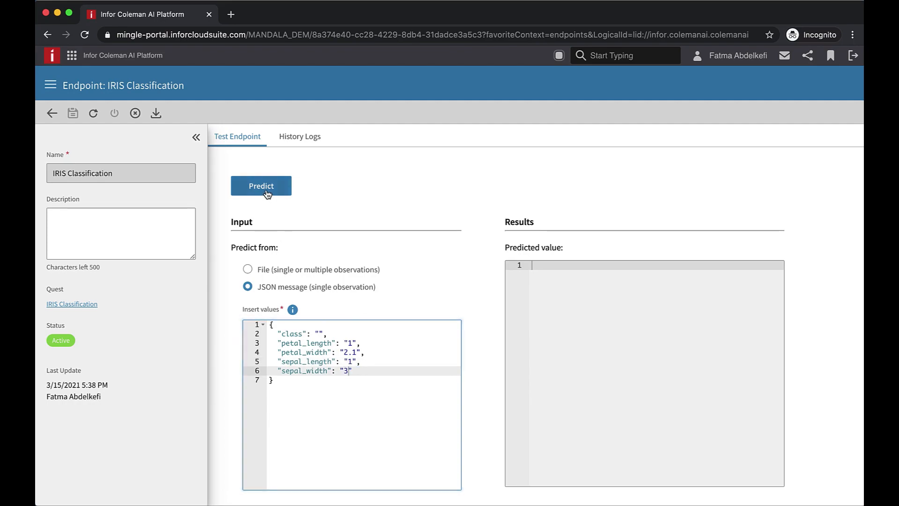
pyautogui.click(558, 323)
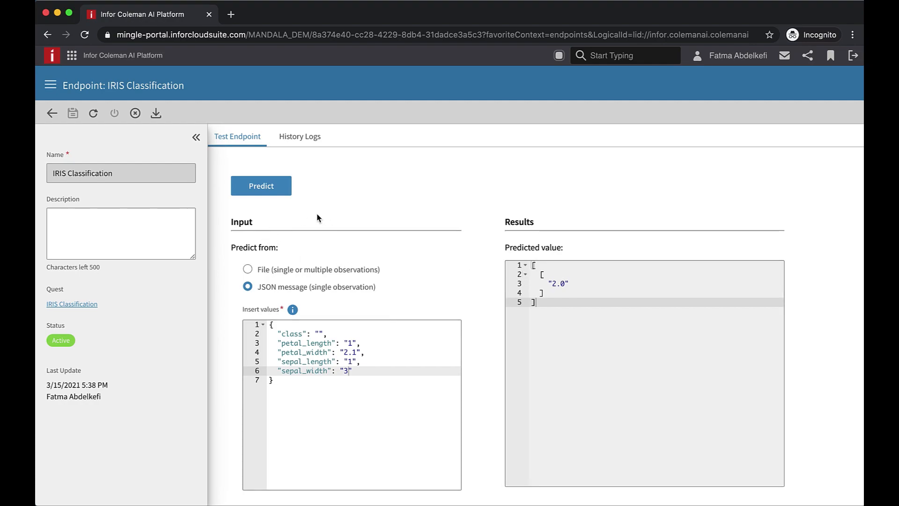
# Switch to Infor ION API and open the documentation of the Infor Coleman AI Platform API
pyautogui.click(73, 59)
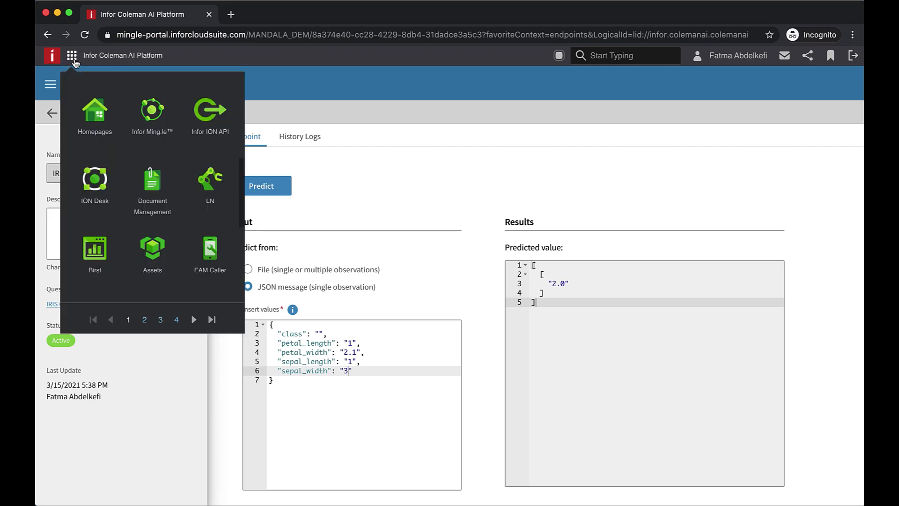
pyautogui.click(210, 121)
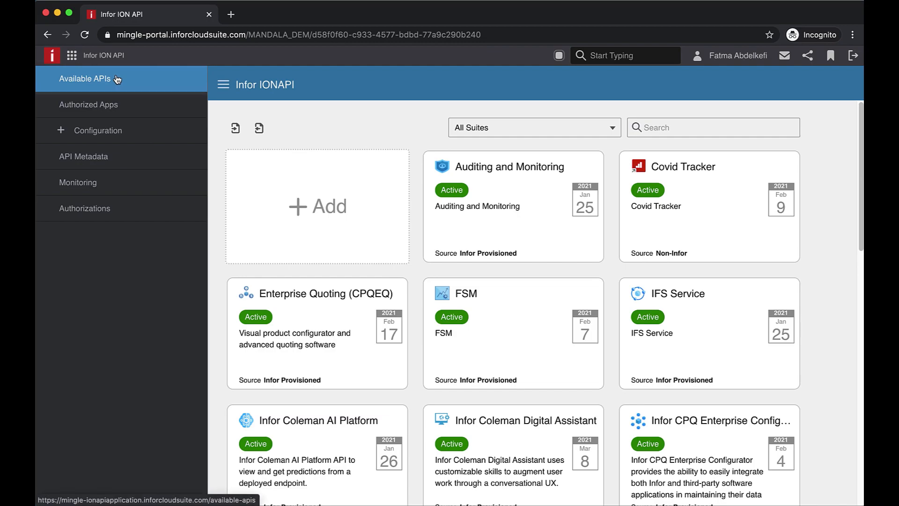
pyautogui.scroll(-2, 381, 241)
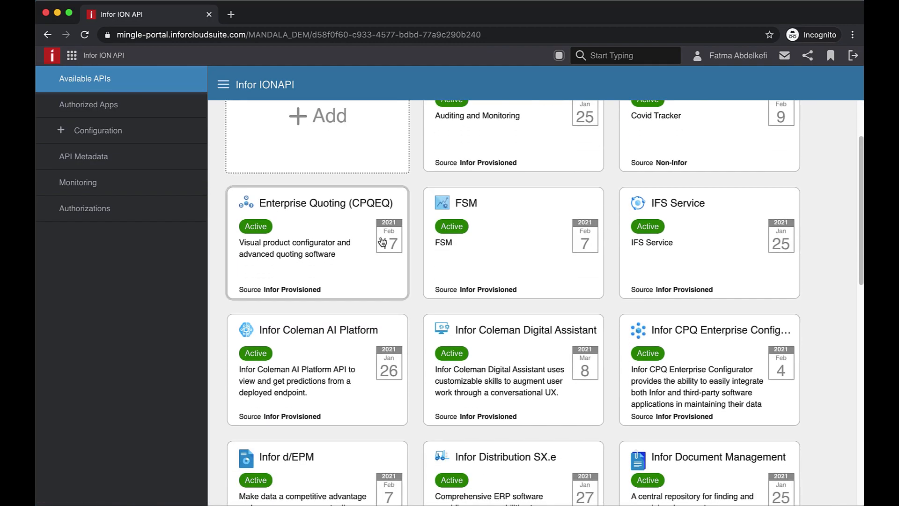
pyautogui.scroll(-1, 381, 241)
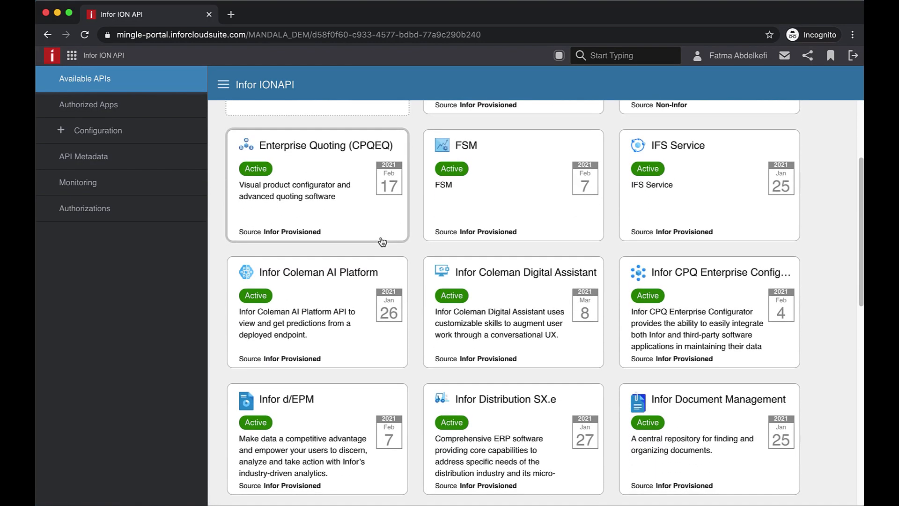
pyautogui.click(342, 283)
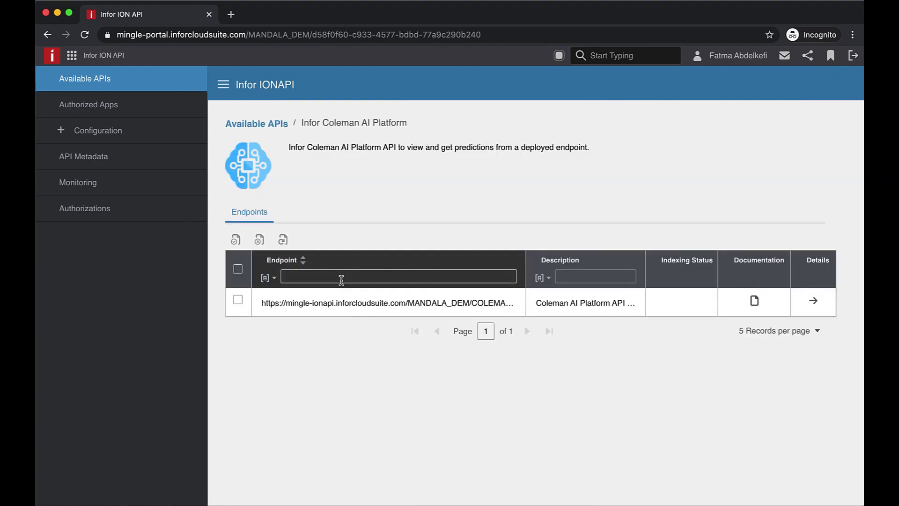
pyautogui.click(754, 300)
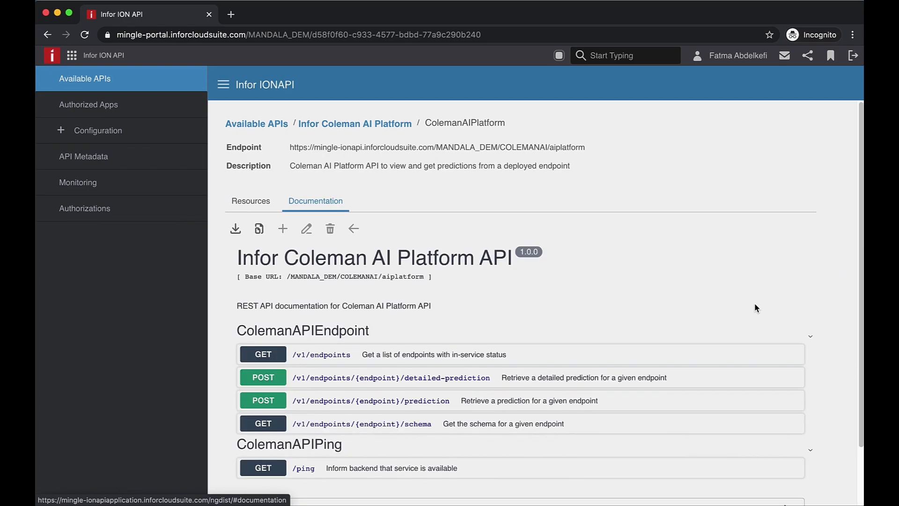
# Expand the POST prediction operation for a given endpoint and enable Try it out
pyautogui.scroll(-1, 756, 304)
pyautogui.click(330, 334)
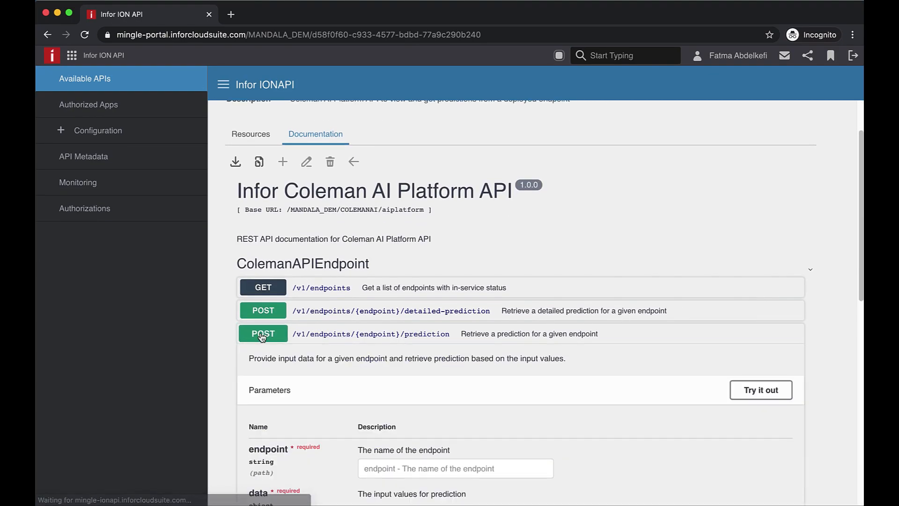
pyautogui.scroll(-1, 414, 394)
pyautogui.scroll(-2, 414, 395)
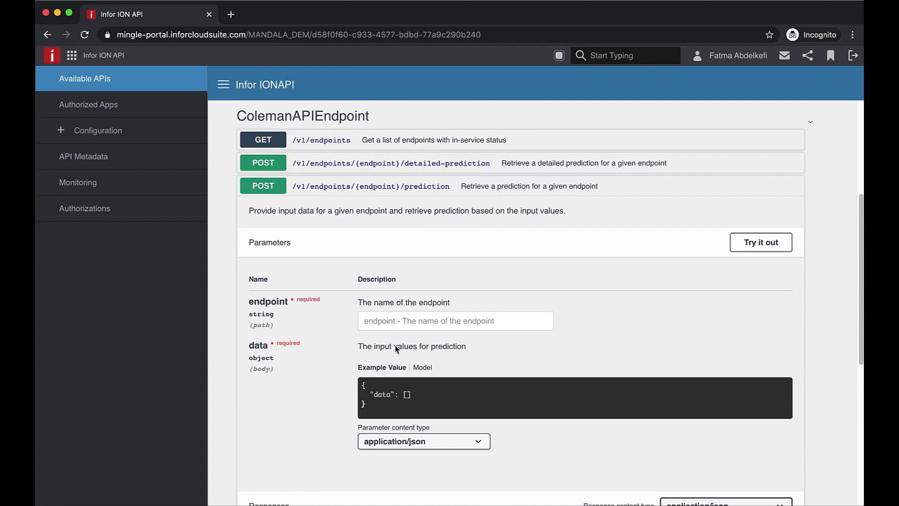
pyautogui.click(766, 248)
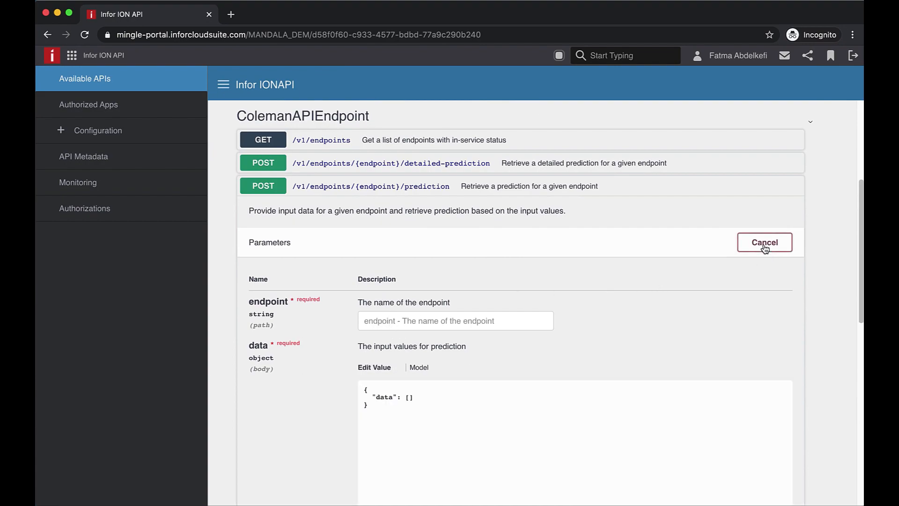
# Set the endpoint parameter to IRIS Classification and paste a data array of three observations as the body
pyautogui.click(397, 325)
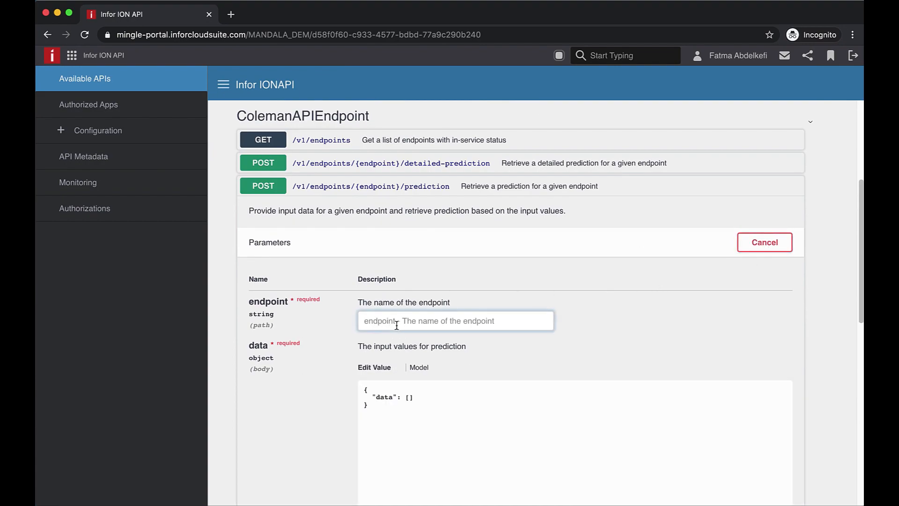
pyautogui.write('IRI')
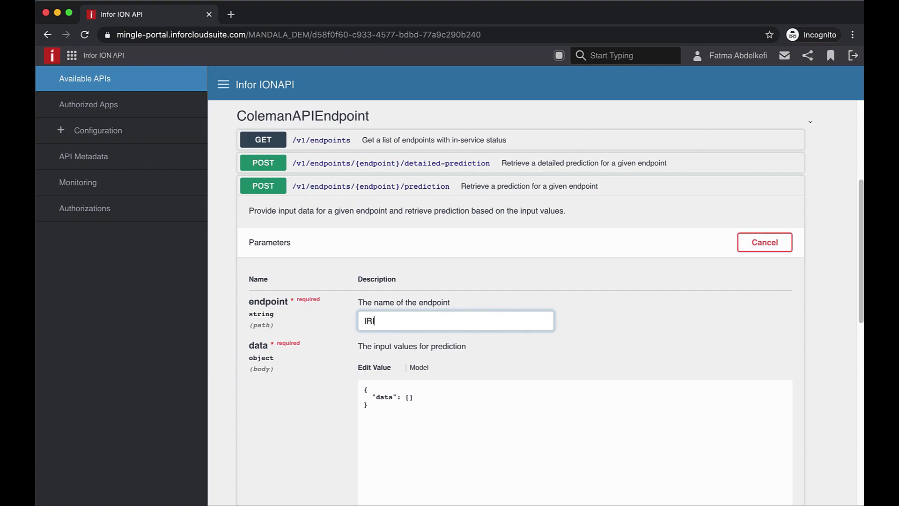
pyautogui.write('S Classification')
pyautogui.click(371, 404)
pyautogui.hotkey('ctrl', 'a')
pyautogui.write('{   "data": [ [ "", "1", "2.1", "1", "3"] ,[ "", "5", "4", "5", "3.5"],[ "", "4.9", "3", "1.4", "0.2"] ] }')
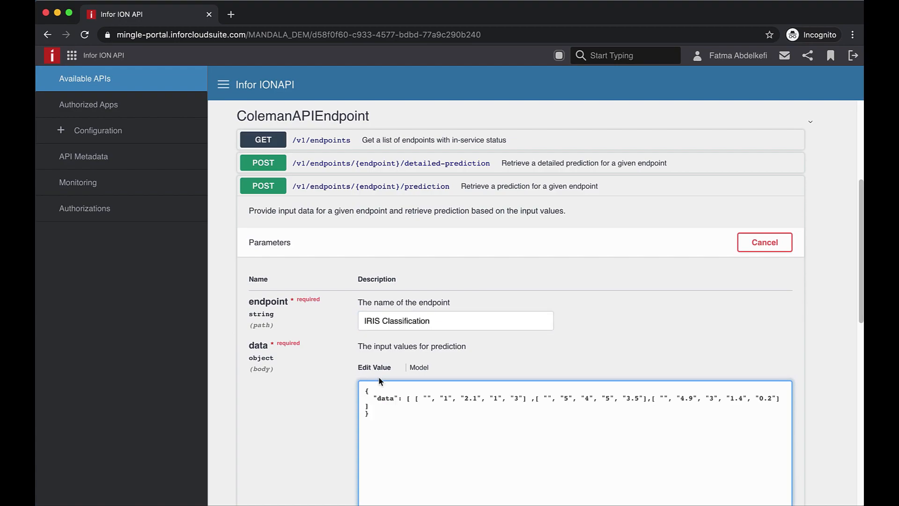
# Execute the prediction request and review the returned response body
pyautogui.moveTo(414, 399); pyautogui.dragTo(527, 399)
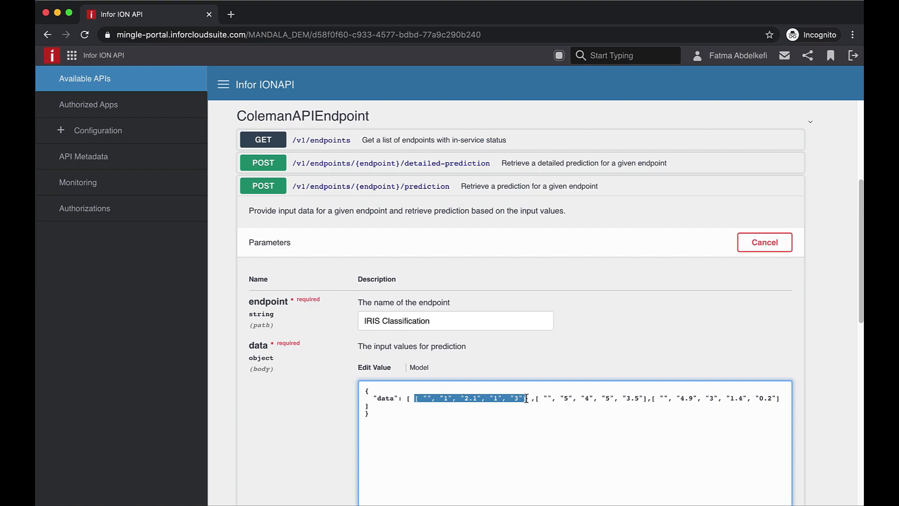
pyautogui.scroll(-3, 526, 398)
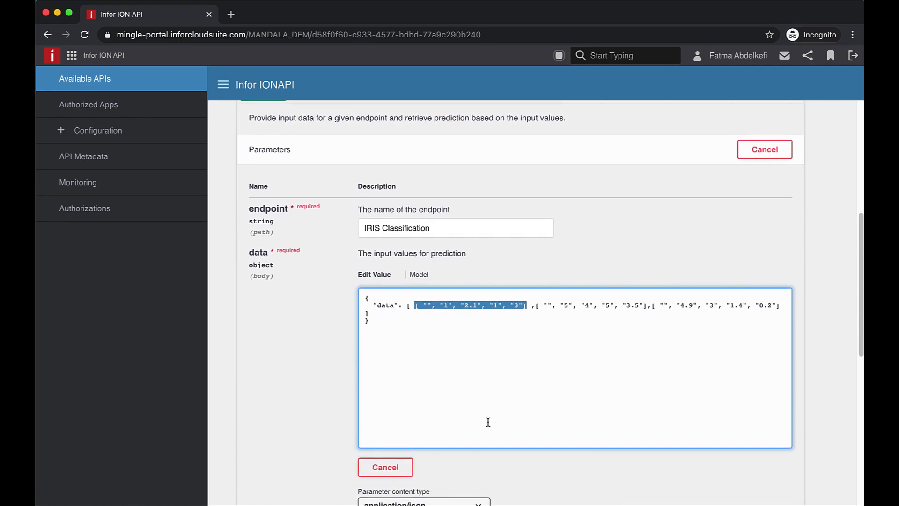
pyautogui.scroll(-3, 488, 423)
pyautogui.click(532, 452)
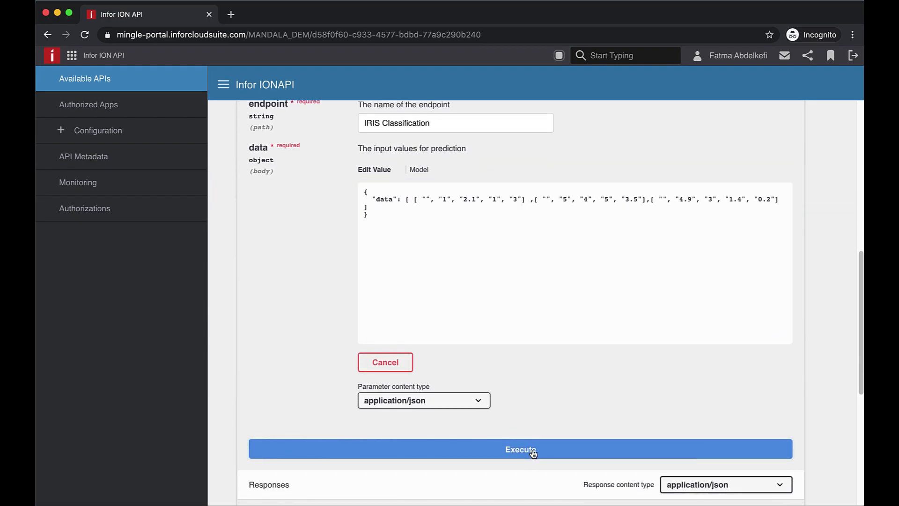
pyautogui.scroll(-8, 533, 454)
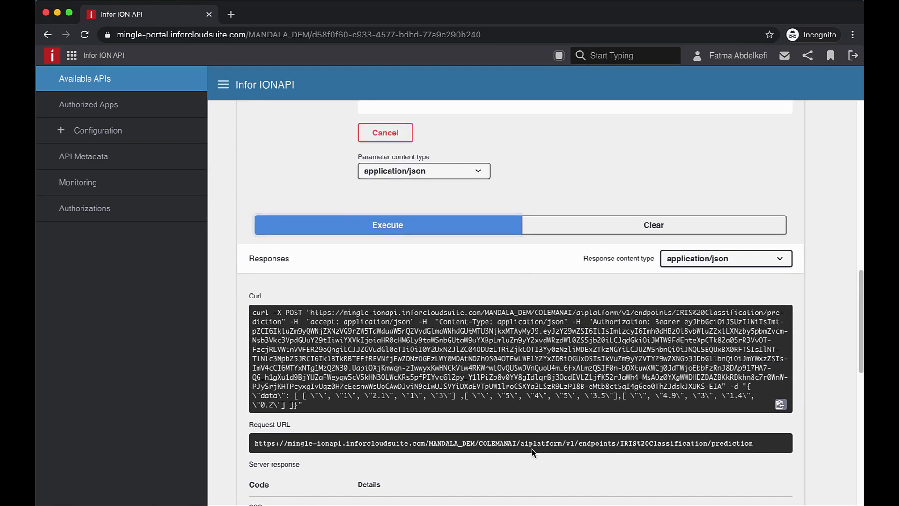
pyautogui.scroll(-2, 534, 454)
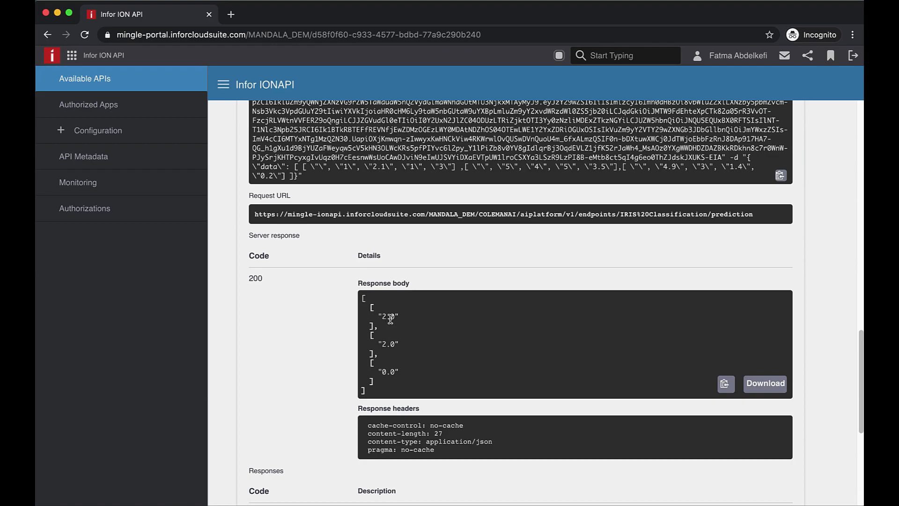
pyautogui.moveTo(396, 344); pyautogui.dragTo(375, 343)
pyautogui.moveTo(399, 371); pyautogui.dragTo(374, 372)
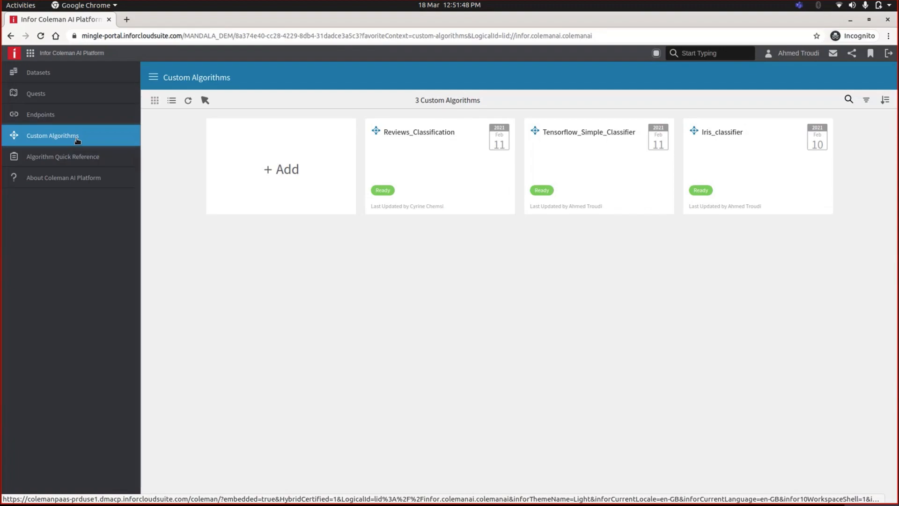
# Start a new custom algorithm and download the example file from its instructions
pyautogui.click(274, 174)
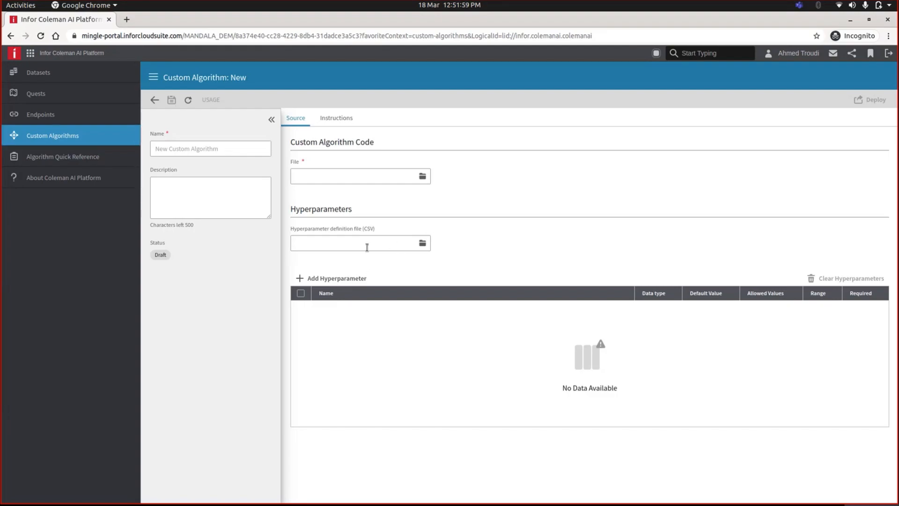
pyautogui.click(332, 119)
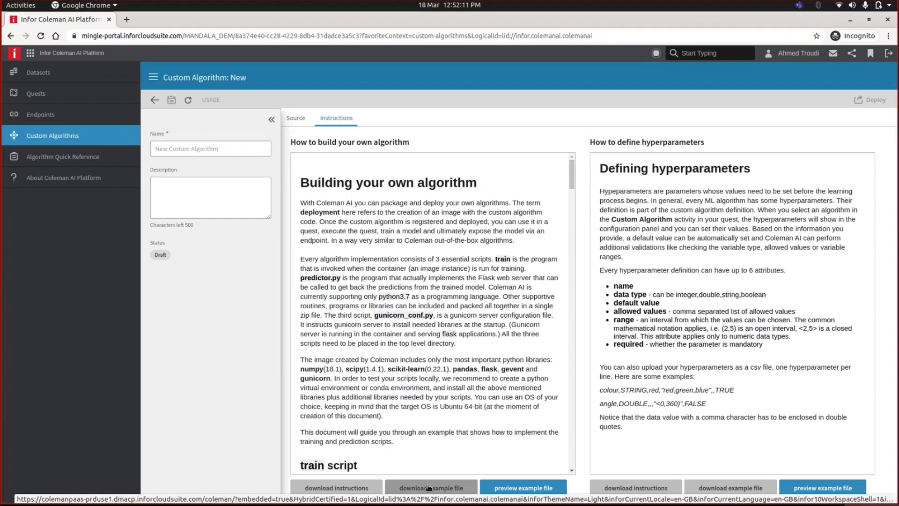
pyautogui.click(429, 488)
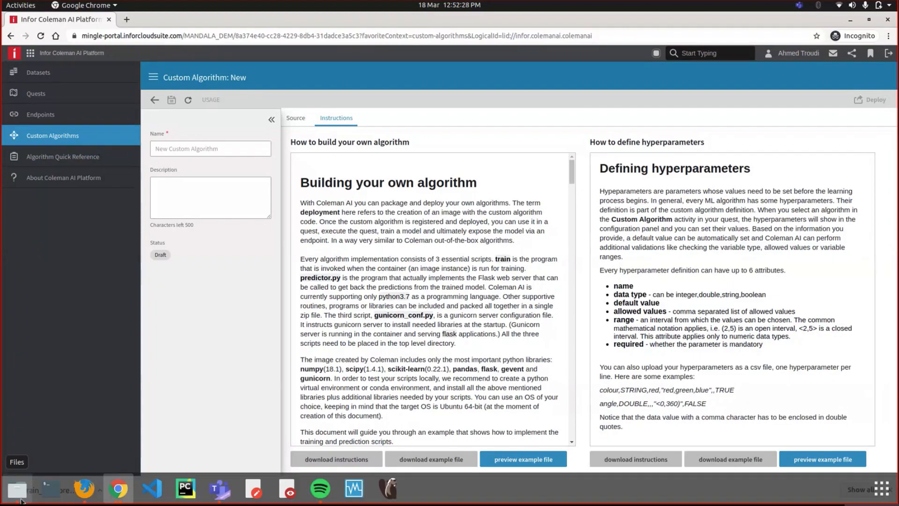
# Browse the tf_classifier algorithm_files folder and its dependencies folder in the file manager
pyautogui.click(17, 496)
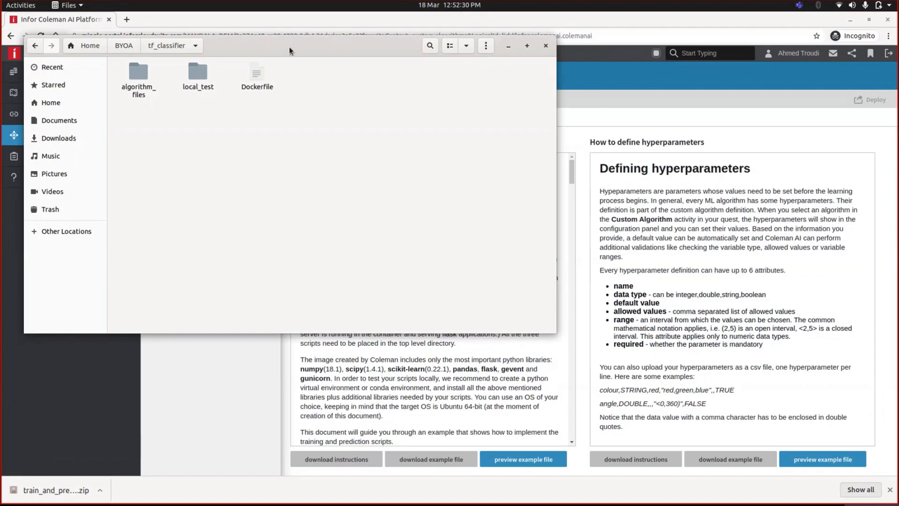
pyautogui.moveTo(291, 50); pyautogui.dragTo(493, 158)
pyautogui.doubleClick(334, 203)
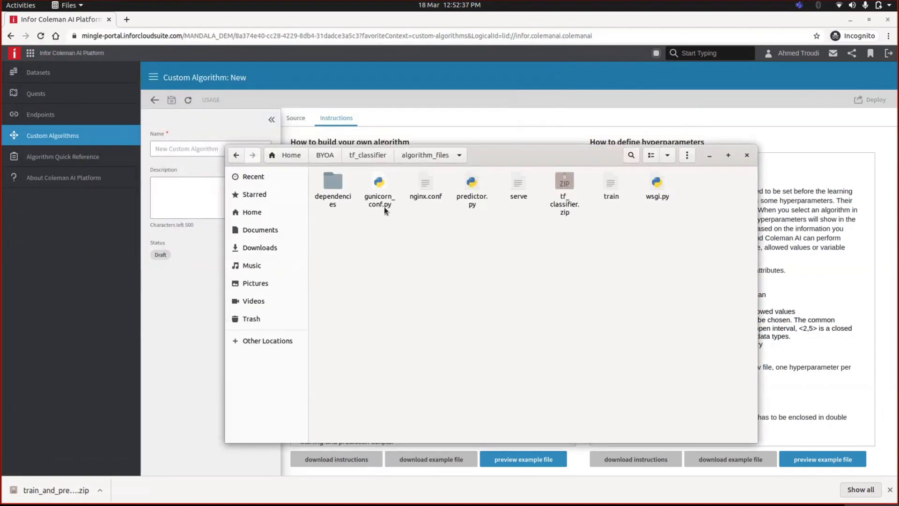
pyautogui.click(612, 185)
pyautogui.click(474, 206)
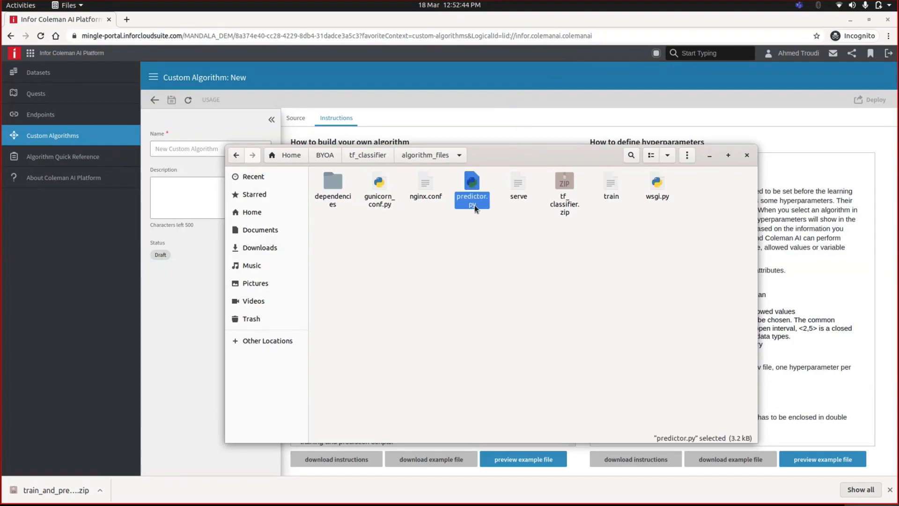
pyautogui.click(374, 204)
pyautogui.click(374, 228)
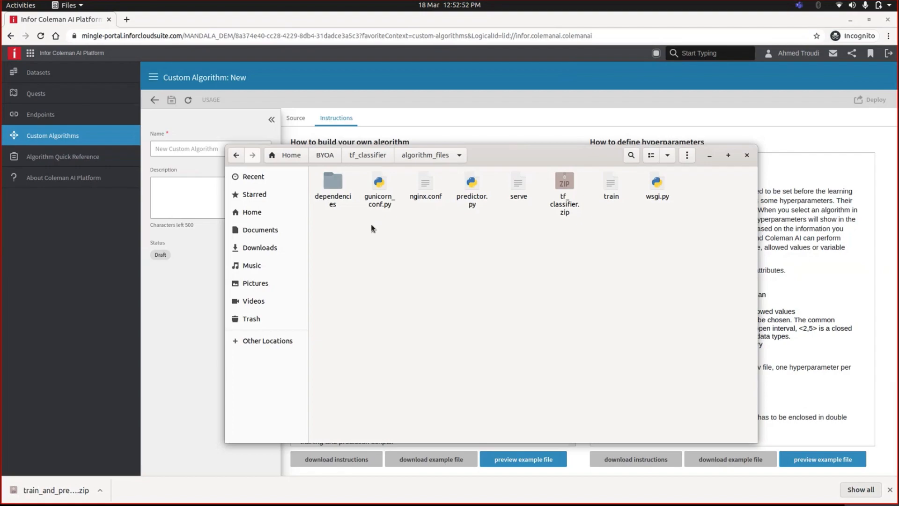
pyautogui.doubleClick(324, 203)
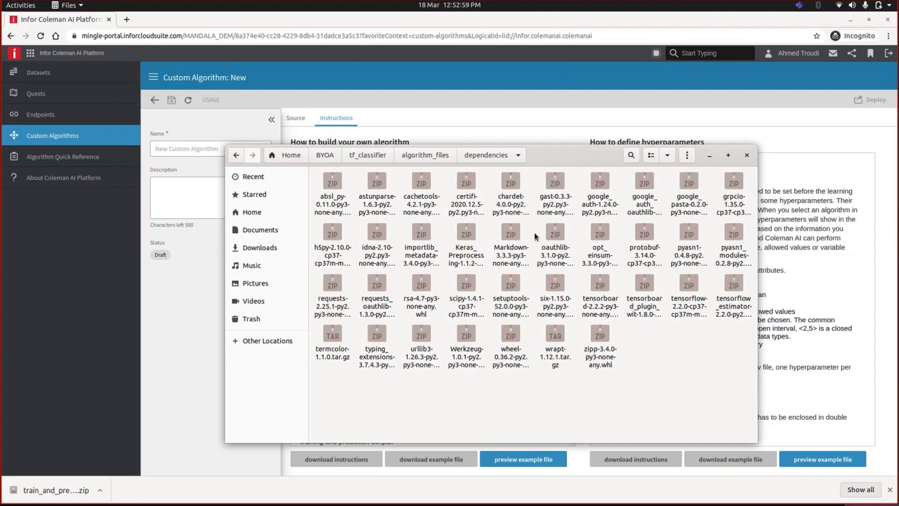
pyautogui.click(423, 156)
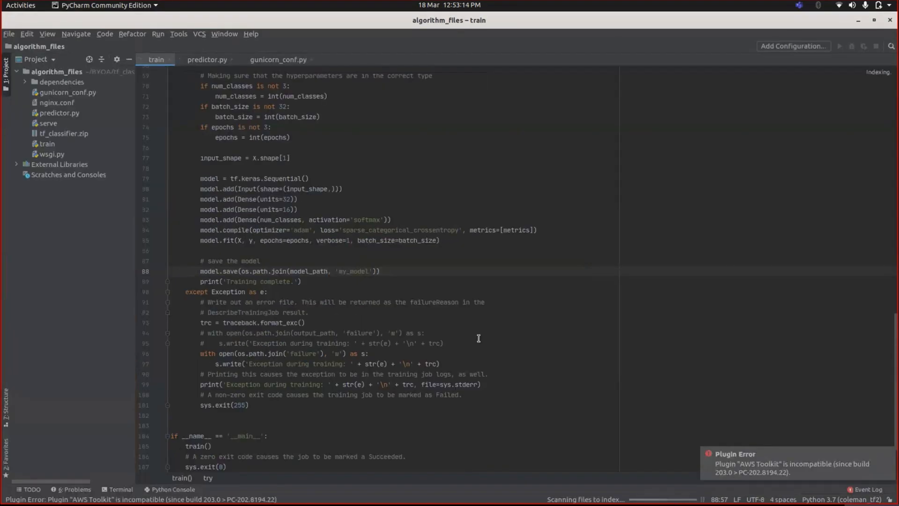
# Review the train script's imports, data paths and dependency installation block
pyautogui.scroll(7, 295, 219)
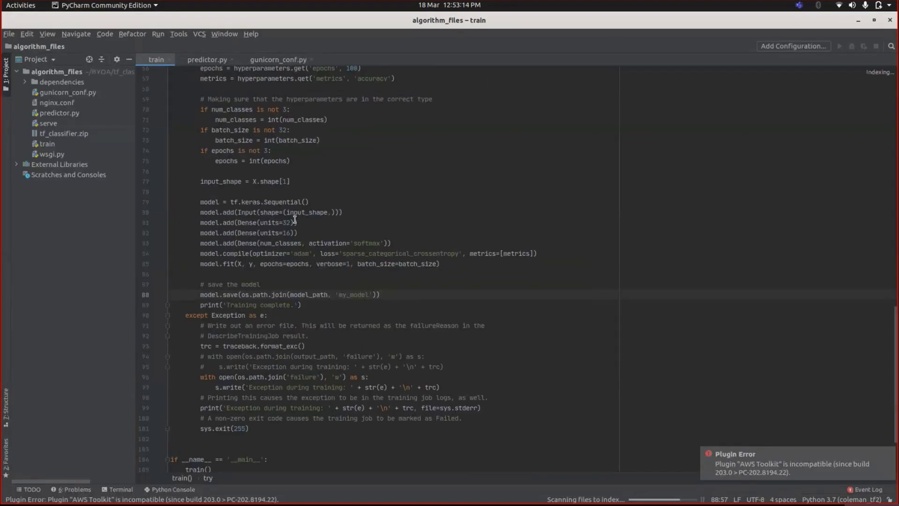
pyautogui.scroll(4, 295, 219)
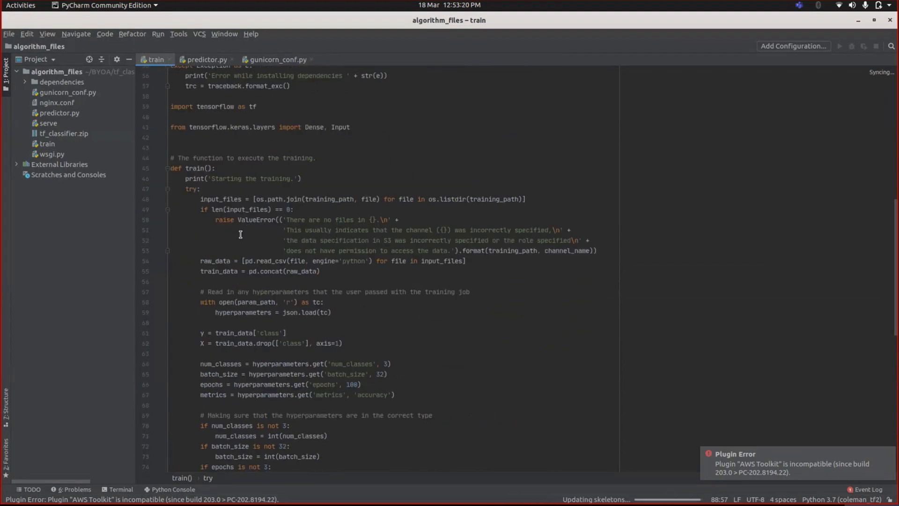
pyautogui.scroll(5, 224, 241)
pyautogui.scroll(2, 225, 241)
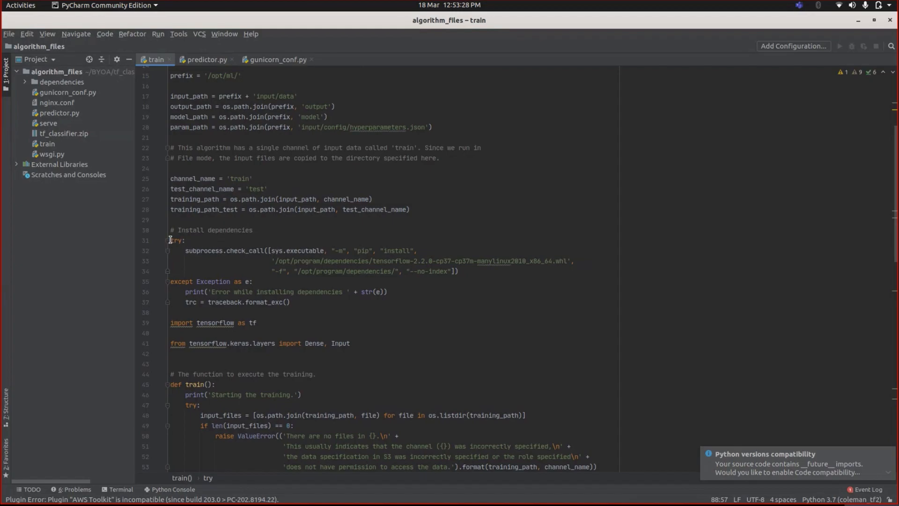
pyautogui.moveTo(170, 240); pyautogui.dragTo(295, 292)
pyautogui.press('Escape')
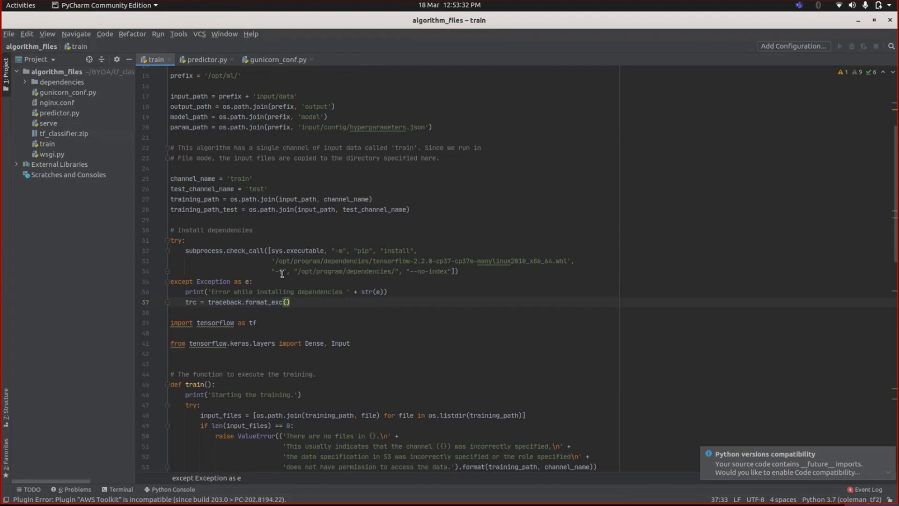
pyautogui.scroll(-8, 238, 275)
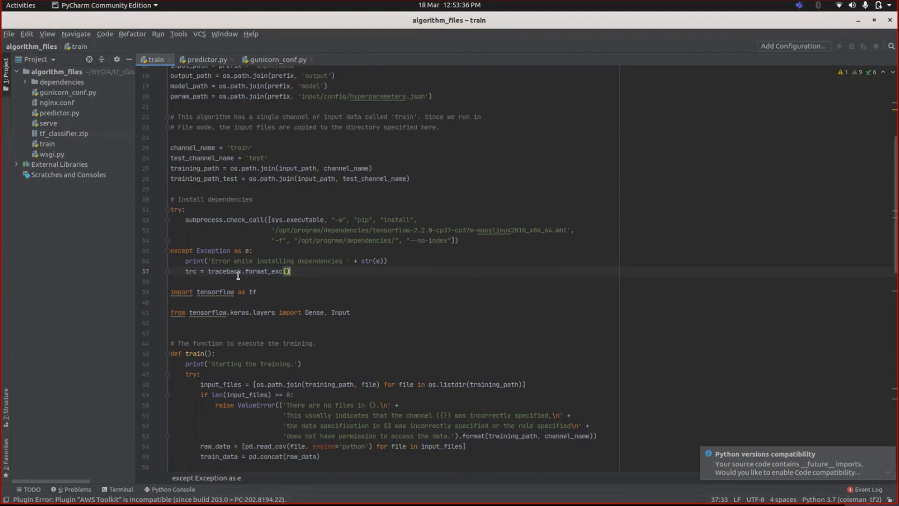
pyautogui.scroll(-12, 239, 276)
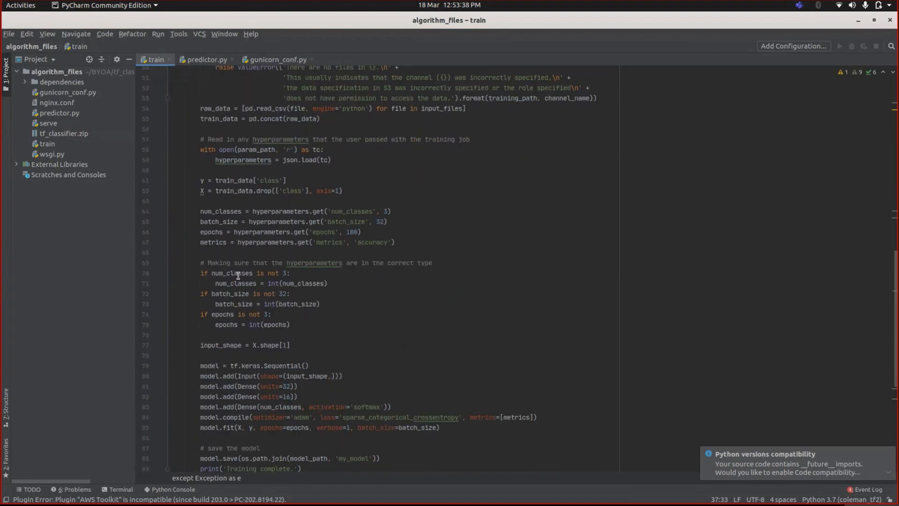
pyautogui.moveTo(202, 210); pyautogui.dragTo(396, 209)
pyautogui.click(392, 209)
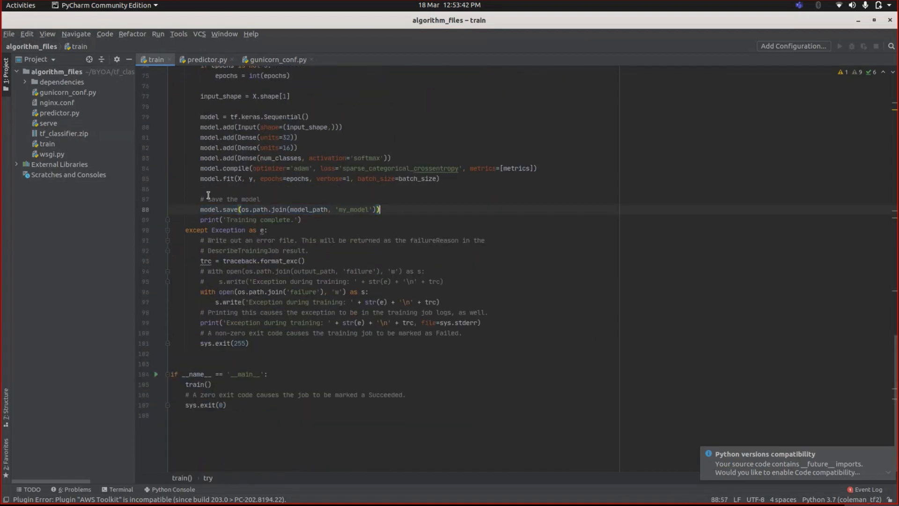
# Review the train script's hyperparameter handling and the Keras model definition and training code
pyautogui.scroll(2, 335, 268)
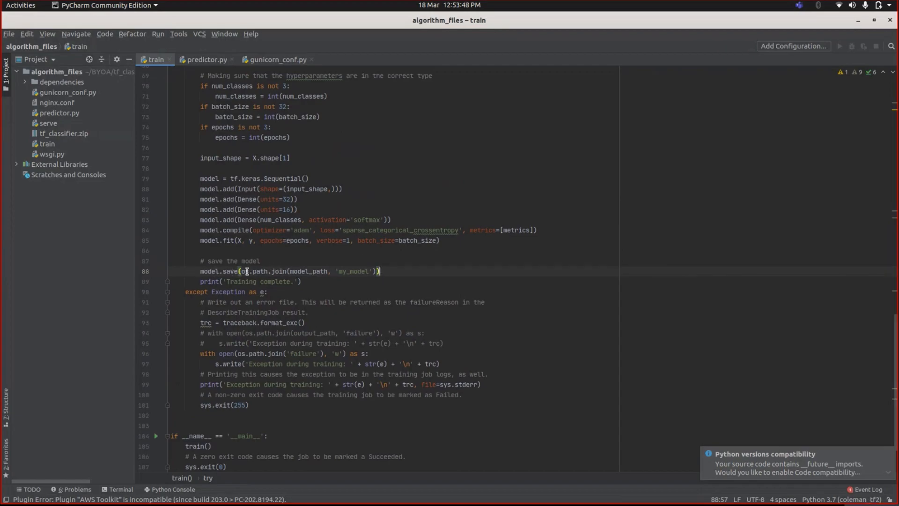
pyautogui.scroll(1, 235, 272)
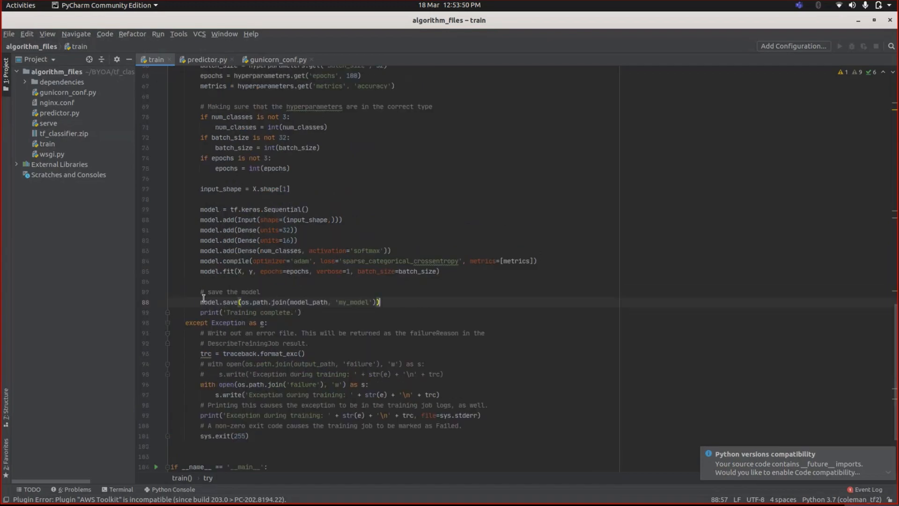
pyautogui.scroll(5, 260, 302)
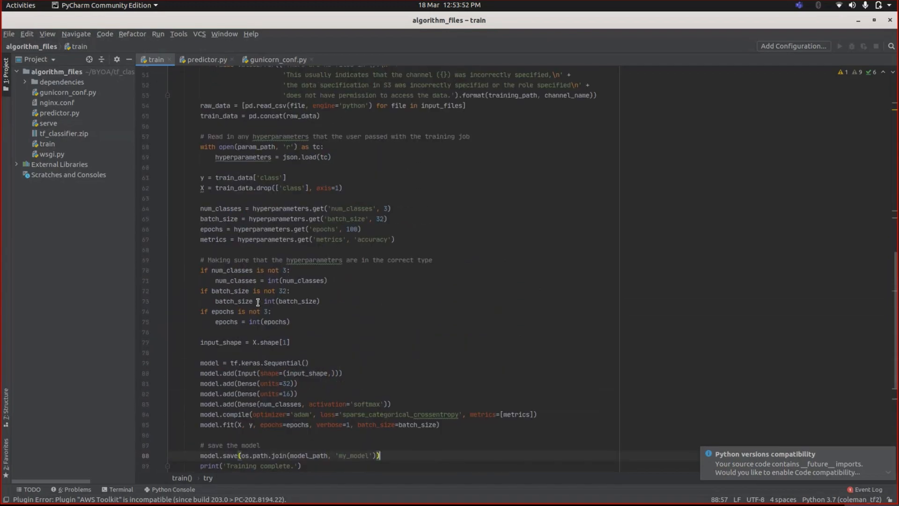
pyautogui.scroll(10, 257, 302)
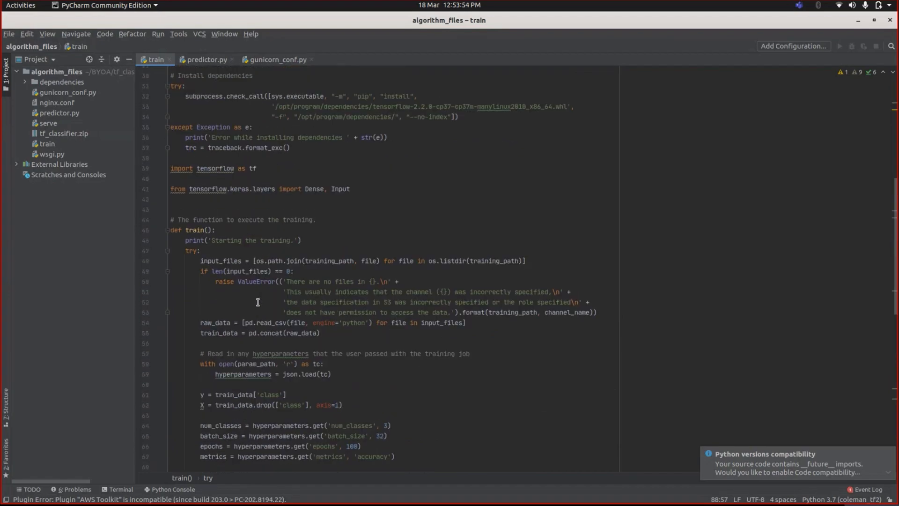
pyautogui.scroll(5, 258, 302)
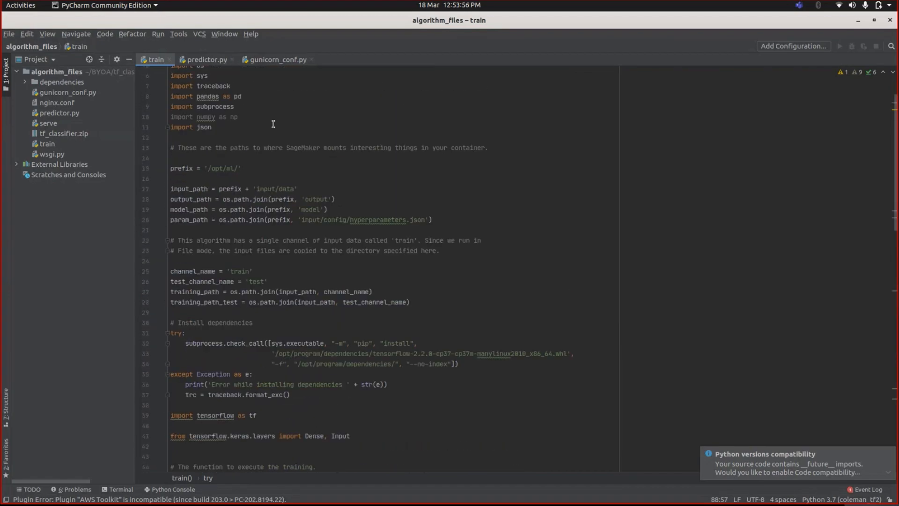
pyautogui.scroll(2, 232, 212)
pyautogui.scroll(-2, 261, 327)
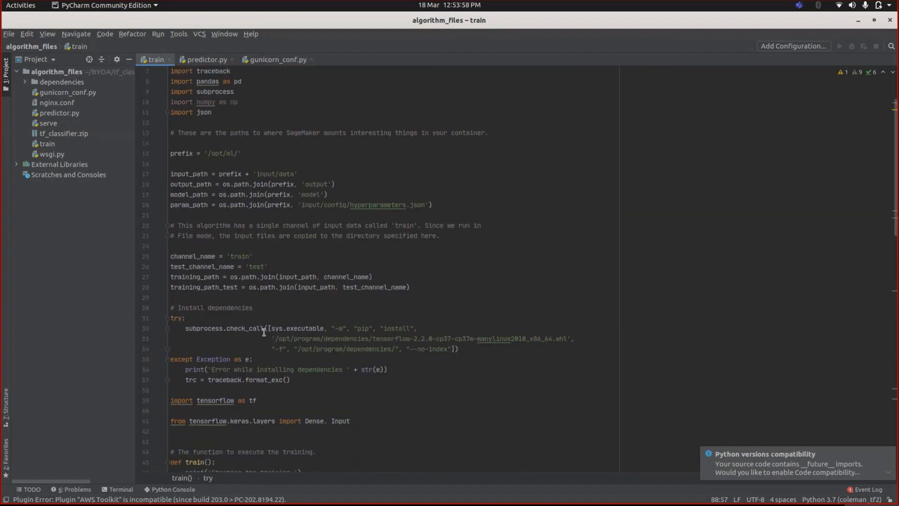
pyautogui.scroll(1, 187, 116)
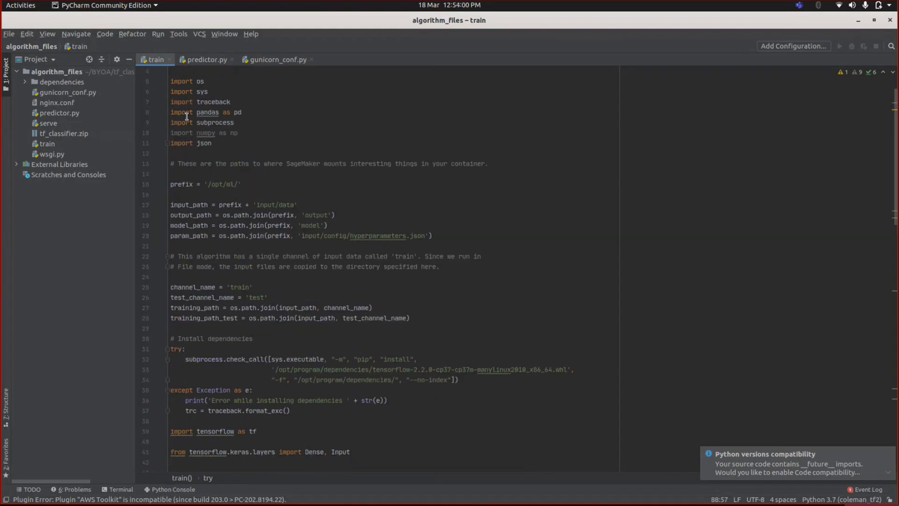
pyautogui.scroll(-4, 212, 229)
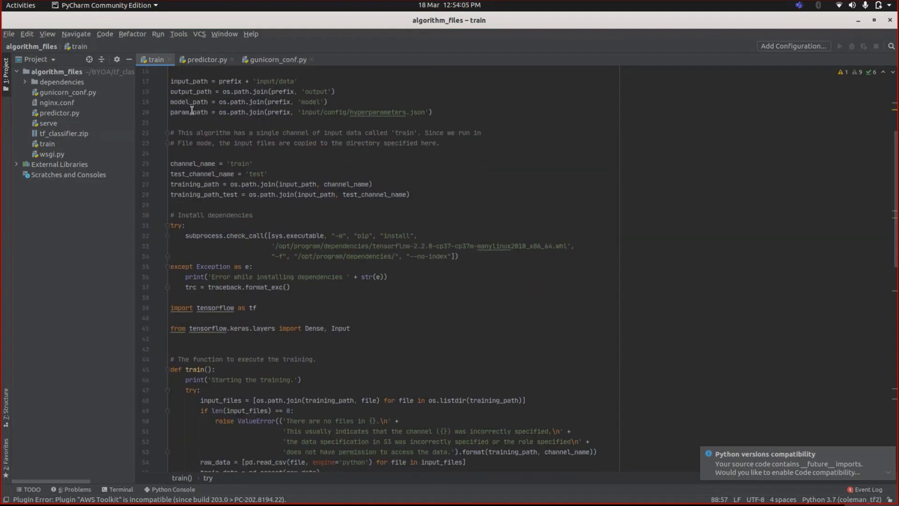
pyautogui.scroll(-4, 251, 313)
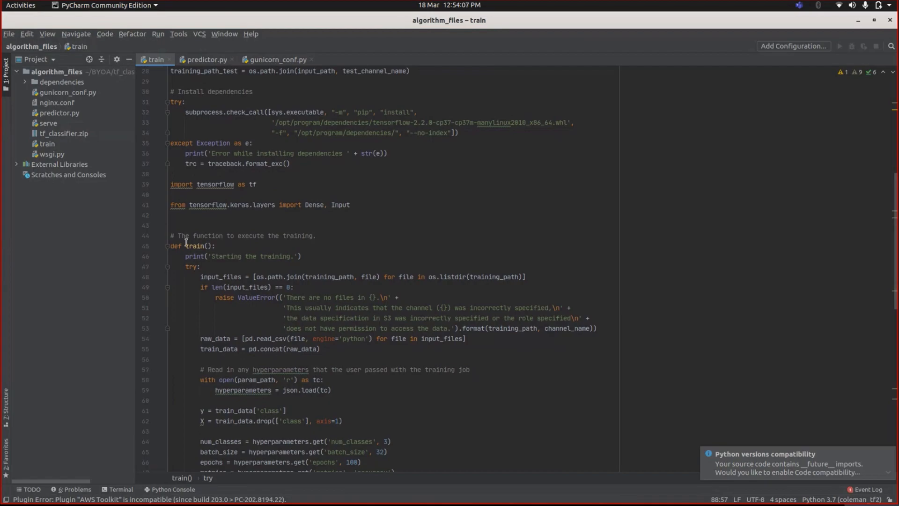
pyautogui.scroll(-2, 233, 244)
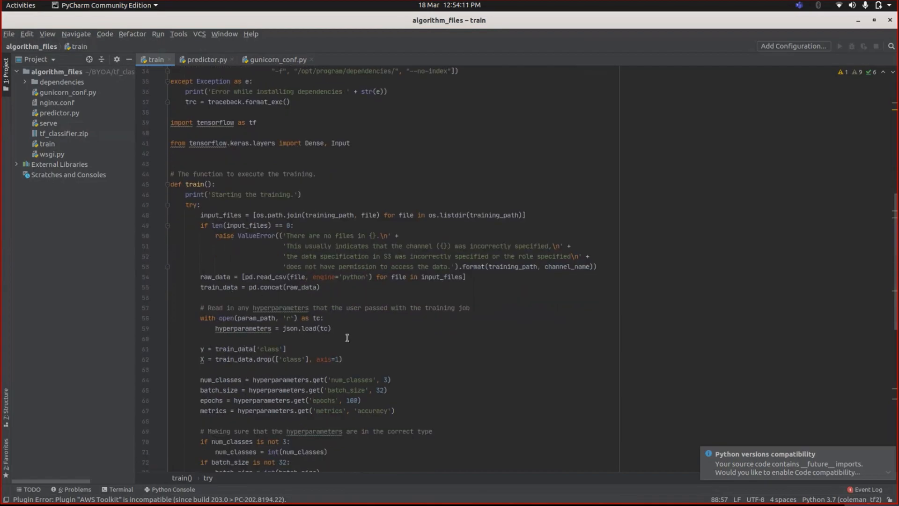
pyautogui.scroll(-5, 268, 287)
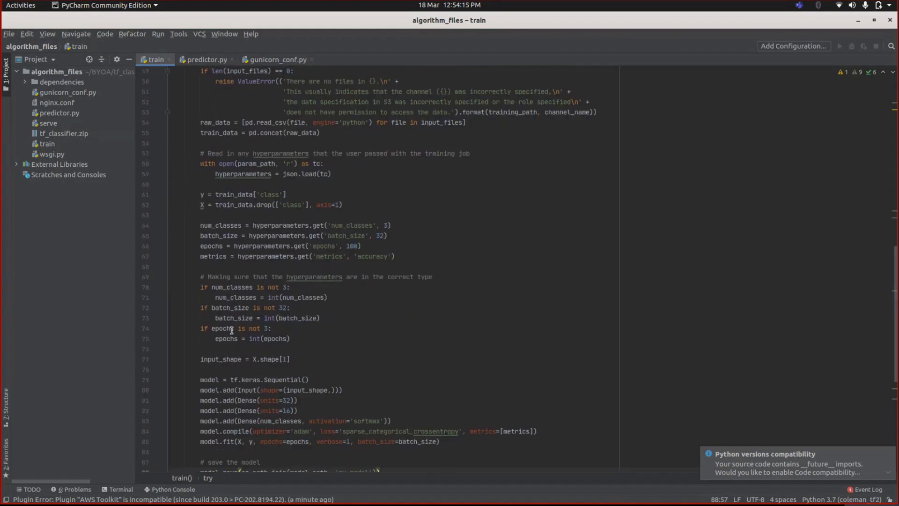
pyautogui.scroll(-3, 232, 330)
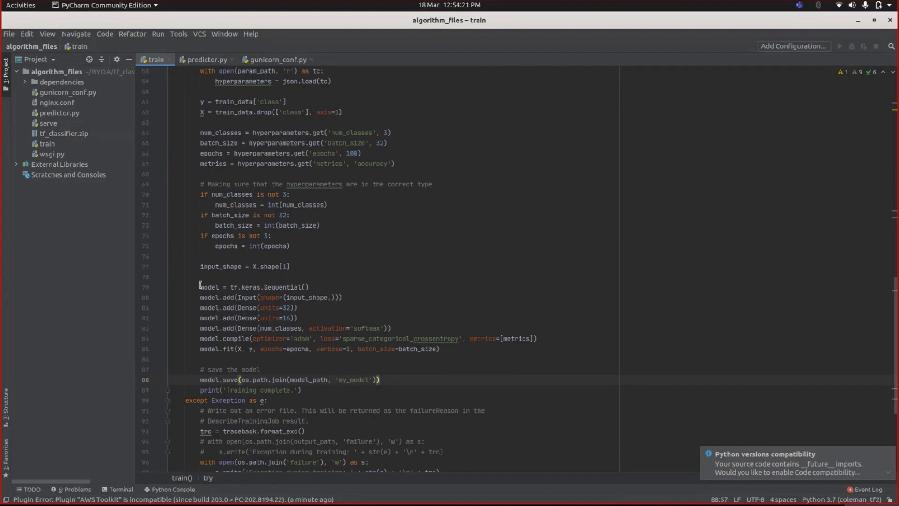
pyautogui.moveTo(200, 286); pyautogui.dragTo(443, 350)
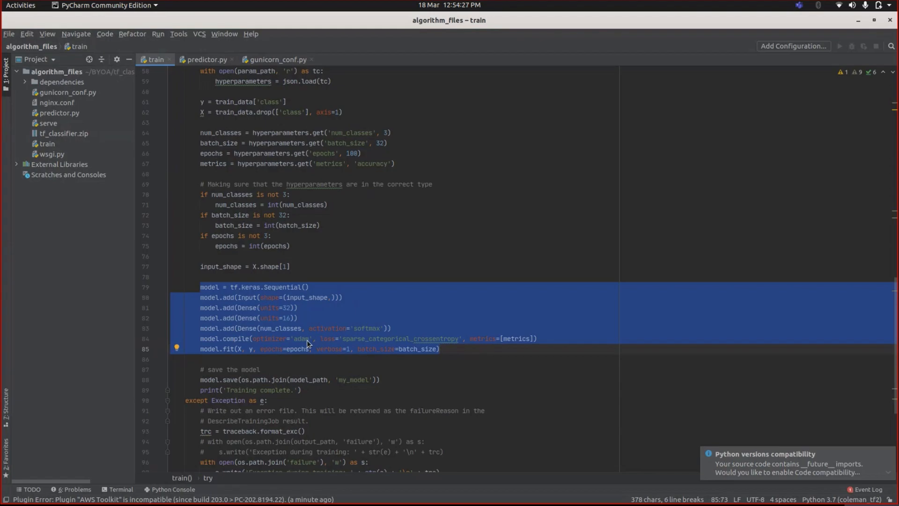
pyautogui.scroll(-1, 308, 341)
pyautogui.click(253, 329)
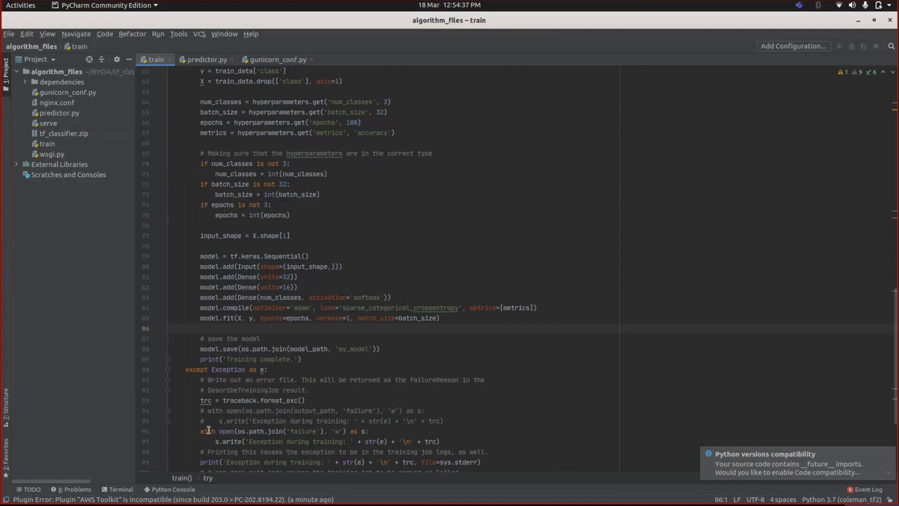
# Open a terminal in the tf_classifier folder
pyautogui.moveTo(47, 500)
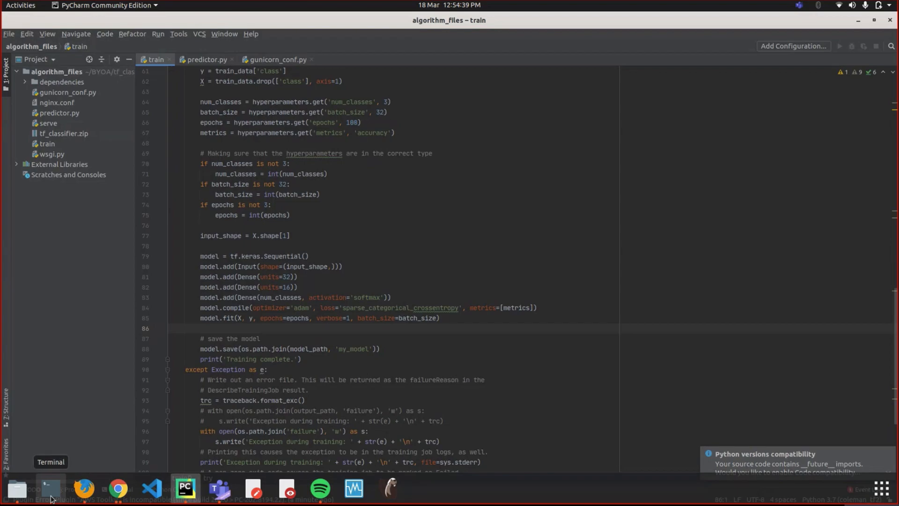
pyautogui.click(17, 490)
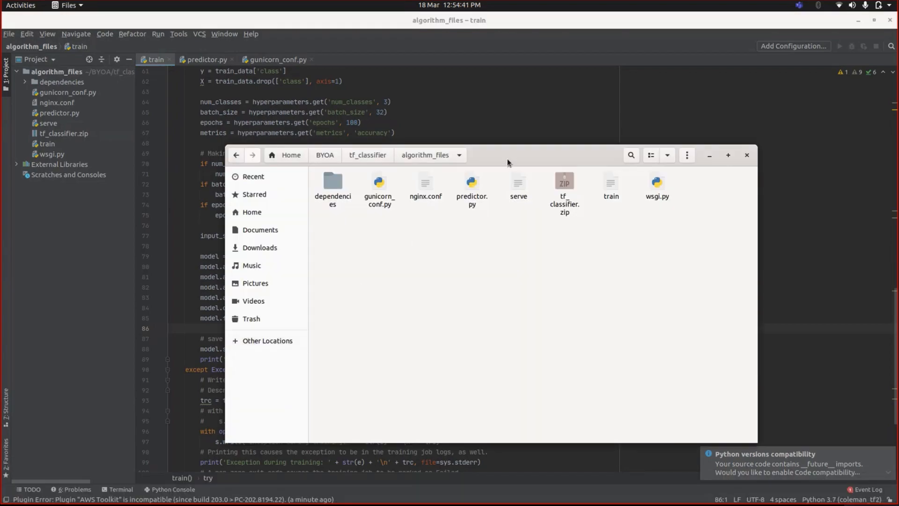
pyautogui.moveTo(508, 158); pyautogui.dragTo(516, 167)
pyautogui.click(385, 164)
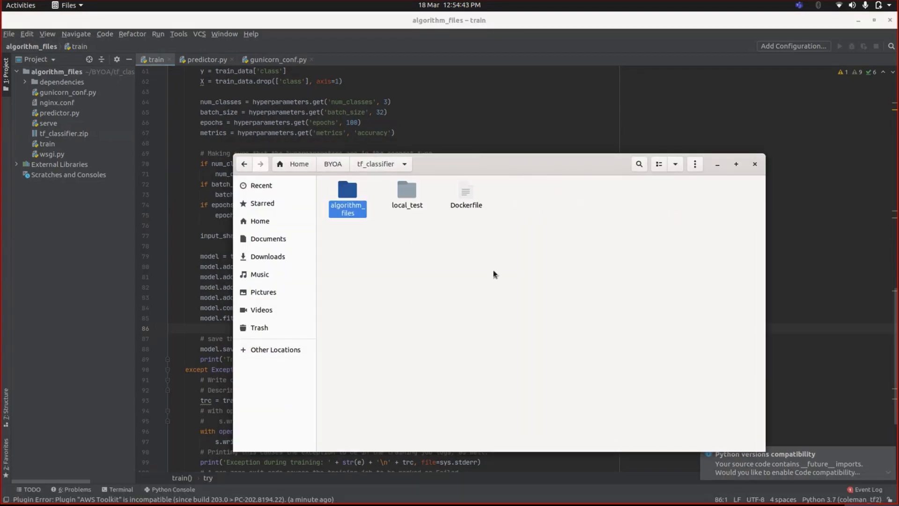
pyautogui.rightClick(452, 227)
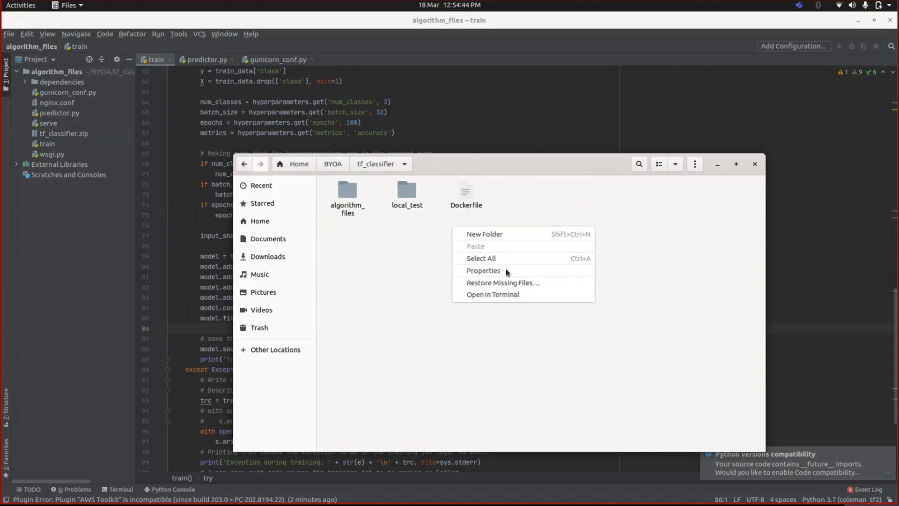
pyautogui.click(508, 294)
pyautogui.moveTo(220, 46); pyautogui.dragTo(487, 230)
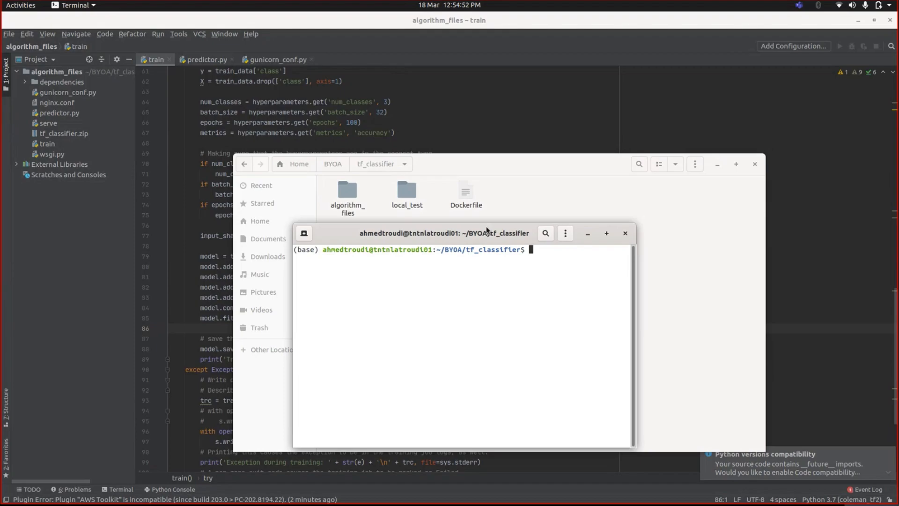
# Build the Docker image from the tf_classifier folder with the tag tf_classifier
pyautogui.write('sudo docker build -t')
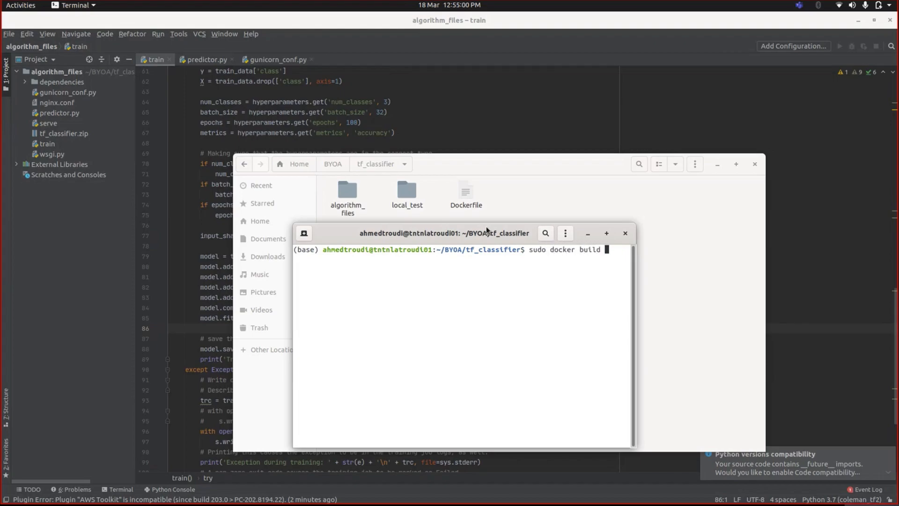
pyautogui.write(" 'tf_classifier' .")
pyautogui.press('Return')
pyautogui.press('Return')
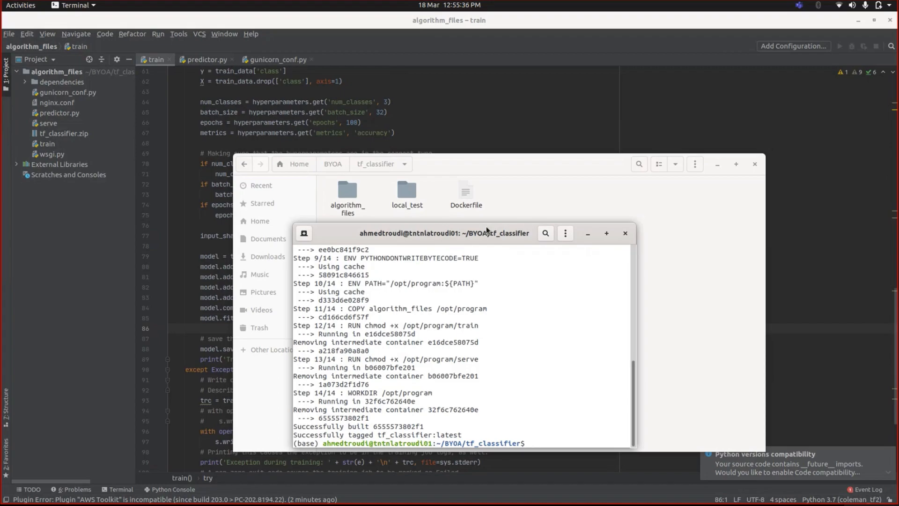
# Recall the earlier docker run command and change its mounted path to BYOA/tf_classifier/local_test/test_dir and its image to tf_classifier
pyautogui.hotkey('ctrl', 'r')
pyautogui.write('dock')
pyautogui.hotkey('ctrl', 'r')
pyautogui.press('Right')
pyautogui.press('Right')
pyautogui.press('Right')
pyautogui.press('Right')
pyautogui.press('Right')
pyautogui.press('Right')
pyautogui.press('Right')
pyautogui.press('Right')
pyautogui.press('Right')
pyautogui.press('Right')
pyautogui.press('Right')
pyautogui.press('Right')
pyautogui.press('Right')
pyautogui.press('Right')
pyautogui.press('Right')
pyautogui.press('Right')
pyautogui.press('Right')
pyautogui.press('Right')
pyautogui.press('Right')
pyautogui.press('Right')
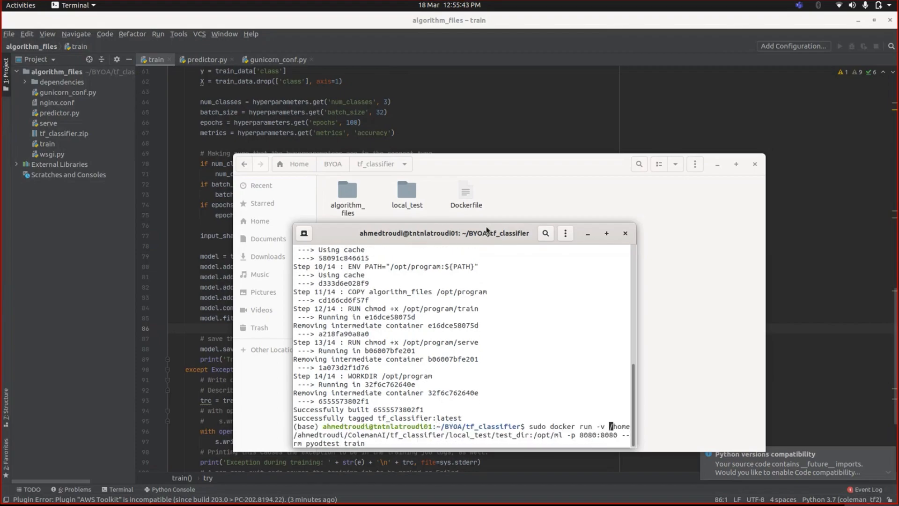
pyautogui.press('Right')
pyautogui.press('Right')
pyautogui.press('Right')
pyautogui.press('Right')
pyautogui.press('BackSpace')
pyautogui.press('BackSpace')
pyautogui.press('BackSpace')
pyautogui.press('BackSpace')
pyautogui.press('BackSpace')
pyautogui.press('BackSpace')
pyautogui.press('BackSpace')
pyautogui.press('BackSpace')
pyautogui.press('BackSpace')
pyautogui.write('BYOA')
pyautogui.press('Right')
pyautogui.press('Right')
pyautogui.press('Right')
pyautogui.press('Right')
pyautogui.press('Right')
pyautogui.press('Right')
pyautogui.press('Right')
pyautogui.press('Right')
pyautogui.press('Right')
pyautogui.press('Right')
pyautogui.press('Right')
pyautogui.press('Right')
pyautogui.press('Right')
pyautogui.press('Right')
pyautogui.press('Right')
pyautogui.press('Right')
pyautogui.press('Right')
pyautogui.press('Right')
pyautogui.press('Right')
pyautogui.press('Right')
pyautogui.press('Right')
pyautogui.press('Right')
pyautogui.press('Right')
pyautogui.press('Right')
pyautogui.press('Right')
pyautogui.press('Right')
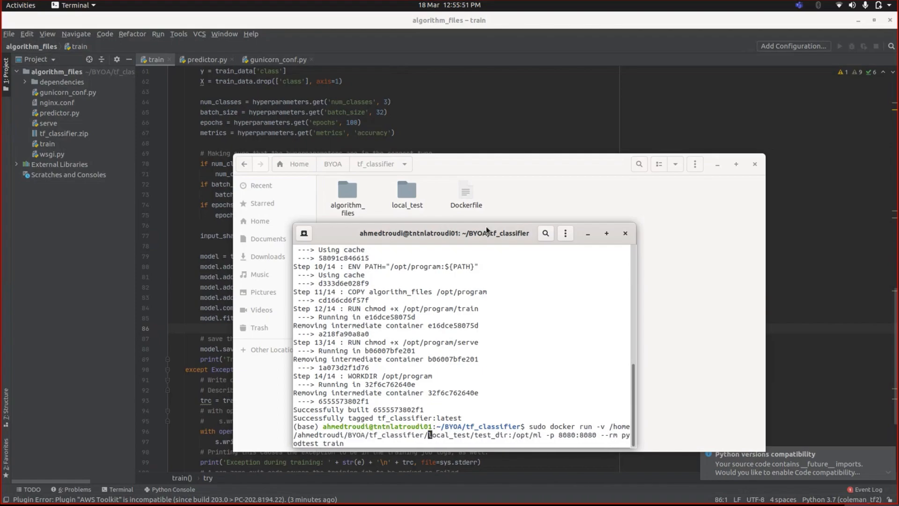
pyautogui.press('BackSpace')
pyautogui.press('BackSpace')
pyautogui.press('BackSpace')
pyautogui.press('BackSpace')
pyautogui.press('BackSpace')
pyautogui.press('BackSpace')
pyautogui.press('BackSpace')
pyautogui.press('BackSpace')
pyautogui.write('tf_classifier')
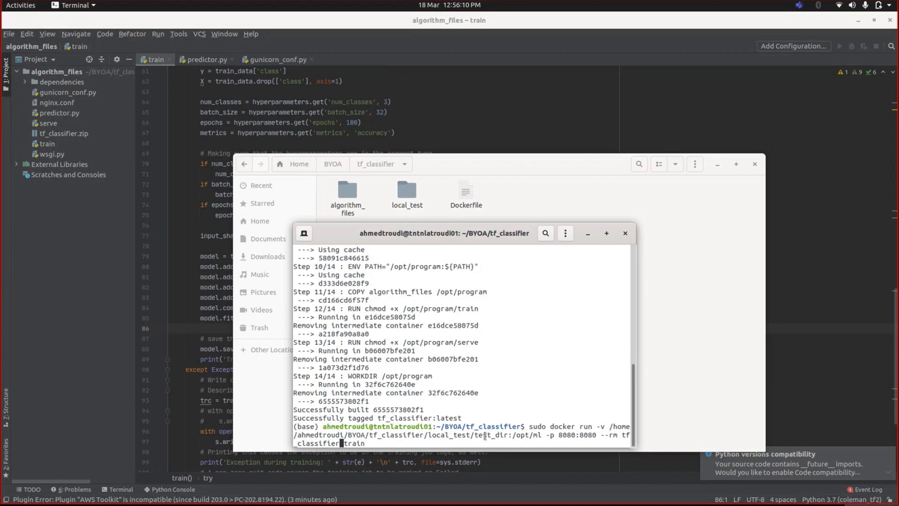
# Remove the 8080:8080 port mapping from the command and run the container's train entry point
pyautogui.moveTo(512, 436); pyautogui.dragTo(543, 436)
pyautogui.click(548, 436)
pyautogui.moveTo(558, 436); pyautogui.dragTo(601, 436)
pyautogui.click(600, 436)
pyautogui.press('Left')
pyautogui.press('Left')
pyautogui.press('Left')
pyautogui.press('Left')
pyautogui.press('Left')
pyautogui.press('Left')
pyautogui.press('Left')
pyautogui.press('Left')
pyautogui.press('Left')
pyautogui.press('Left')
pyautogui.press('Left')
pyautogui.press('Left')
pyautogui.press('Left')
pyautogui.press('Left')
pyautogui.press('Left')
pyautogui.press('Left')
pyautogui.press('Left')
pyautogui.press('Left')
pyautogui.press('Left')
pyautogui.press('BackSpace')
pyautogui.press('BackSpace')
pyautogui.press('BackSpace')
pyautogui.press('BackSpace')
pyautogui.press('BackSpace')
pyautogui.press('BackSpace')
pyautogui.press('BackSpace')
pyautogui.press('BackSpace')
pyautogui.press('BackSpace')
pyautogui.press('BackSpace')
pyautogui.press('BackSpace')
pyautogui.press('BackSpace')
pyautogui.press('BackSpace')
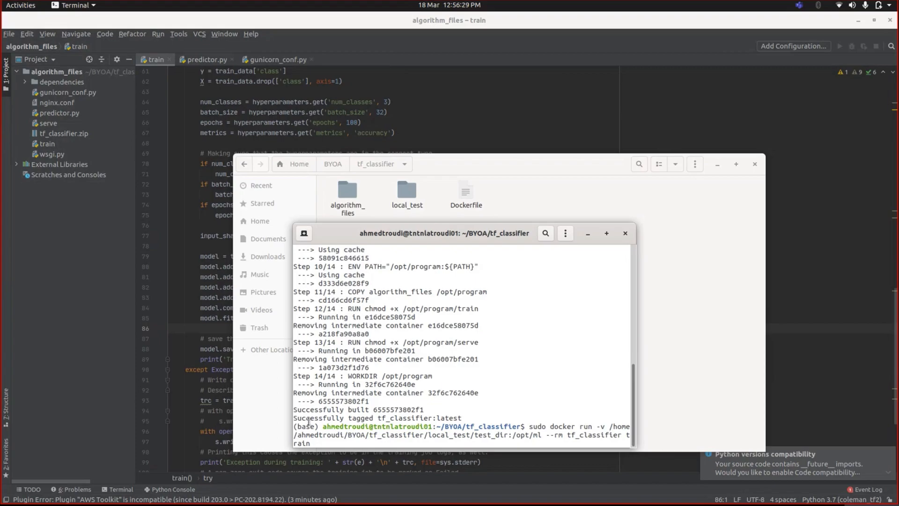
pyautogui.press('Return')
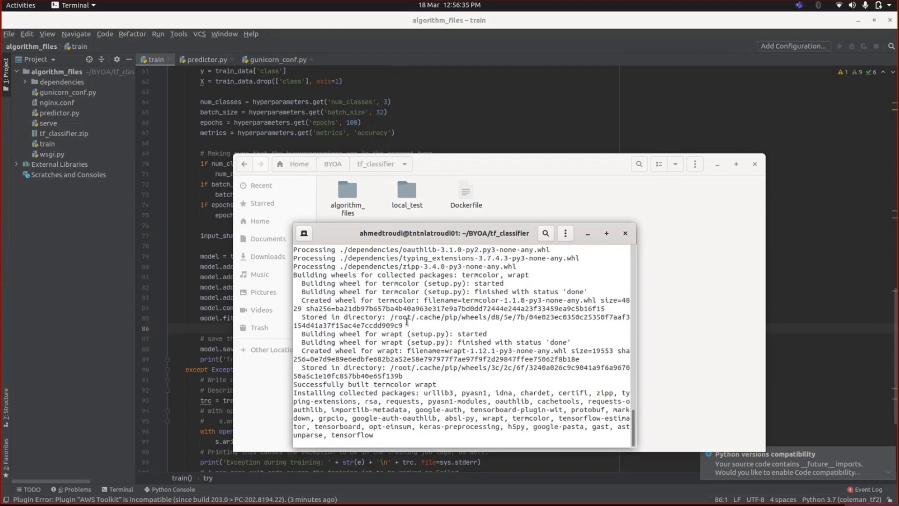
# Compare the dependency installation code in the train script with the on_starting hook in gunicorn_conf.py
pyautogui.moveTo(417, 240); pyautogui.dragTo(370, 180)
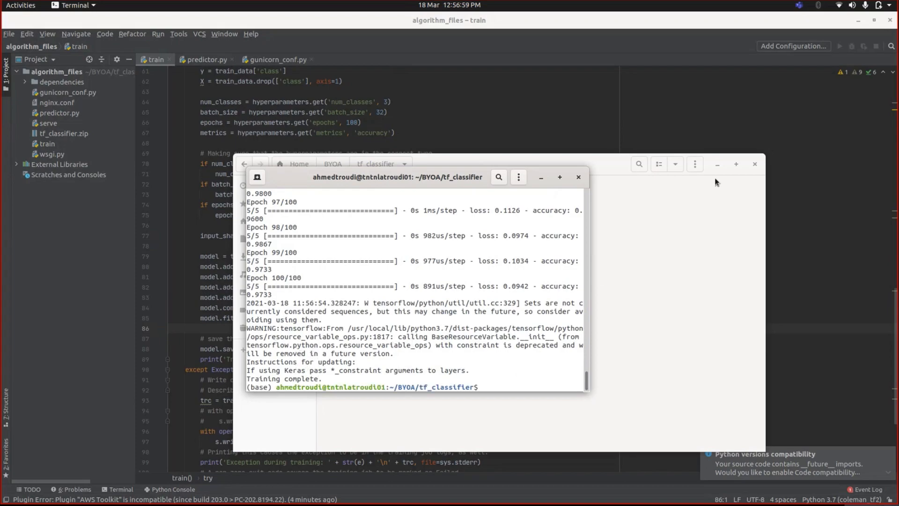
pyautogui.click(589, 127)
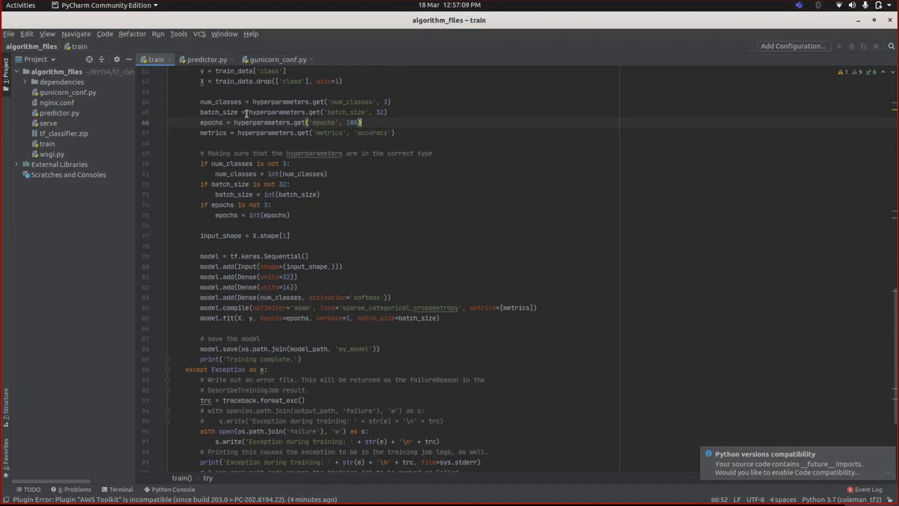
pyautogui.click(254, 60)
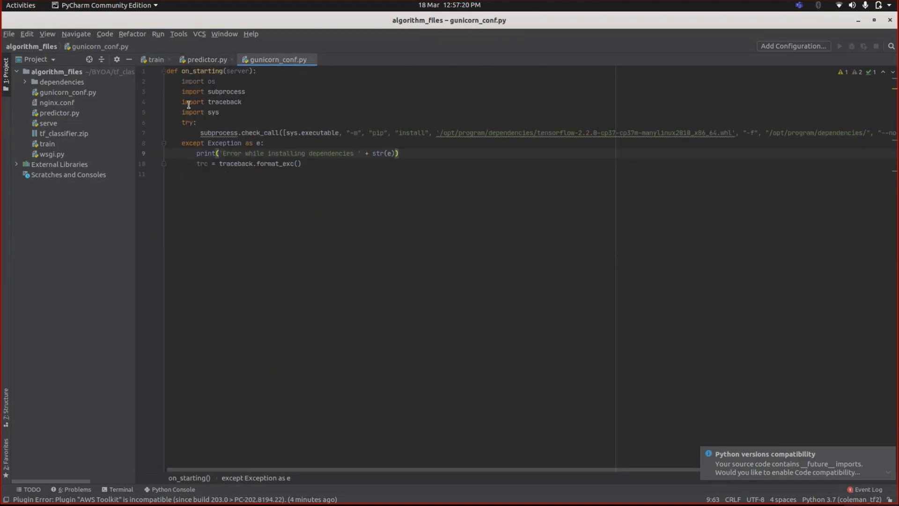
pyautogui.click(155, 60)
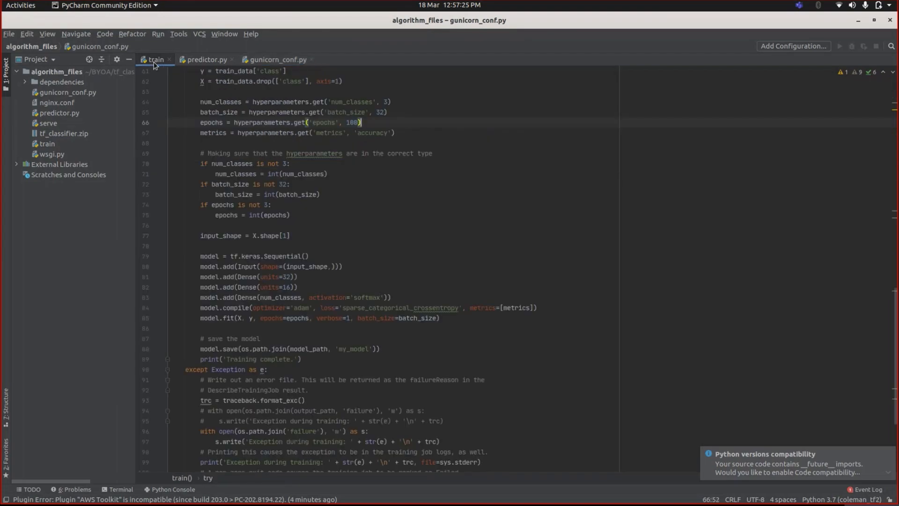
pyautogui.scroll(10, 216, 164)
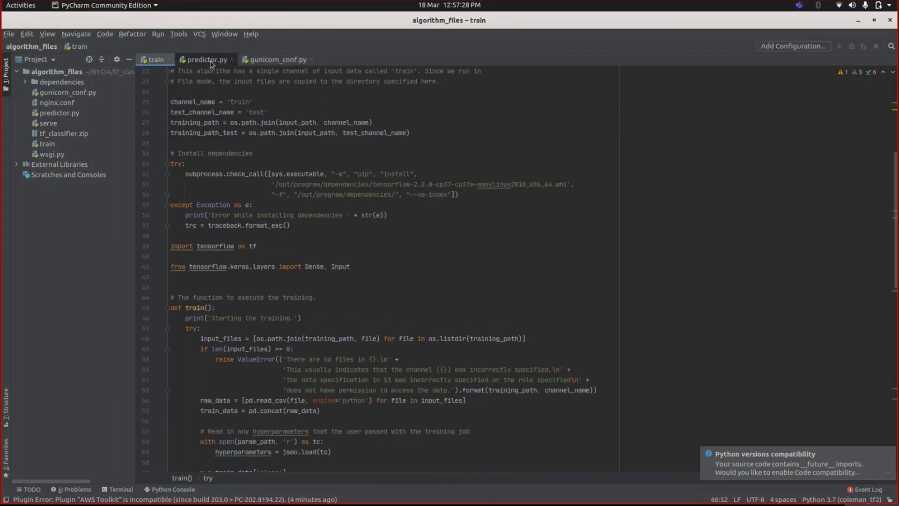
pyautogui.click(276, 60)
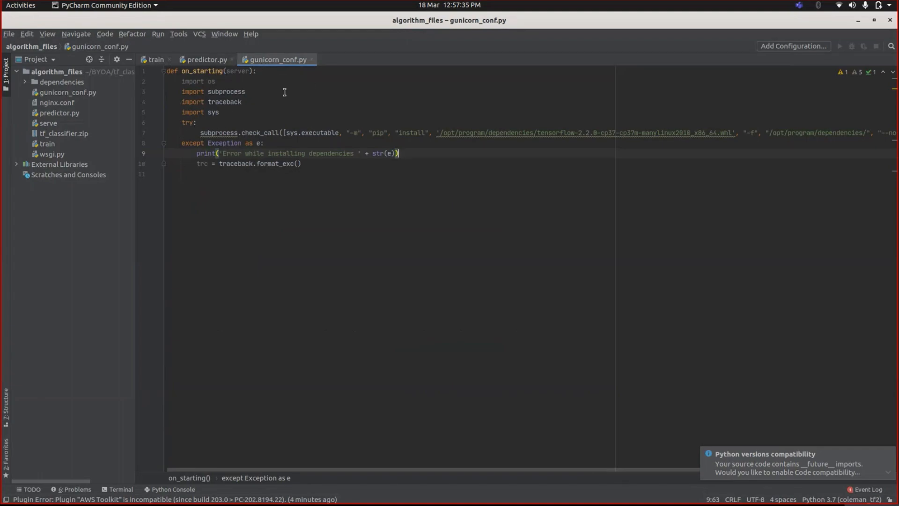
pyautogui.moveTo(205, 125); pyautogui.dragTo(388, 163)
pyautogui.click(383, 164)
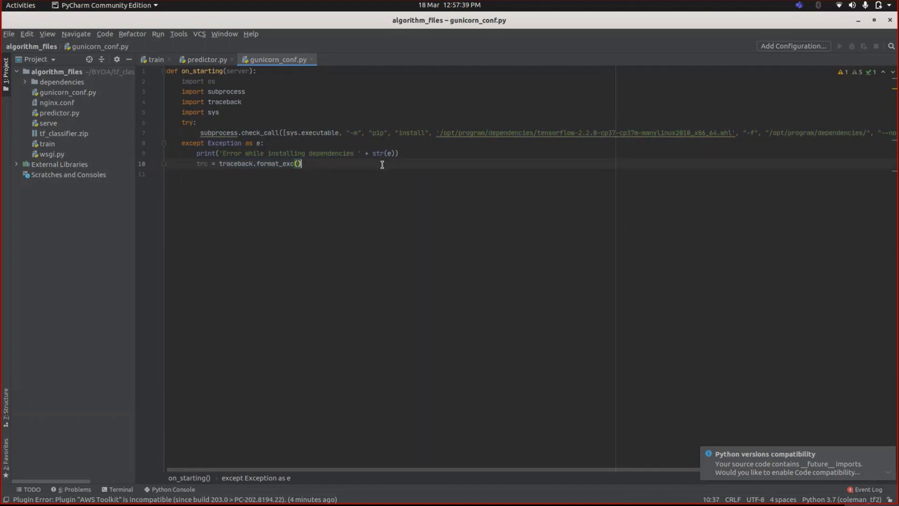
# Review the predictor's model loading from my_model and its predict function
pyautogui.click(206, 60)
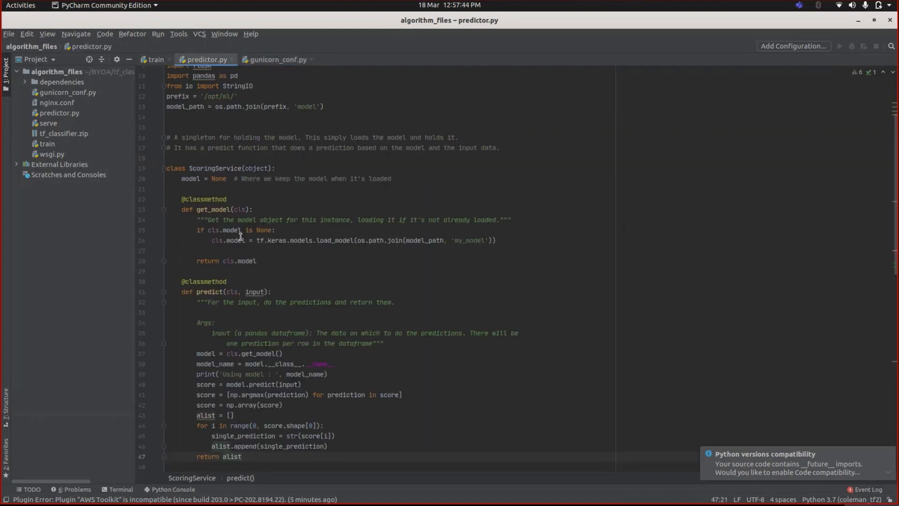
pyautogui.moveTo(243, 263)
pyautogui.scroll(-1, 253, 239)
pyautogui.scroll(1, 256, 226)
pyautogui.moveTo(209, 239); pyautogui.dragTo(500, 240)
pyautogui.click(500, 240)
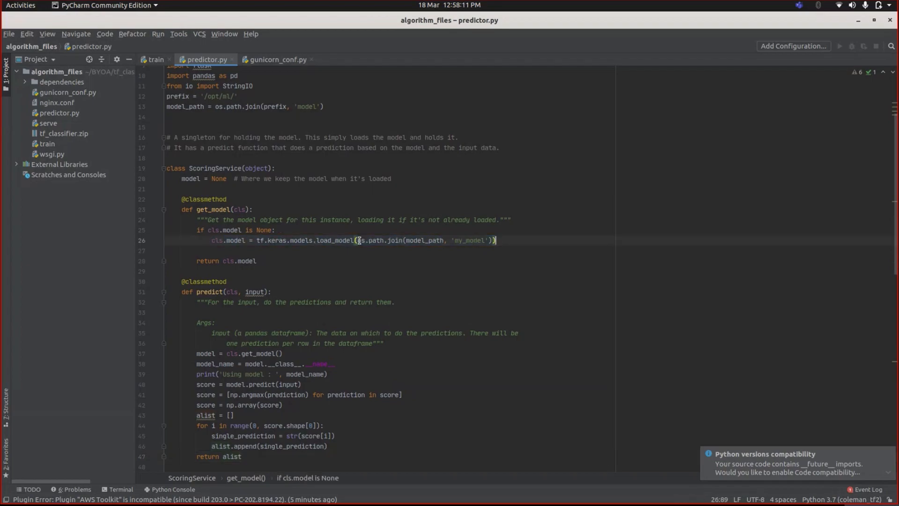
pyautogui.scroll(-1, 473, 265)
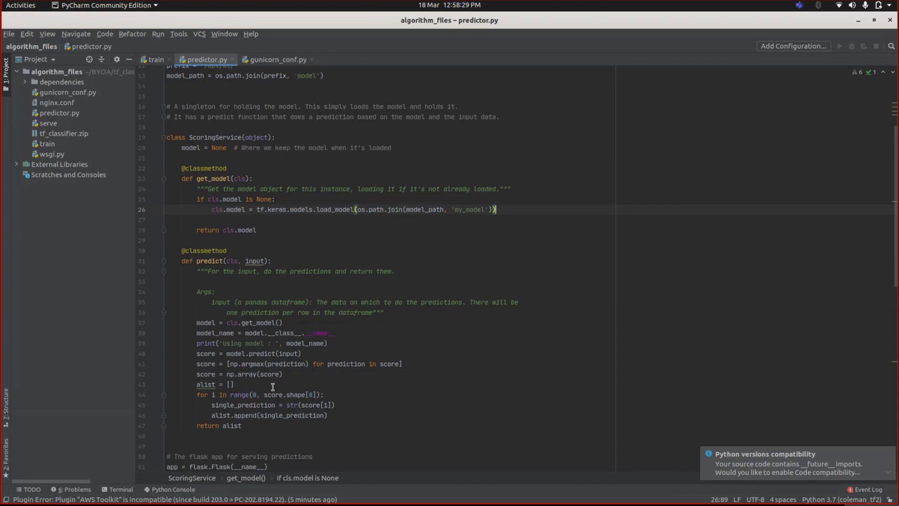
# Rerun the tf_classifier container with the serve entry point and port mapping 8080:8080
pyautogui.moveTo(94, 498)
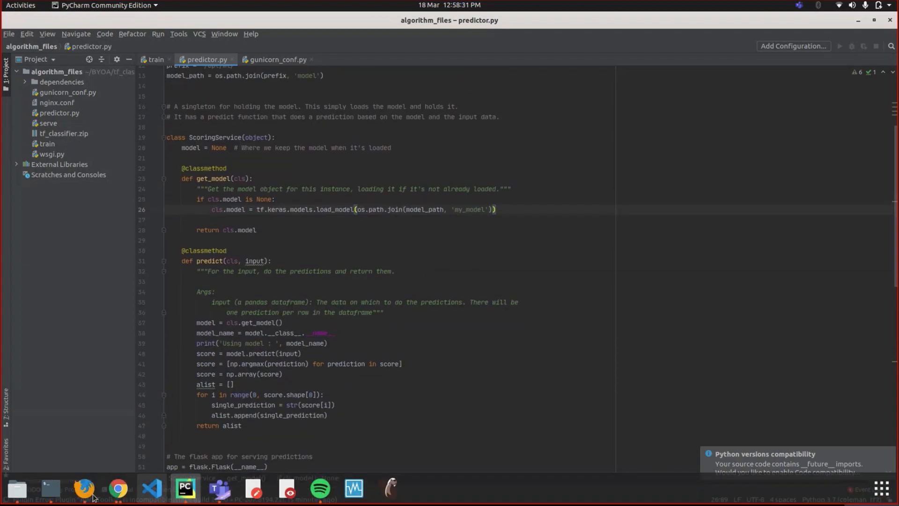
pyautogui.click(46, 489)
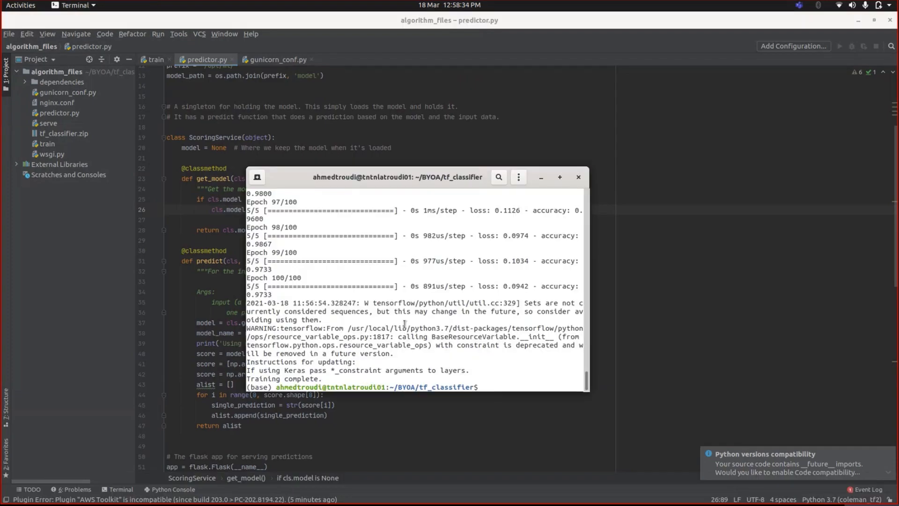
pyautogui.press('Up')
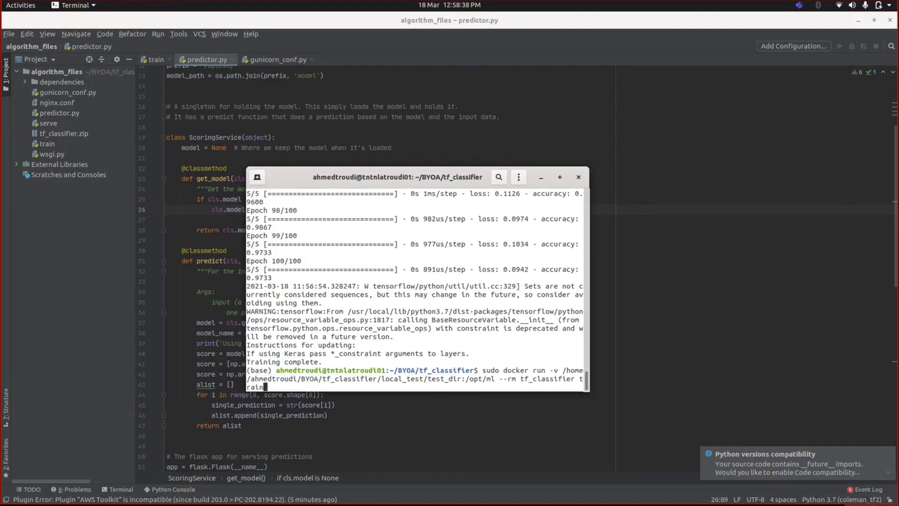
pyautogui.press('BackSpace')
pyautogui.press('BackSpace')
pyautogui.press('BackSpace')
pyautogui.press('BackSpace')
pyautogui.write('serve')
pyautogui.press('Left')
pyautogui.press('Left')
pyautogui.press('Left')
pyautogui.press('Left')
pyautogui.press('Left')
pyautogui.press('Left')
pyautogui.press('Left')
pyautogui.press('Left')
pyautogui.press('Left')
pyautogui.press('Left')
pyautogui.press('Left')
pyautogui.press('Left')
pyautogui.press('Left')
pyautogui.press('Left')
pyautogui.press('Left')
pyautogui.press('Left')
pyautogui.press('Left')
pyautogui.press('Left')
pyautogui.press('Left')
pyautogui.write('-p 8080:8080')
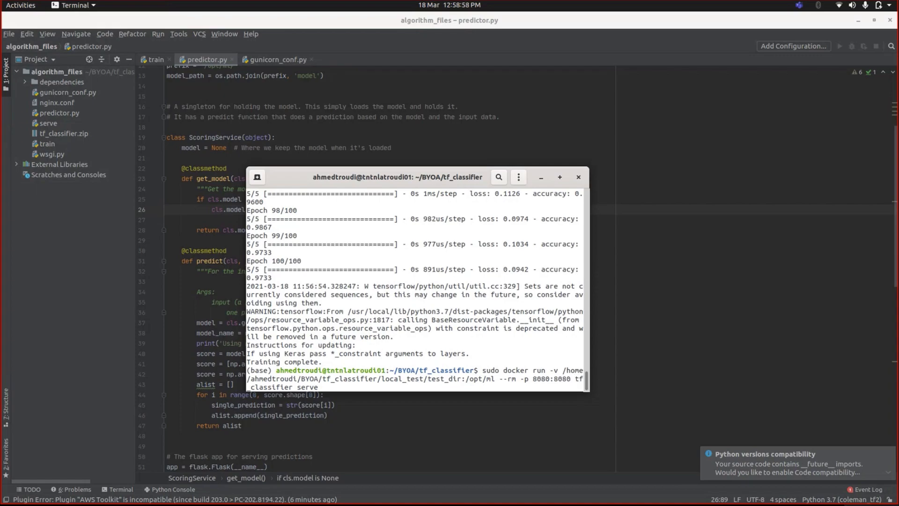
pyautogui.press('Return')
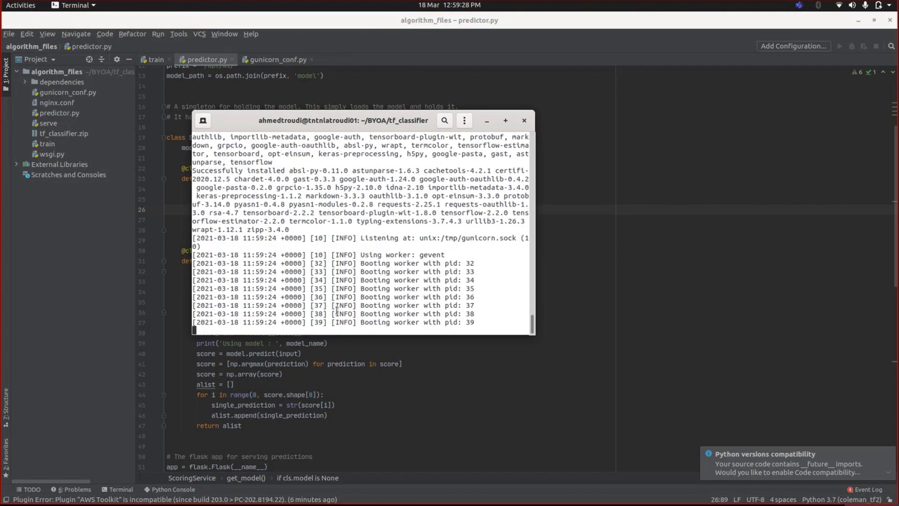
# Open iris_test.csv from the local_test folder to inspect the test data, then cancel the import
pyautogui.moveTo(18, 502)
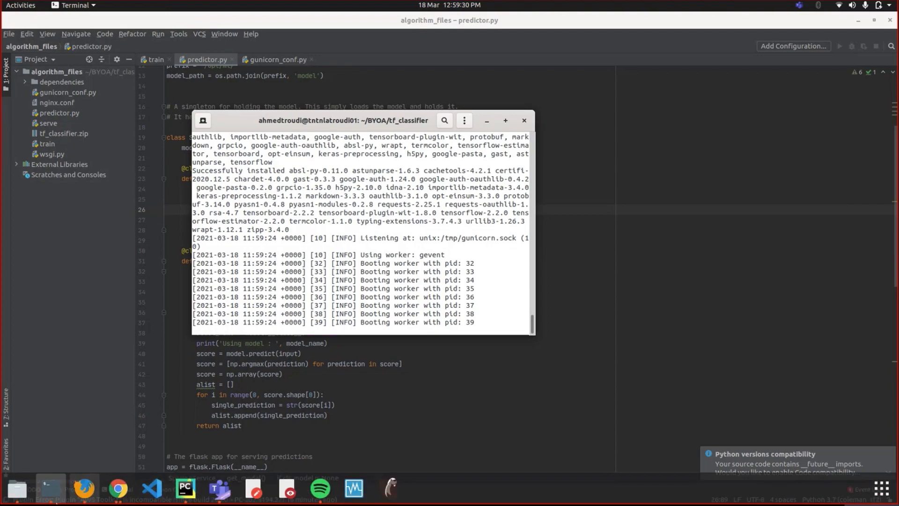
pyautogui.click(27, 497)
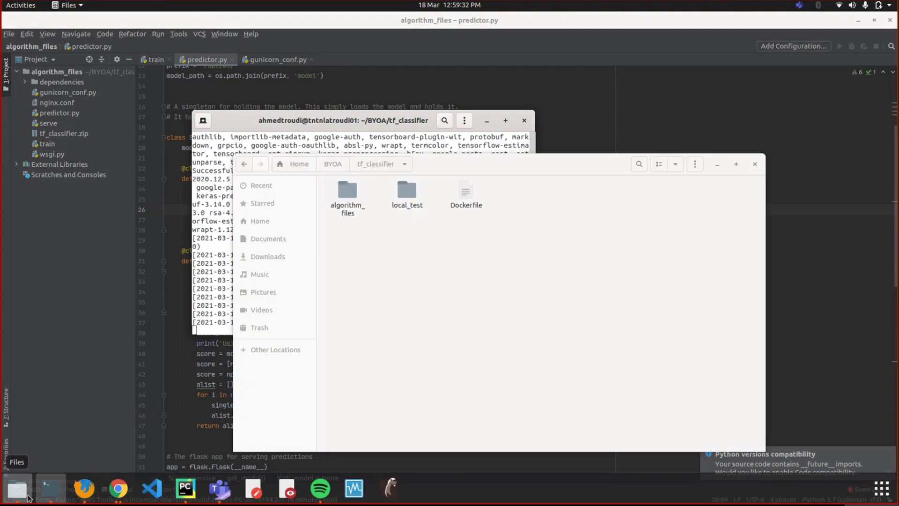
pyautogui.doubleClick(404, 196)
pyautogui.moveTo(516, 159); pyautogui.dragTo(605, 210)
pyautogui.moveTo(579, 175); pyautogui.dragTo(542, 188)
pyautogui.moveTo(542, 188); pyautogui.dragTo(549, 176)
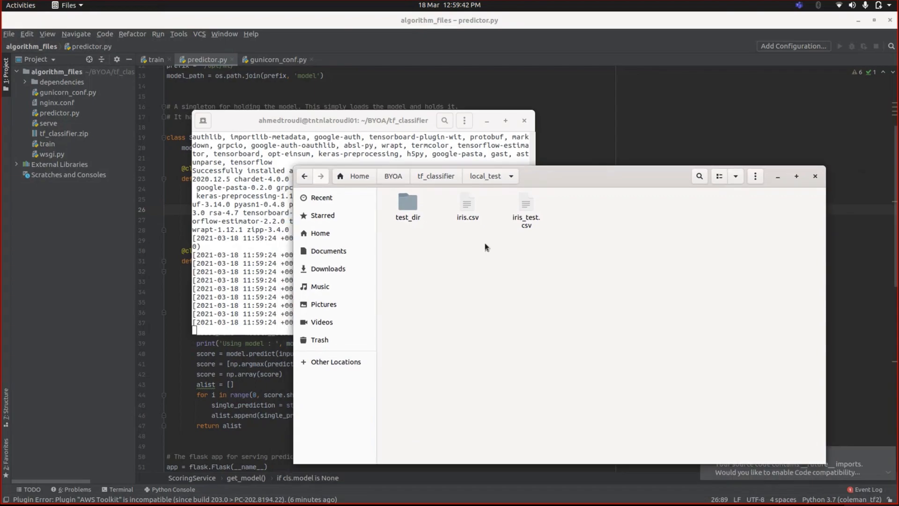
pyautogui.click(525, 220)
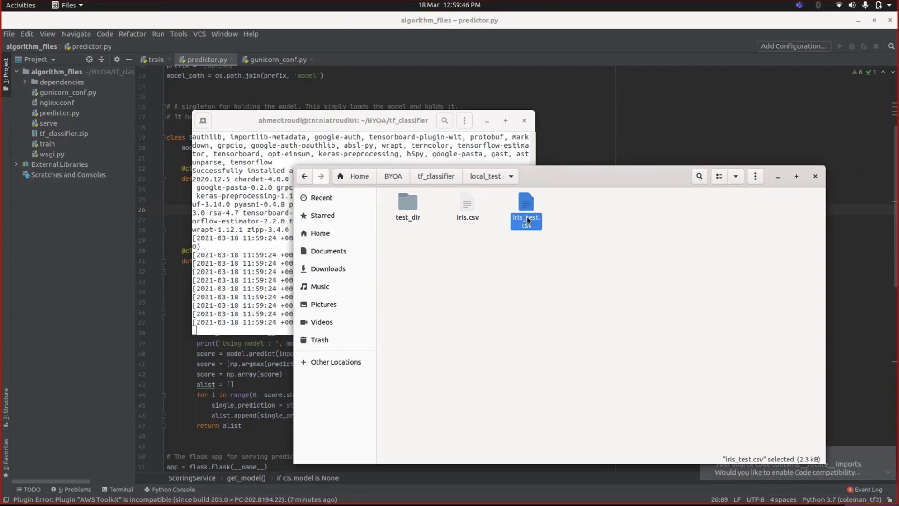
pyautogui.rightClick(526, 216)
pyautogui.click(555, 223)
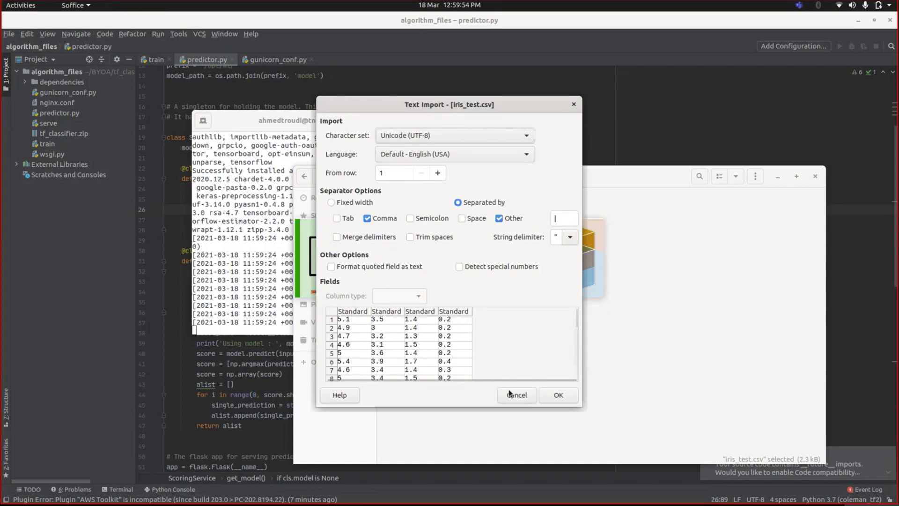
pyautogui.scroll(-1, 511, 353)
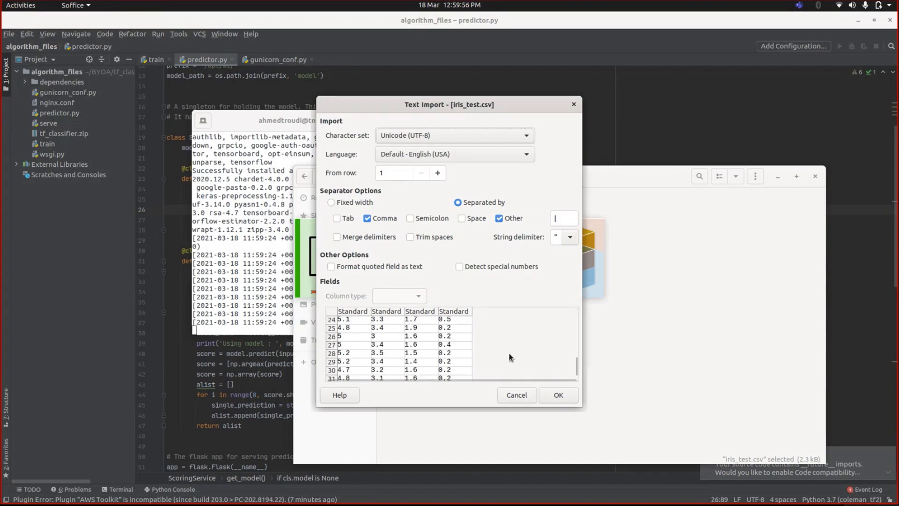
pyautogui.click(517, 395)
pyautogui.rightClick(512, 243)
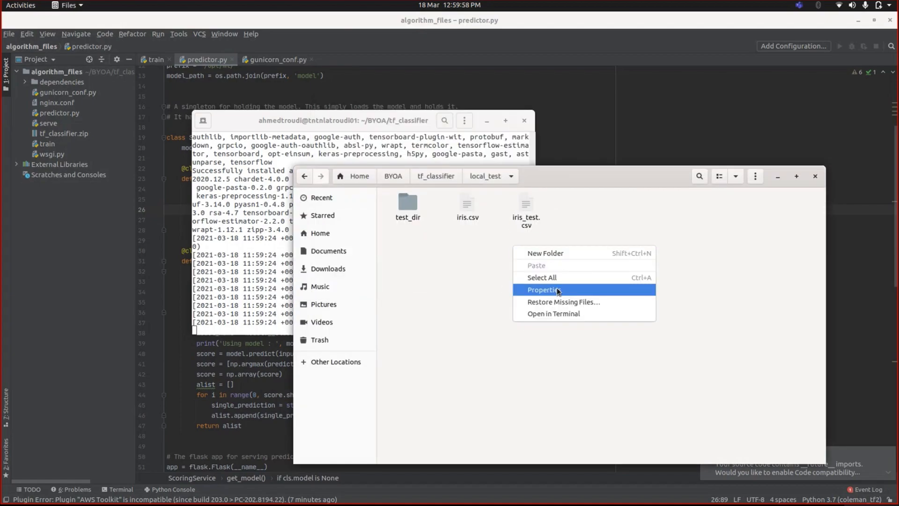
pyautogui.click(553, 313)
pyautogui.moveTo(225, 45); pyautogui.dragTo(721, 128)
pyautogui.moveTo(393, 119); pyautogui.dragTo(295, 121)
pyautogui.doubleClick(562, 129)
pyautogui.hotkey('ctrl', 'r')
pyautogui.write('curl')
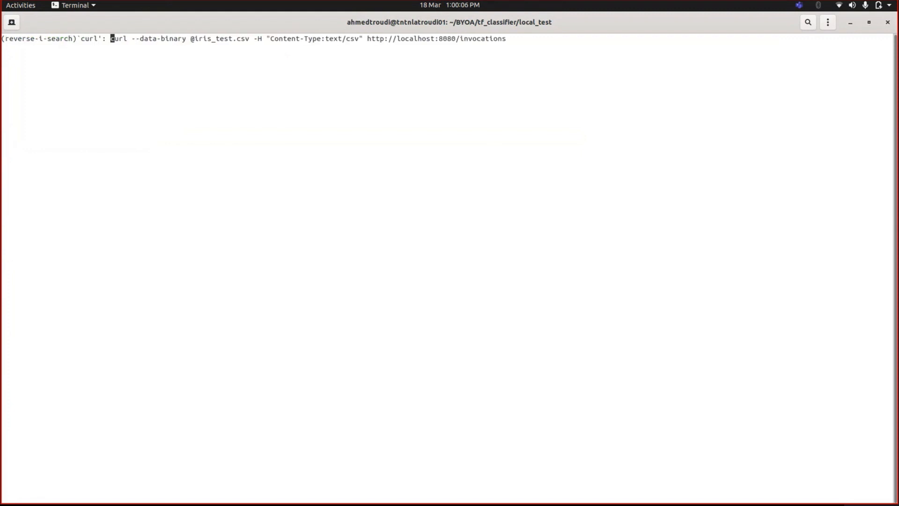
pyautogui.press('Right')
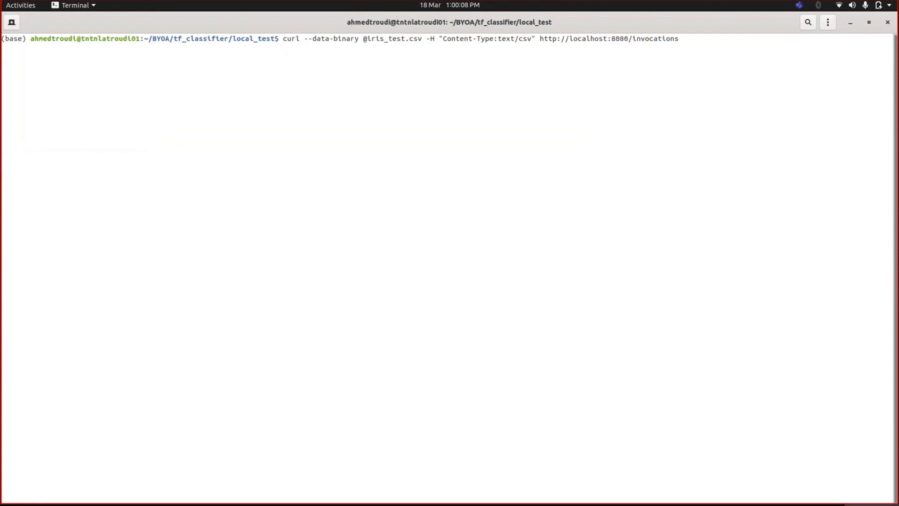
pyautogui.press('Right')
pyautogui.press('Right')
pyautogui.press('Right')
pyautogui.press('Right')
pyautogui.press('Right')
pyautogui.press('Right')
pyautogui.press('Right')
pyautogui.press('Right')
pyautogui.press('Right')
pyautogui.press('Right')
pyautogui.press('Right')
pyautogui.press('Right')
pyautogui.press('Right')
pyautogui.press('Right')
pyautogui.press('Right')
pyautogui.press('Right')
pyautogui.press('Right')
pyautogui.press('Return')
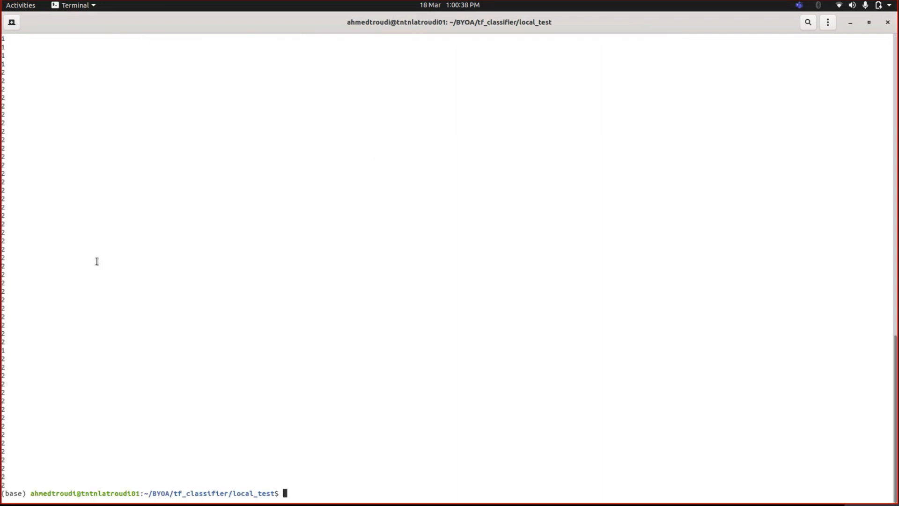
# Scroll through the returned class predictions
pyautogui.moveTo(4, 449); pyautogui.dragTo(4, 302)
pyautogui.click(87, 282)
pyautogui.scroll(-17, 90, 280)
# Open the algorithm_files folder of tf_classifier in the file manager
pyautogui.moveTo(216, 503)
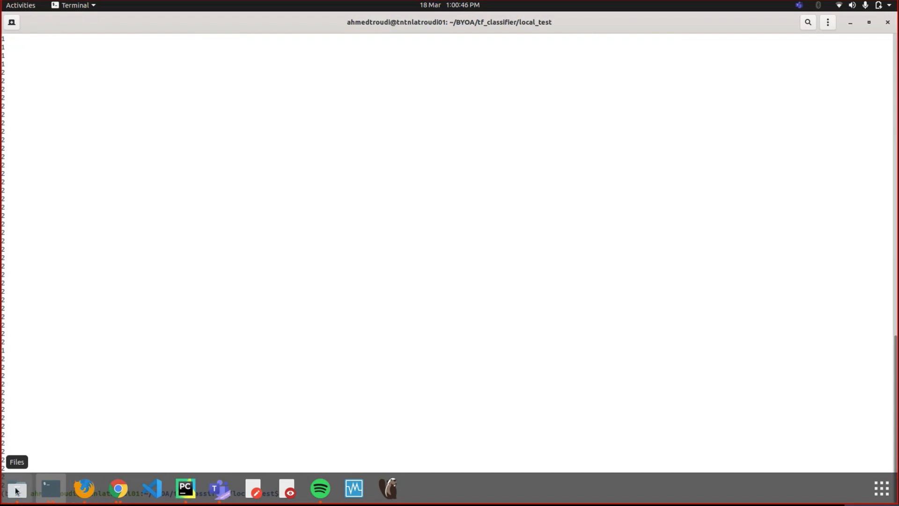
pyautogui.click(17, 489)
pyautogui.click(442, 177)
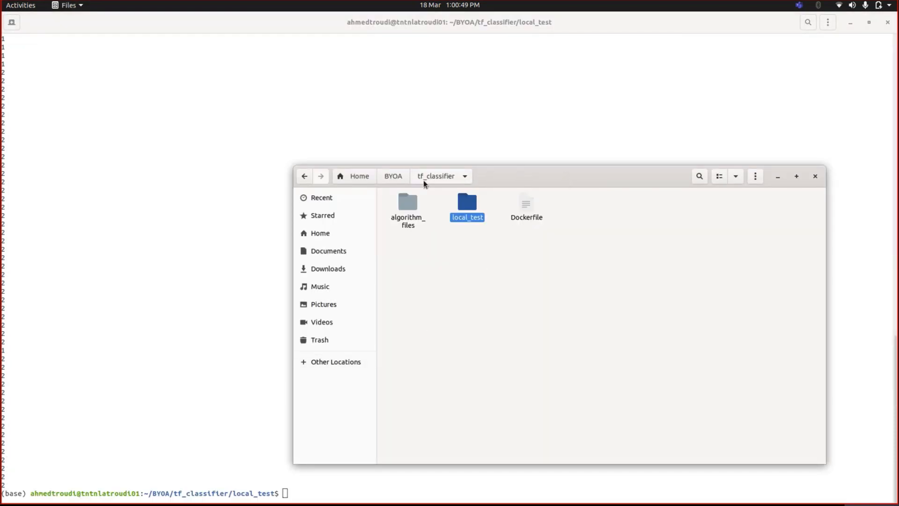
pyautogui.doubleClick(403, 219)
pyautogui.moveTo(571, 178); pyautogui.dragTo(479, 147)
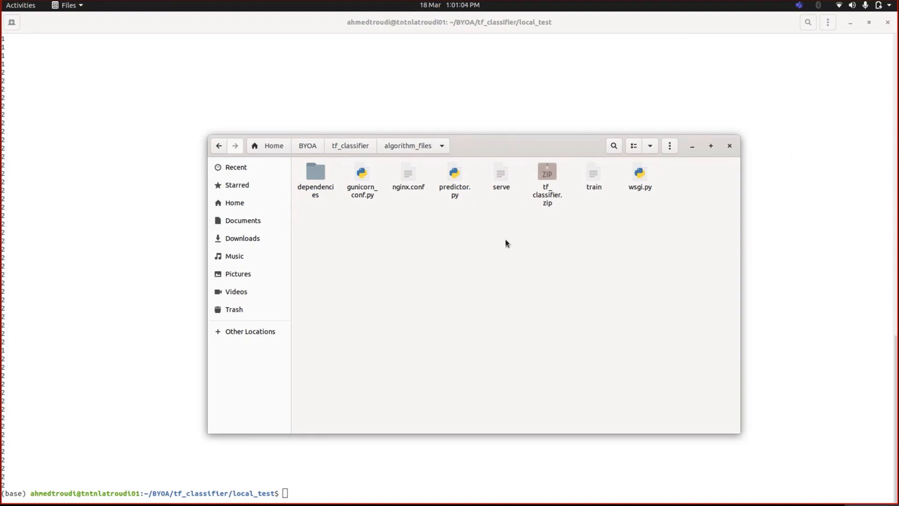
# Open tf_classifier.zip in Archive Manager to review the packaged files, and close it
pyautogui.rightClick(553, 192)
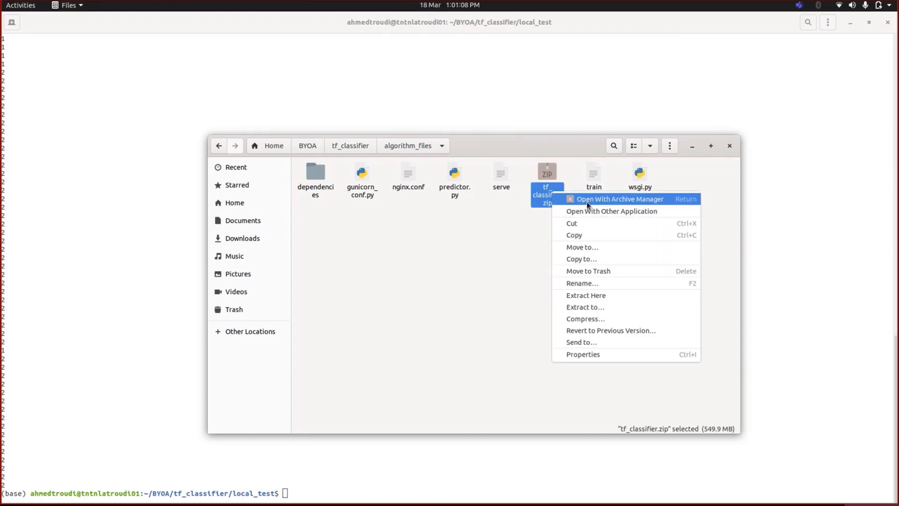
pyautogui.click(588, 205)
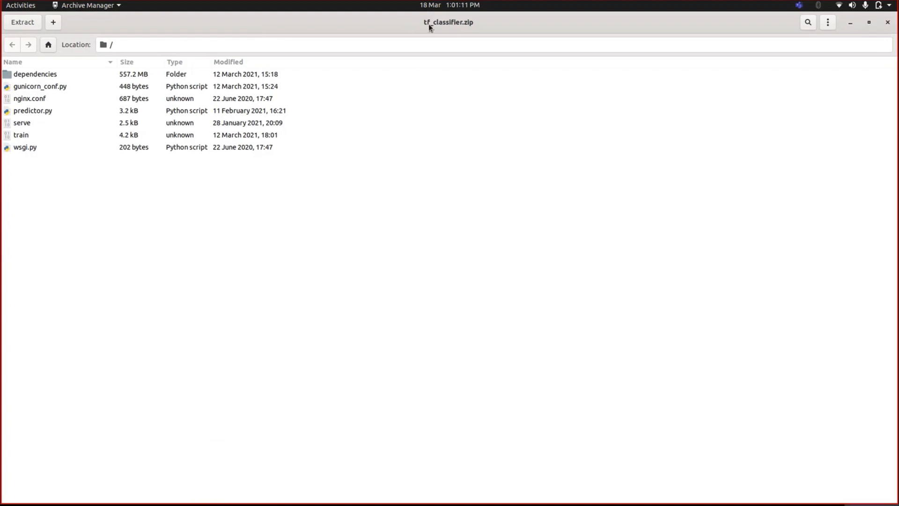
pyautogui.click(53, 78)
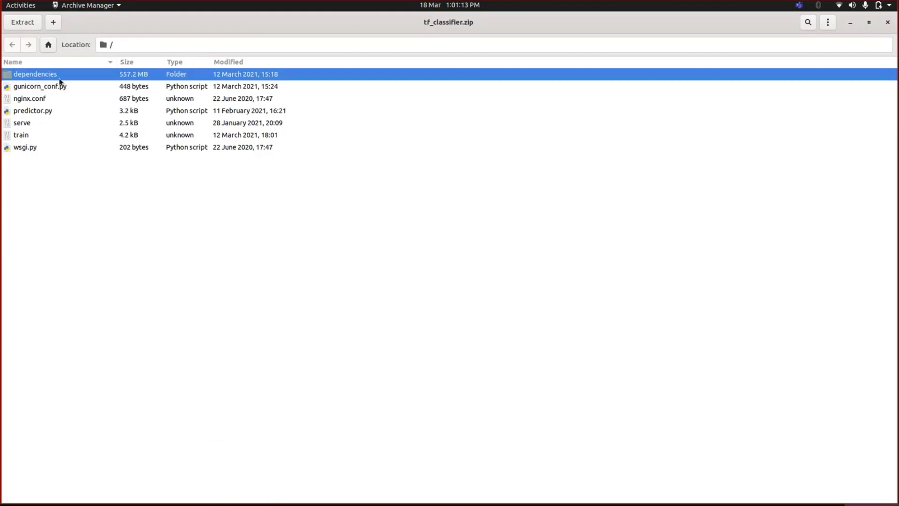
pyautogui.click(40, 89)
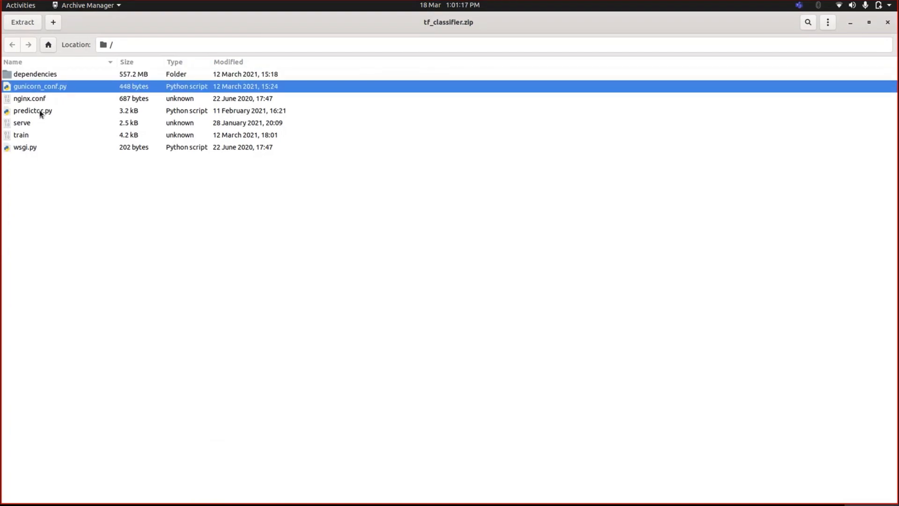
pyautogui.click(40, 113)
pyautogui.click(35, 137)
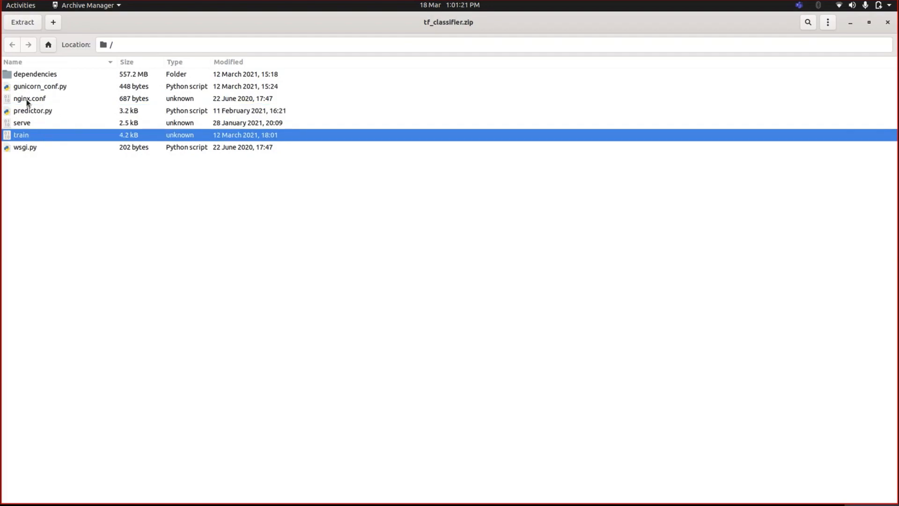
pyautogui.click(27, 102)
pyautogui.click(29, 126)
pyautogui.click(30, 149)
pyautogui.click(58, 171)
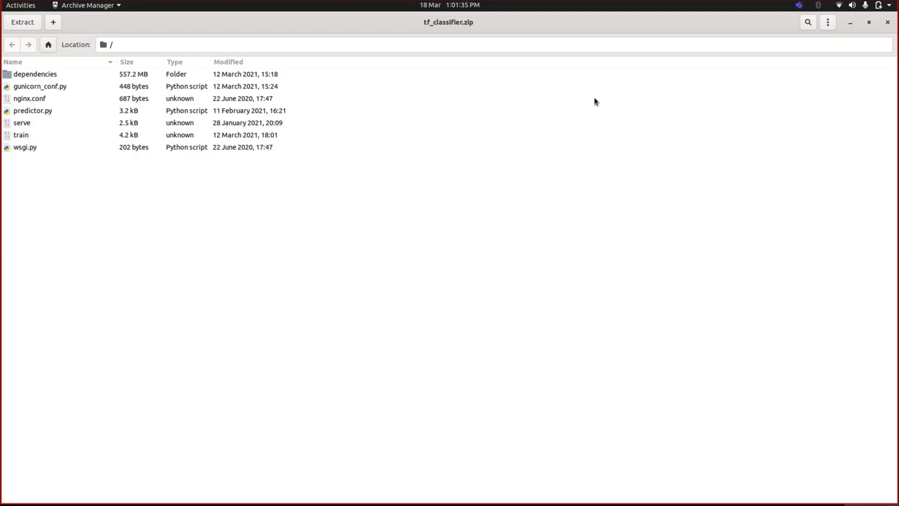
pyautogui.click(886, 22)
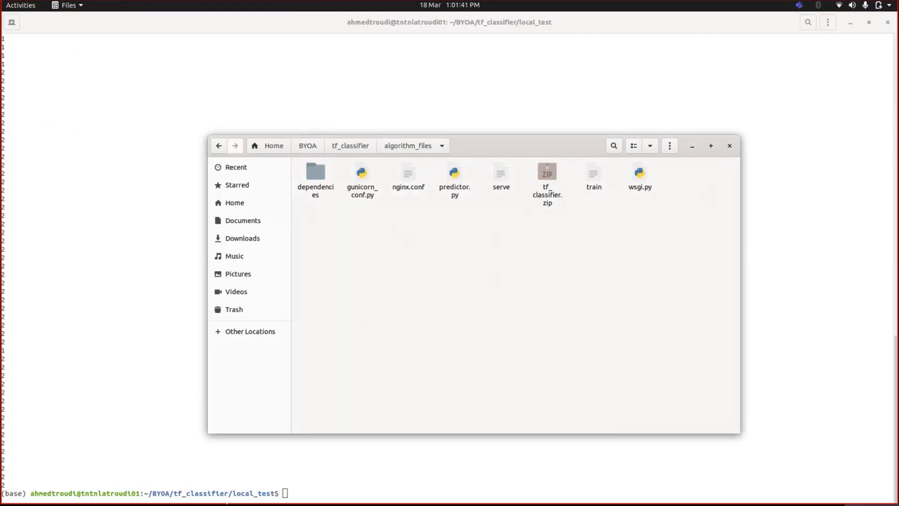
# In the new custom algorithm form in Chrome, upload tf_classifier.zip as the code file and hyperparameters.csv as the hyperparameter definition file
pyautogui.click(122, 491)
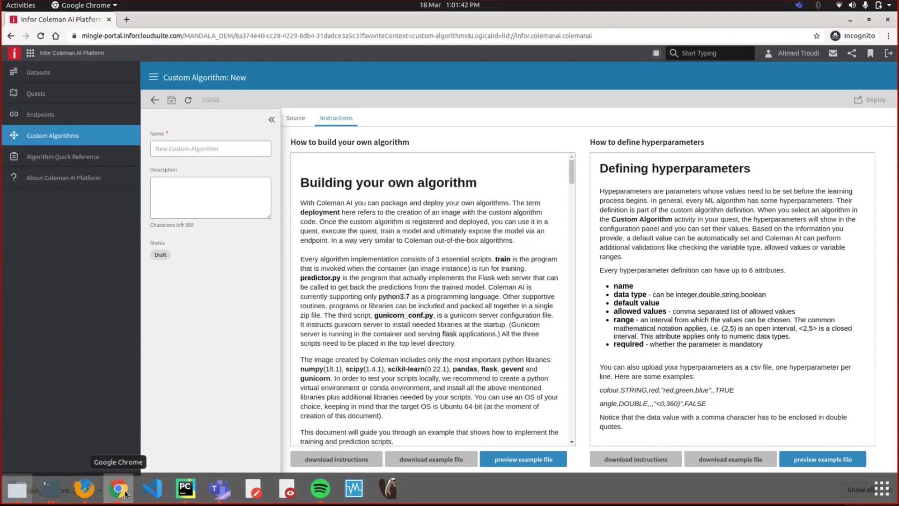
pyautogui.scroll(-2, 421, 300)
pyautogui.scroll(2, 422, 300)
pyautogui.click(301, 117)
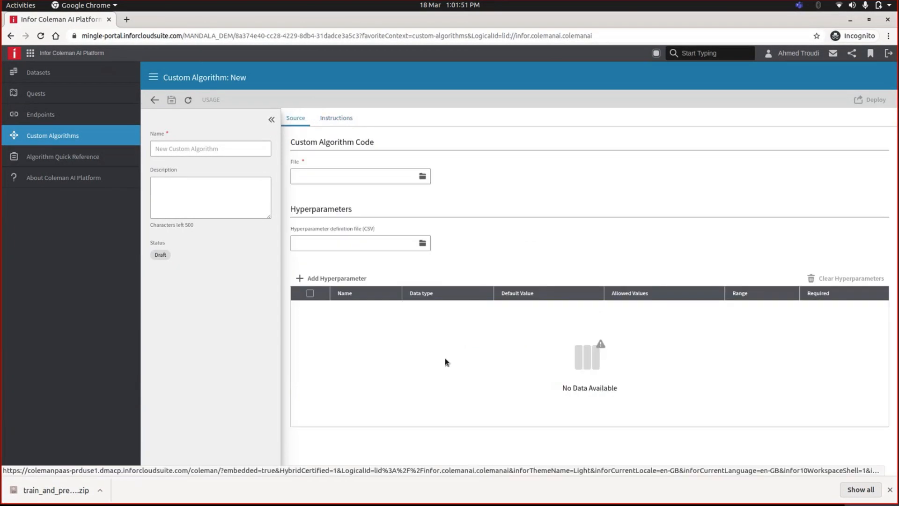
pyautogui.click(423, 177)
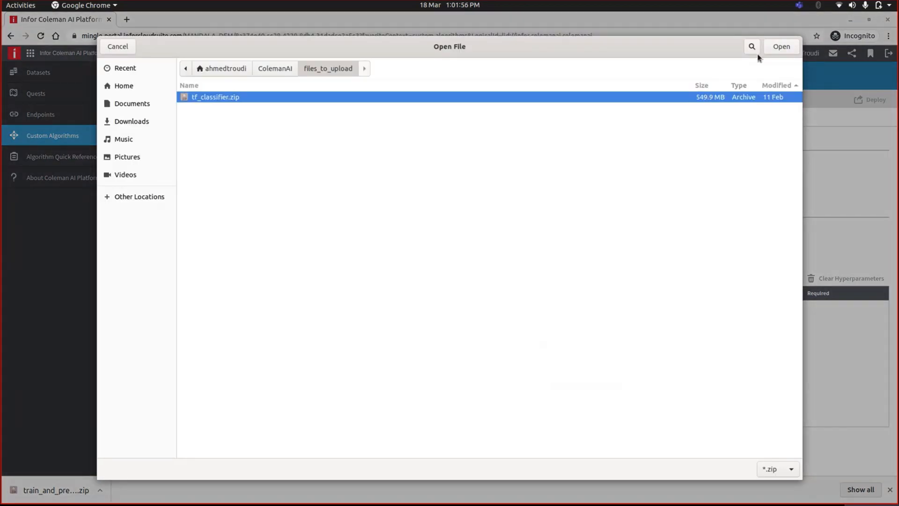
pyautogui.click(779, 47)
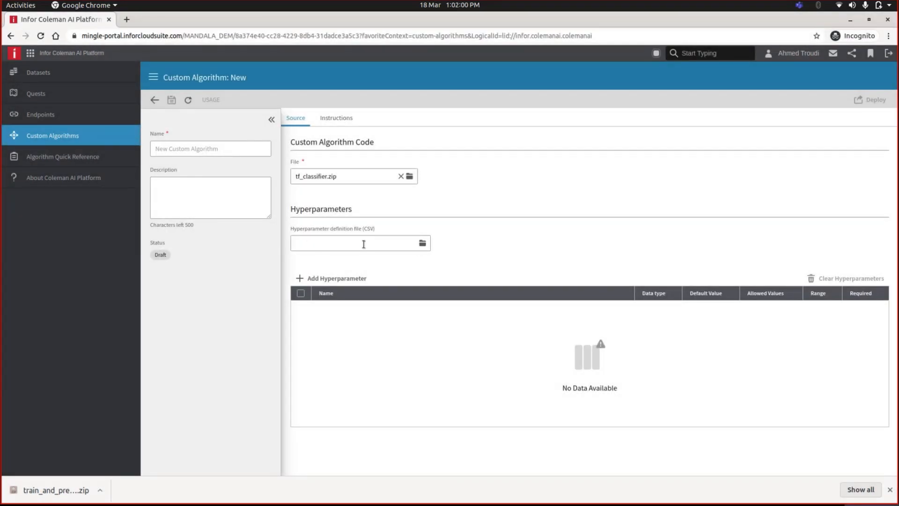
pyautogui.click(423, 244)
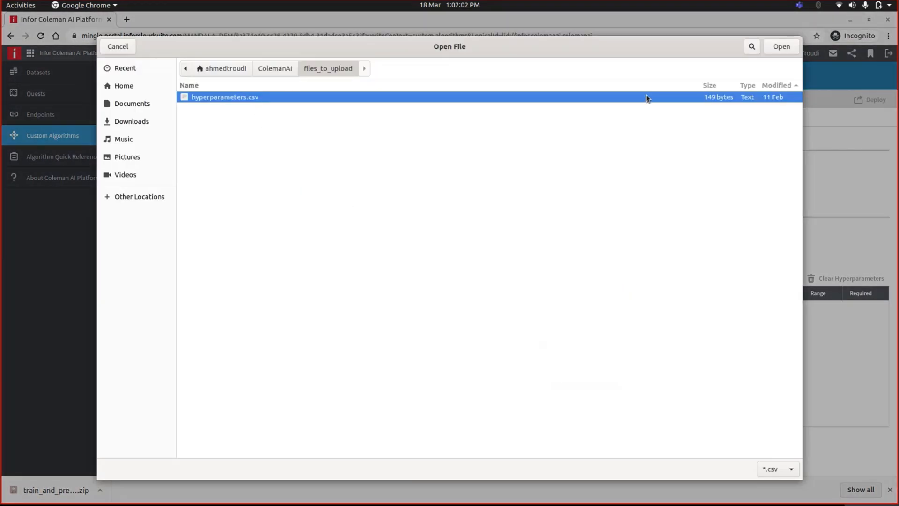
pyautogui.click(782, 47)
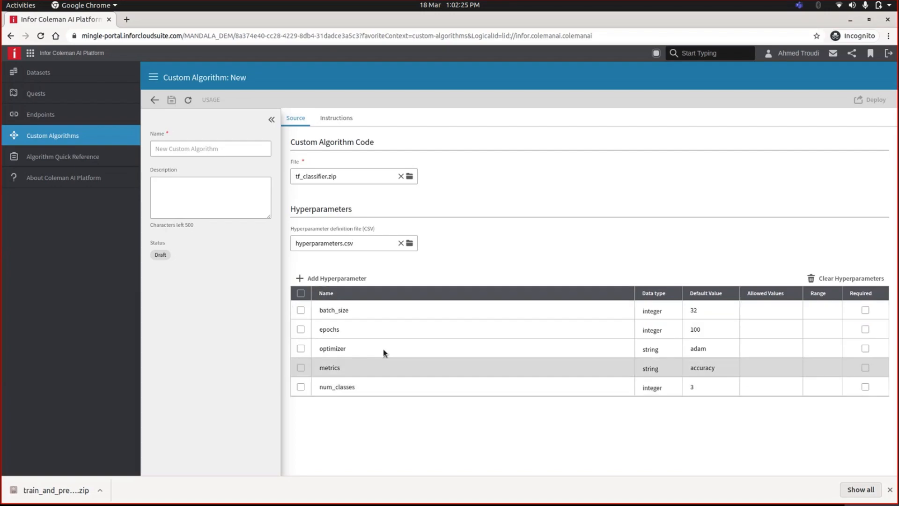
# Leave the new custom algorithm form without entering a name or saving it
pyautogui.click(212, 146)
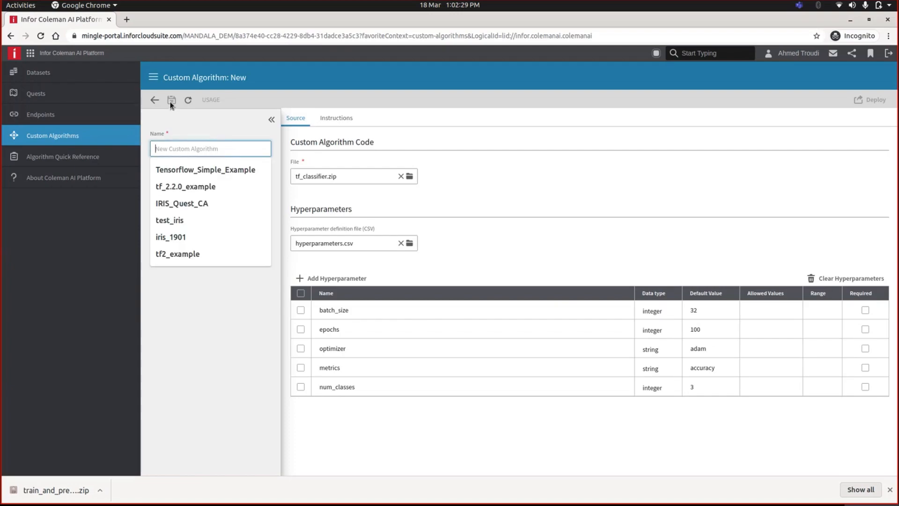
pyautogui.click(211, 314)
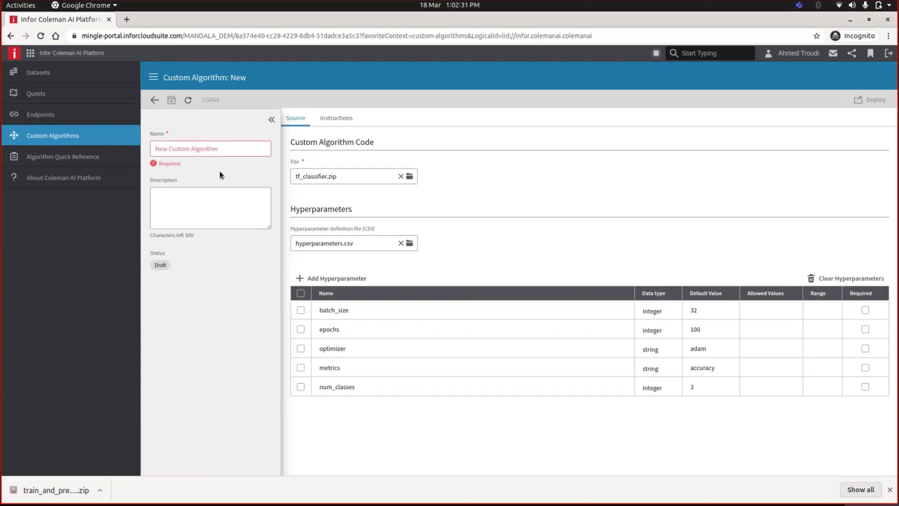
pyautogui.click(178, 146)
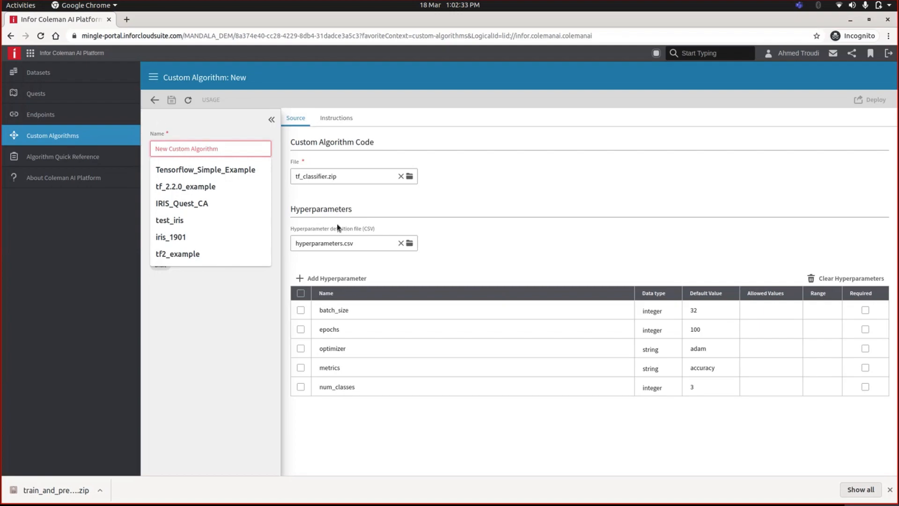
pyautogui.click(216, 265)
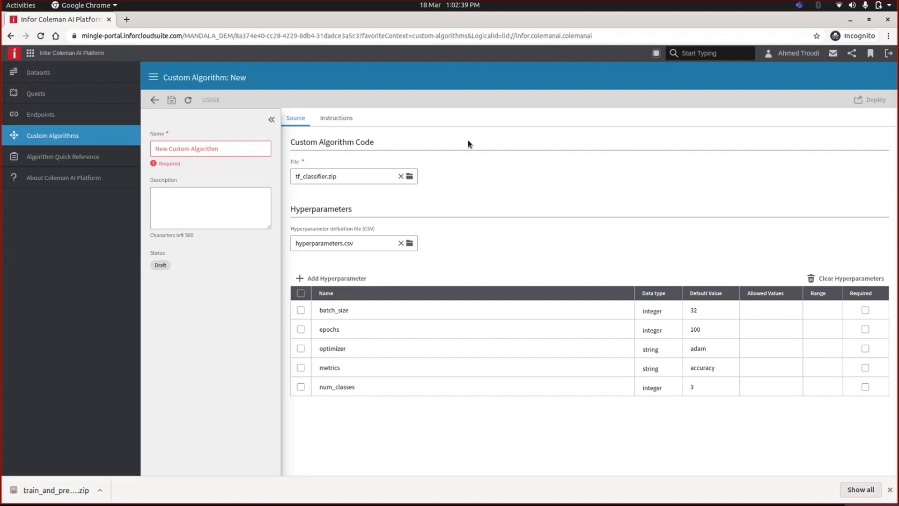
pyautogui.click(152, 99)
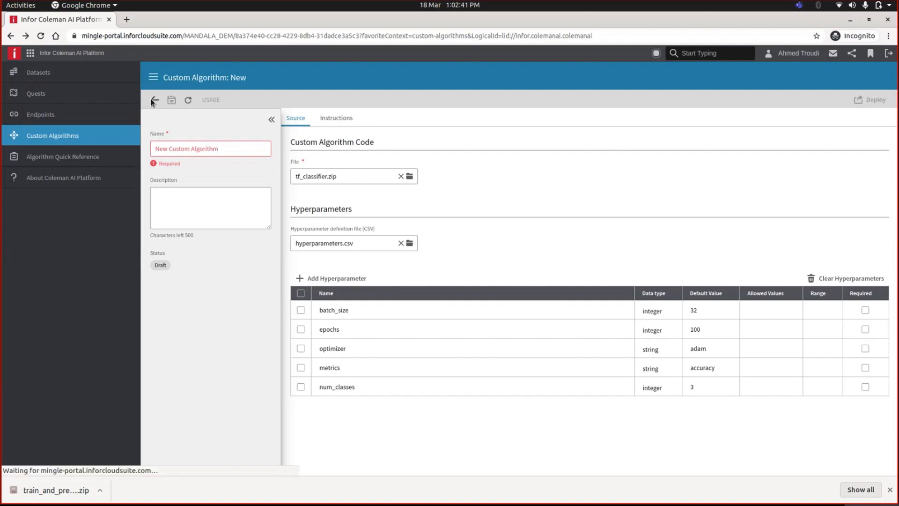
# Open the registered Tensorflow_Simple_Classifier algorithm to review its files and hyperparameters, and return to the algorithm list
pyautogui.click(390, 300)
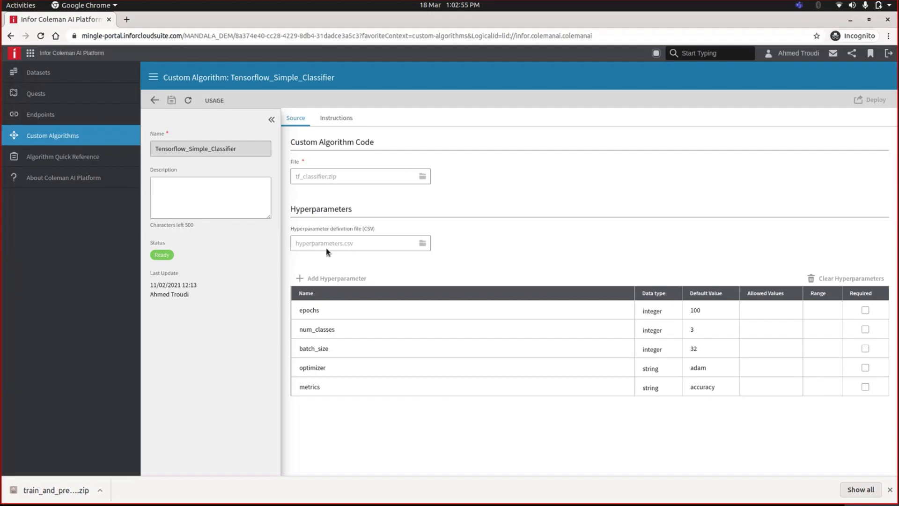
pyautogui.click(66, 138)
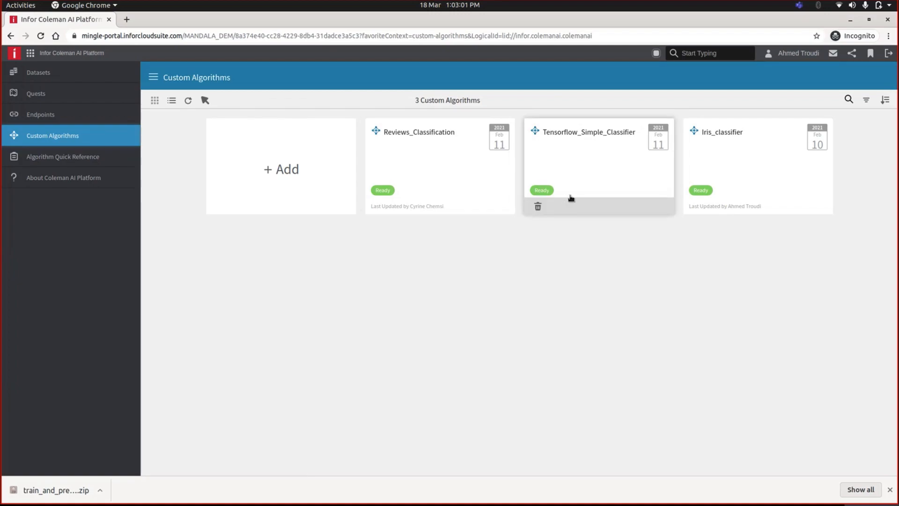
# Open the Tensorflow_Classifier quest from the Quests list
pyautogui.click(66, 96)
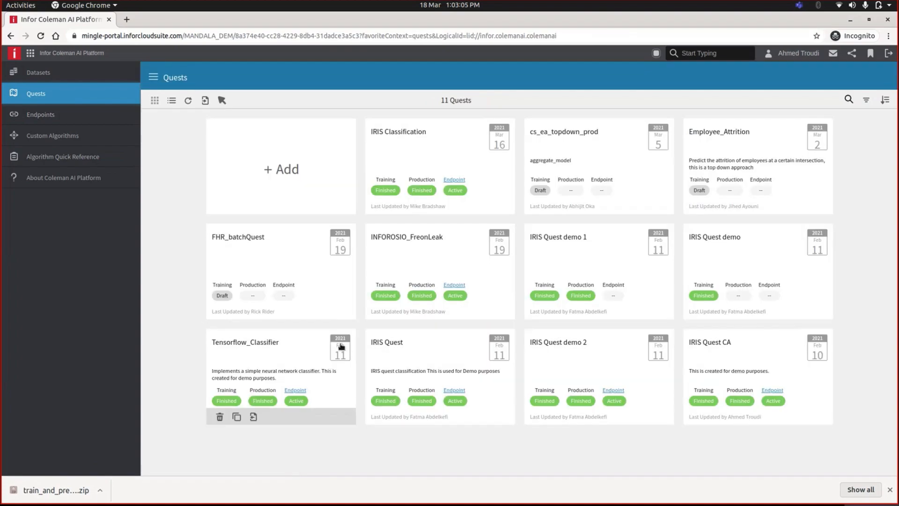
pyautogui.click(252, 360)
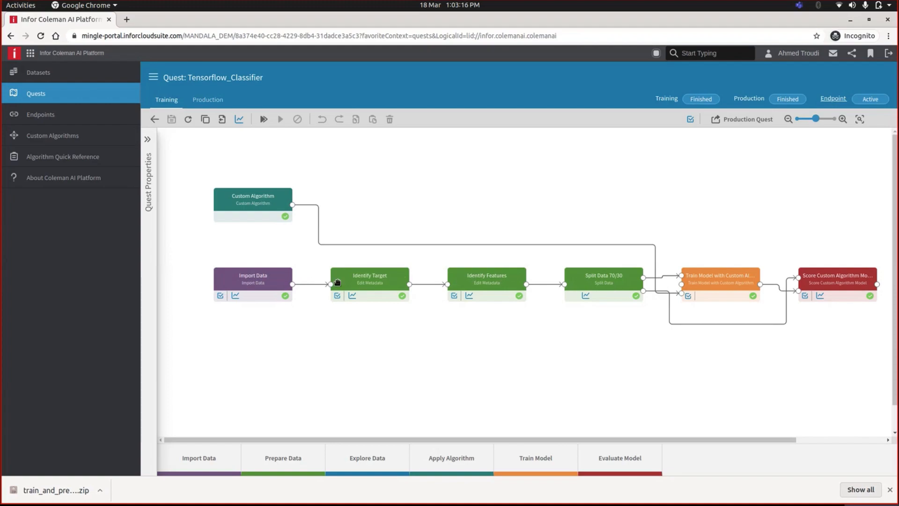
# Examine the Custom Algorithm node's properties, including the chosen Tensorflow_Simple_Classifier algorithm and its hyperparameters
pyautogui.click(251, 206)
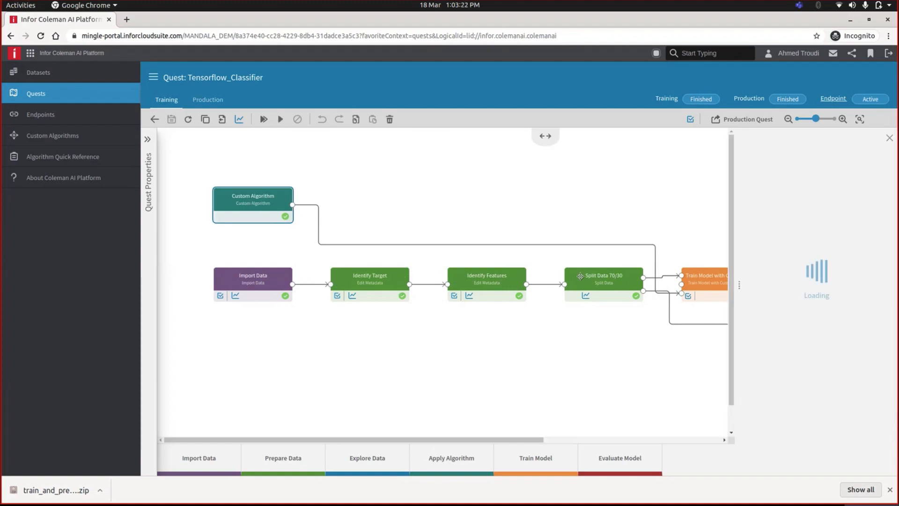
pyautogui.click(890, 138)
pyautogui.click(705, 289)
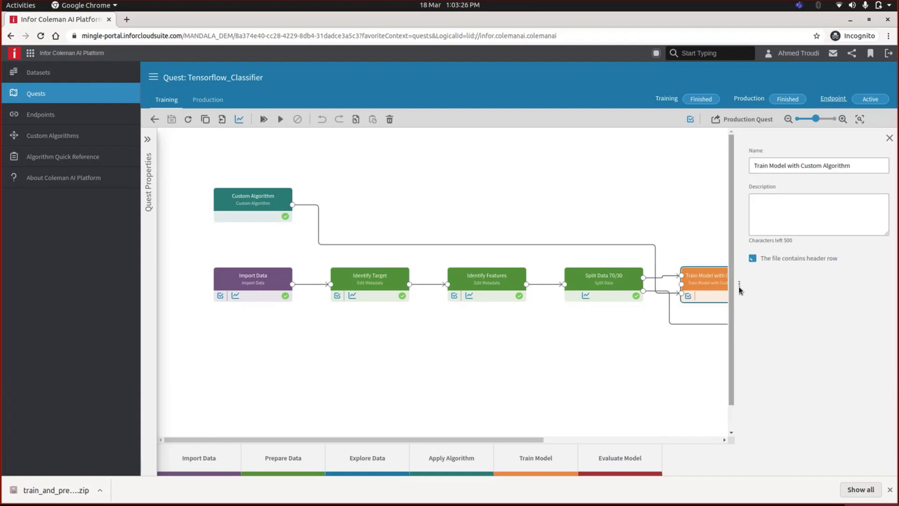
pyautogui.click(889, 138)
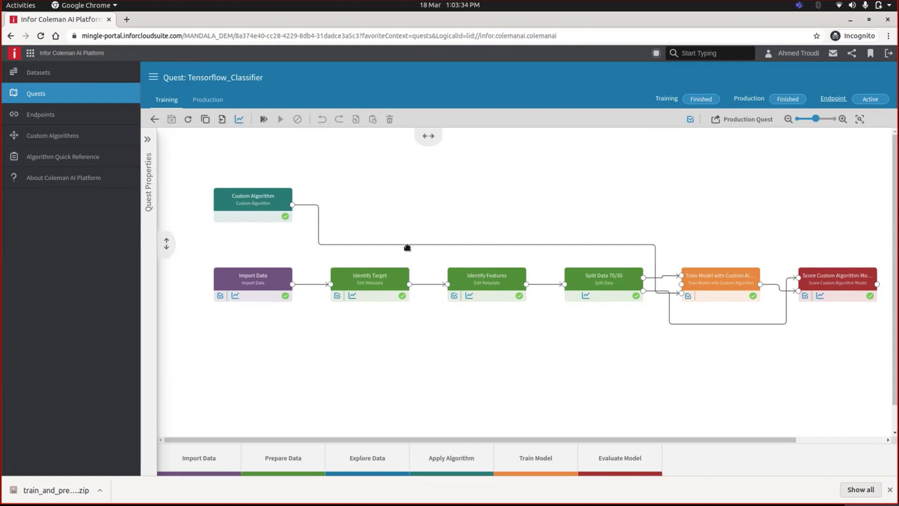
pyautogui.click(242, 205)
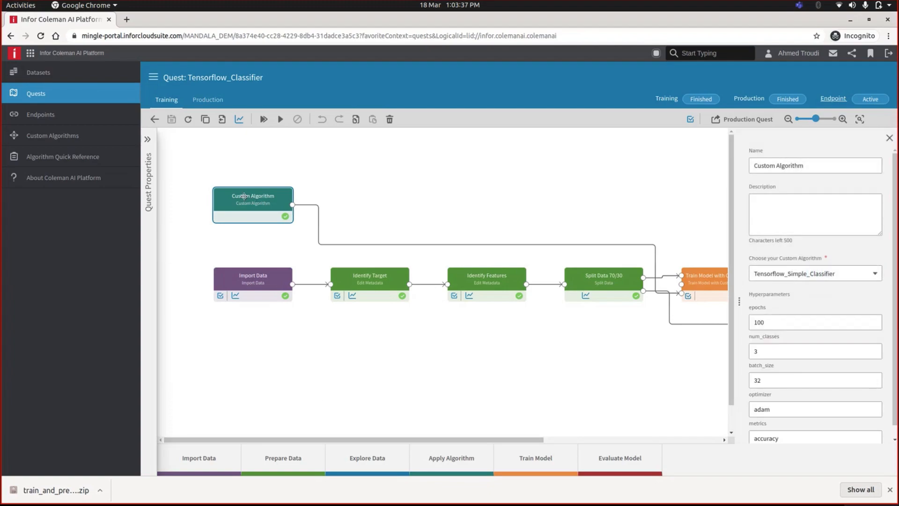
pyautogui.scroll(-1, 805, 312)
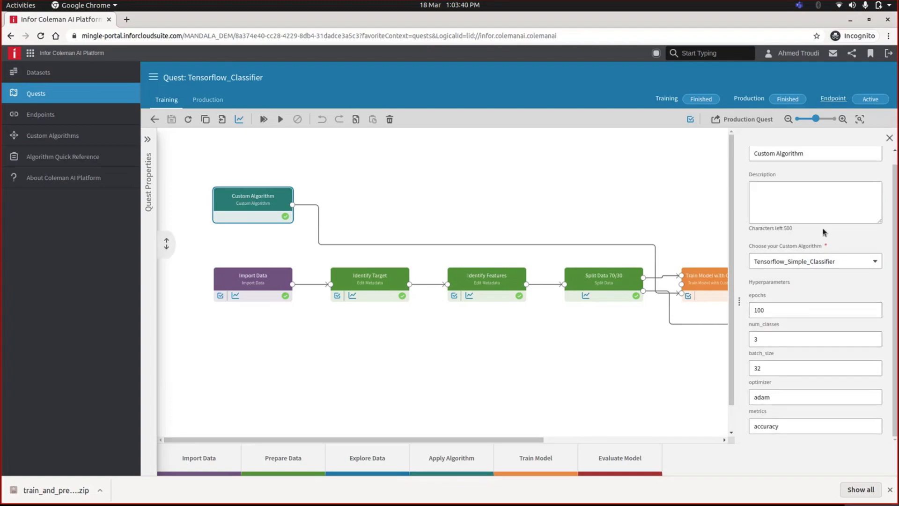
pyautogui.click(819, 264)
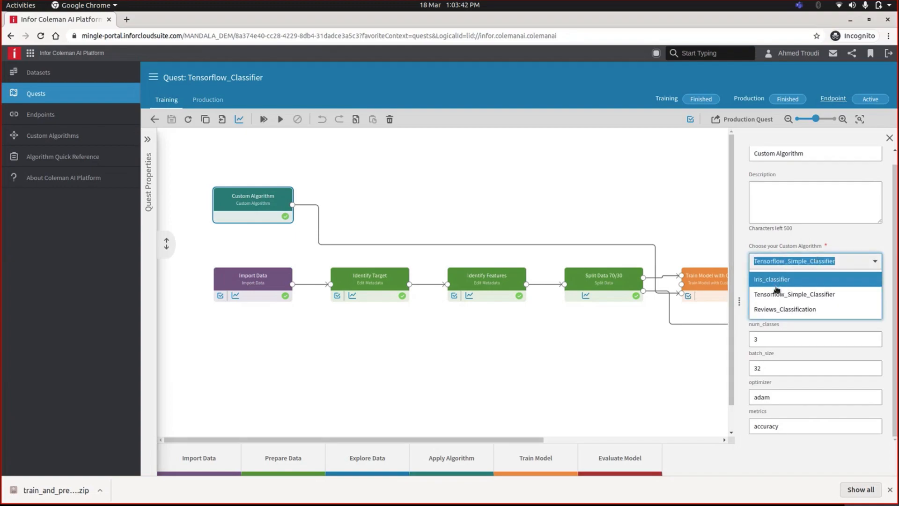
pyautogui.click(837, 242)
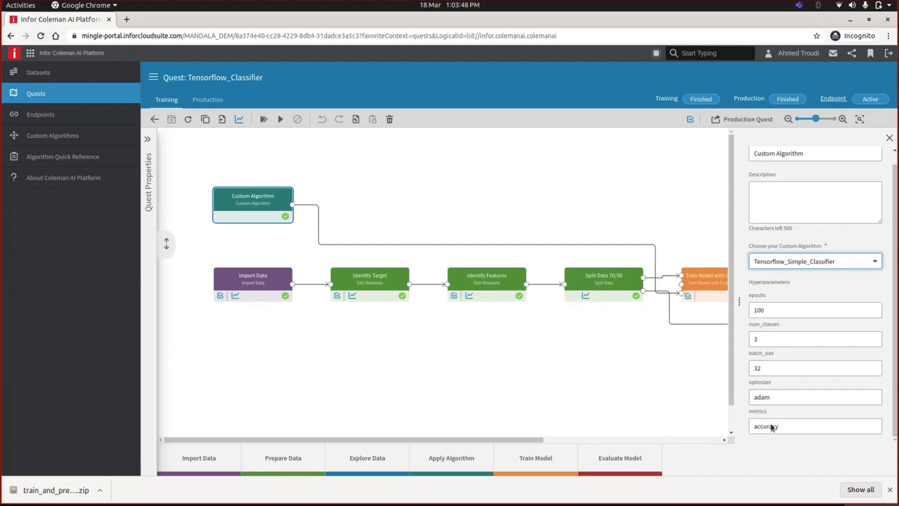
pyautogui.click(889, 139)
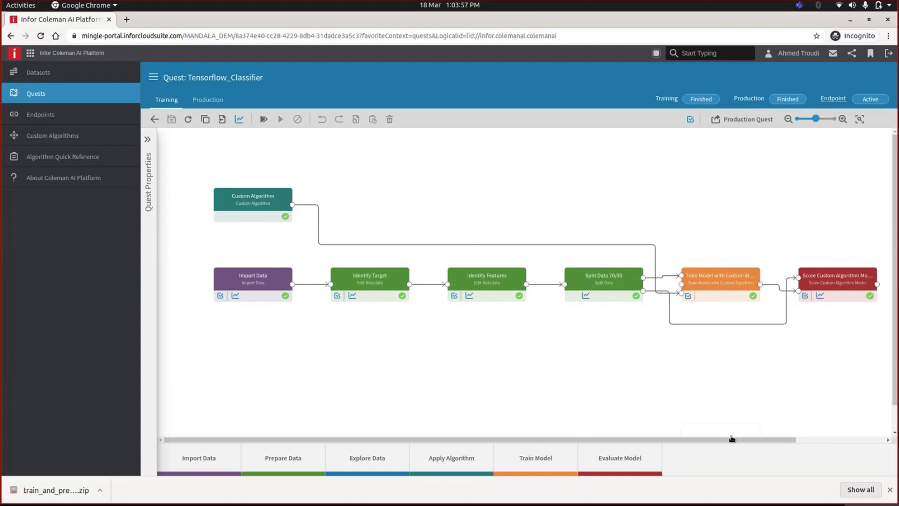
# Examine the Train Model with Custom Algorithm node's properties
pyautogui.hscroll(3, 733, 438)
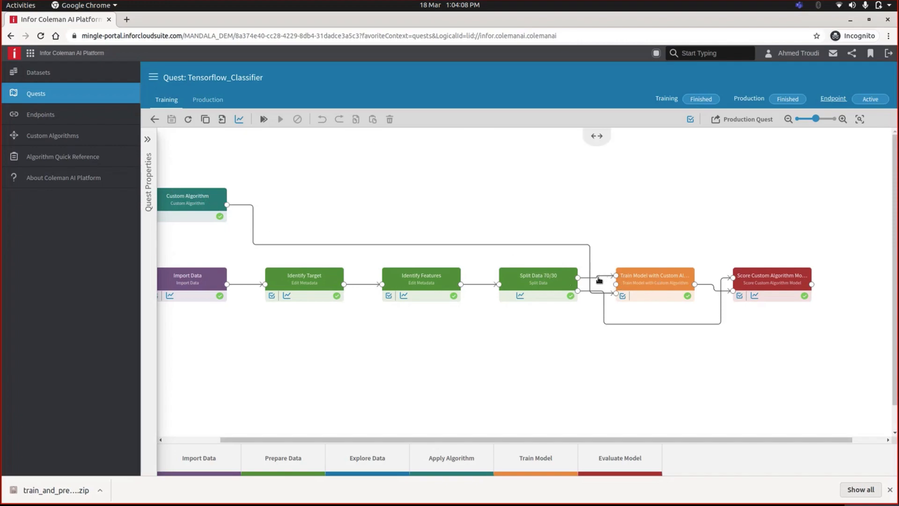
pyautogui.click(623, 280)
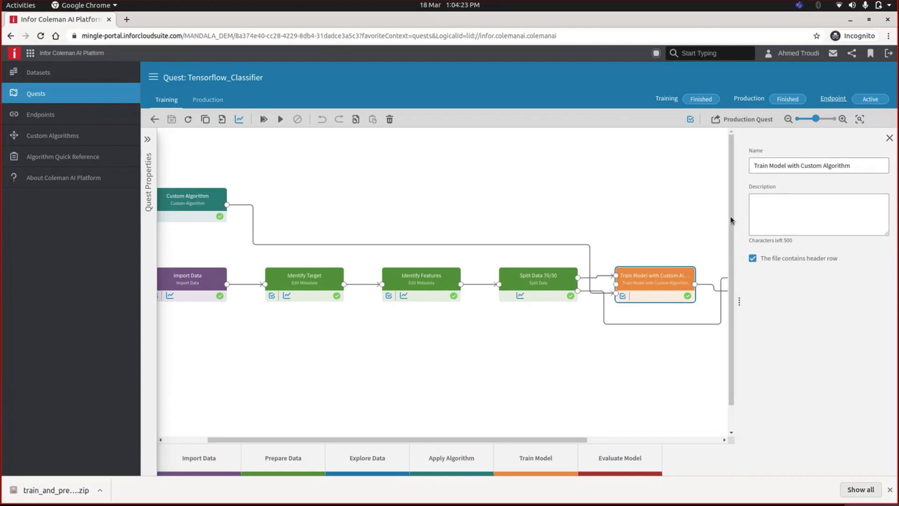
pyautogui.click(890, 139)
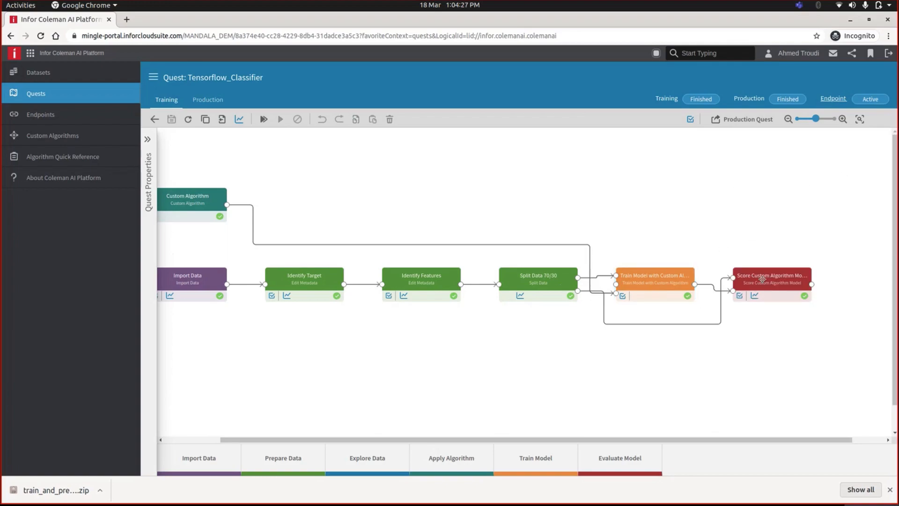
pyautogui.click(887, 138)
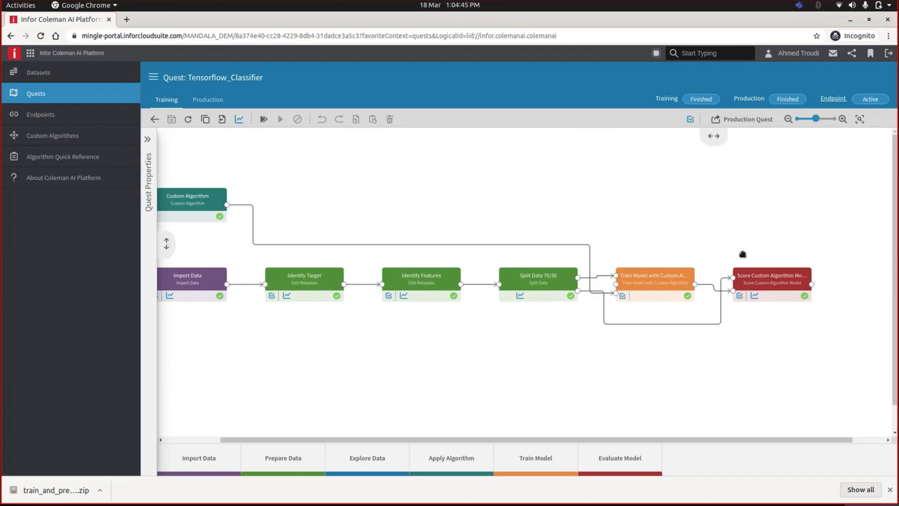
# Open the Score Custom Algorithm Model output dataset, scroll through the scored rows, and close it
pyautogui.click(812, 285)
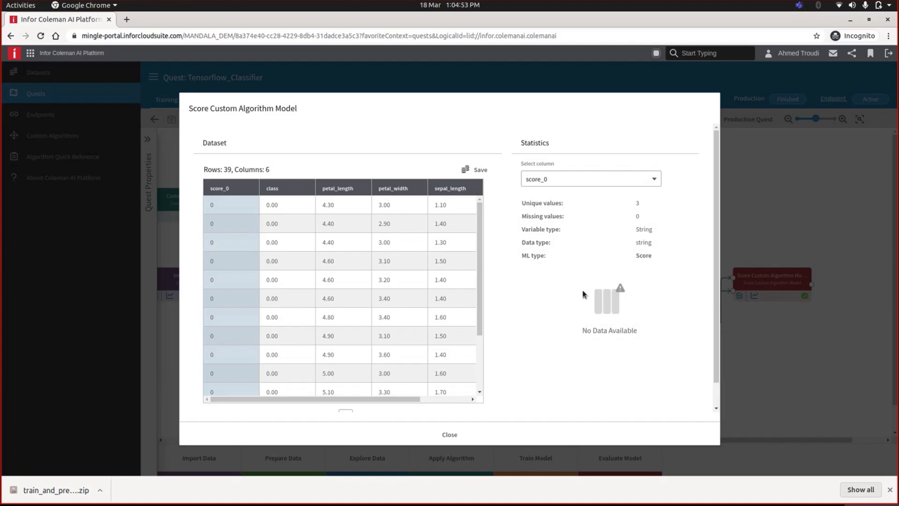
pyautogui.click(500, 434)
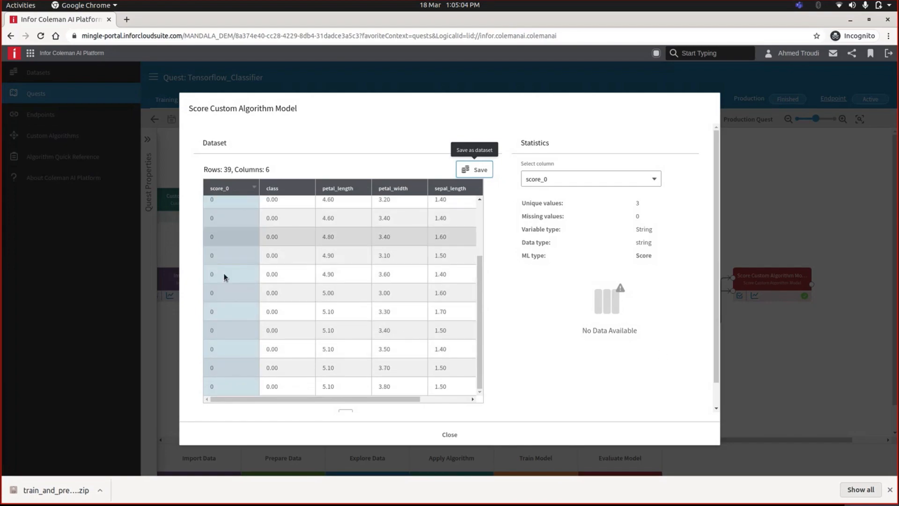
pyautogui.scroll(3, 223, 273)
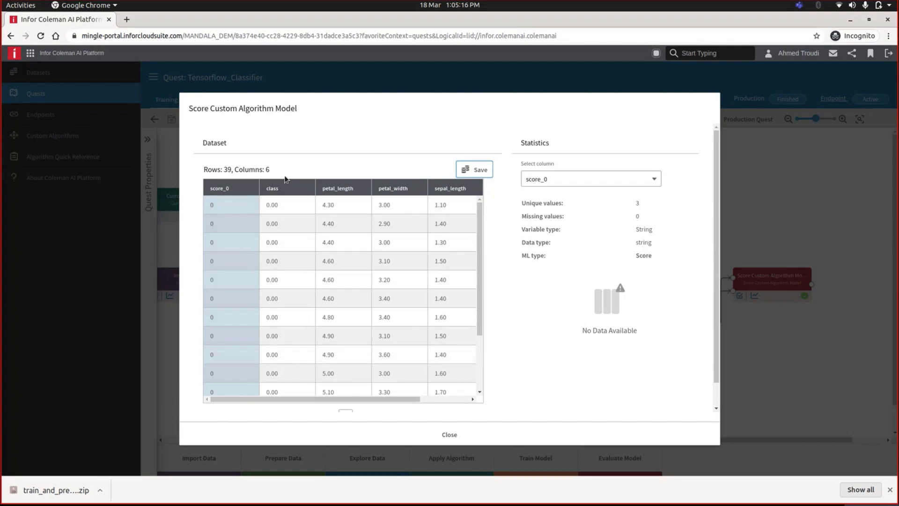
pyautogui.scroll(-2, 302, 328)
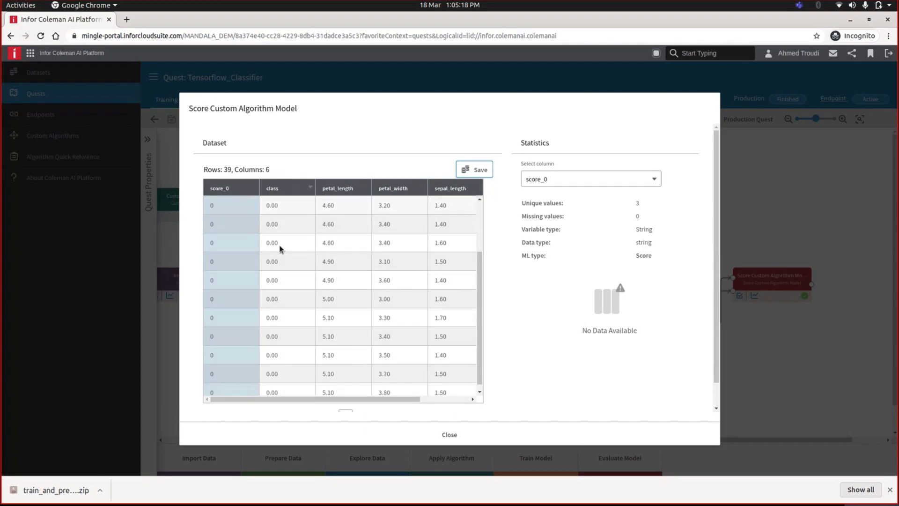
pyautogui.scroll(1, 279, 211)
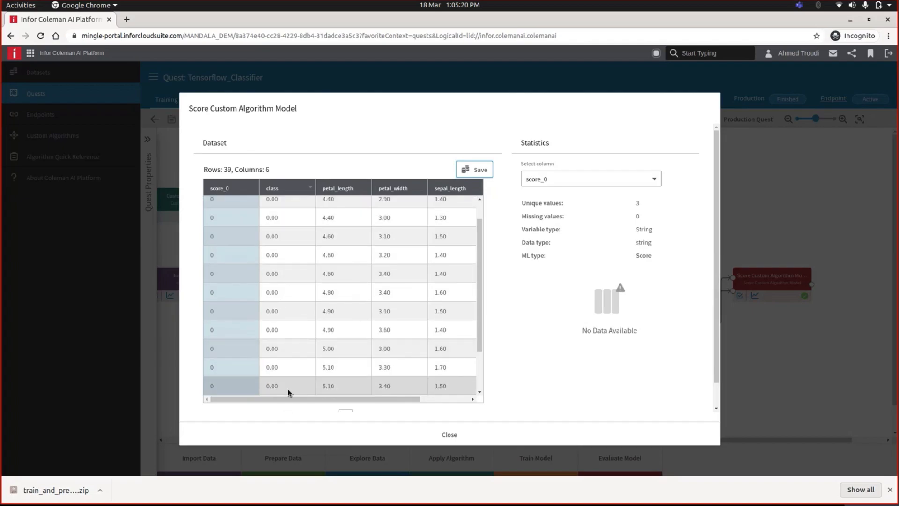
pyautogui.click(447, 435)
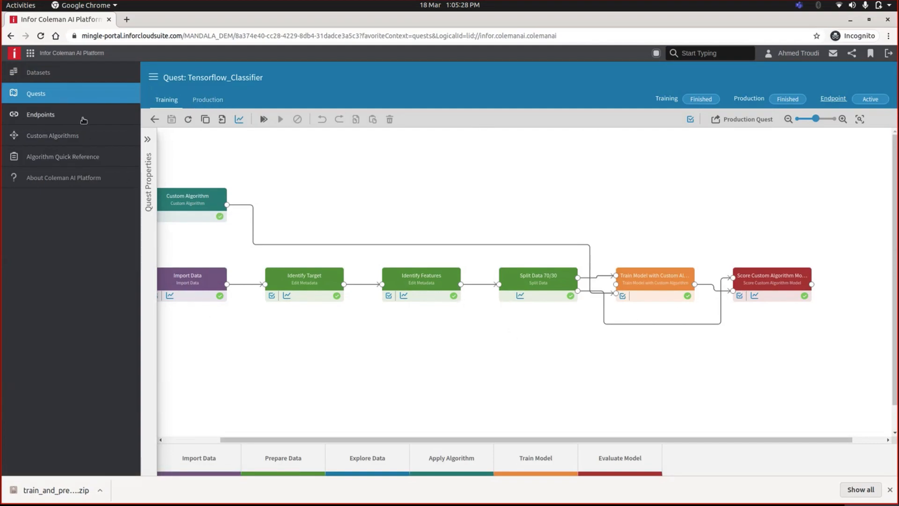
pyautogui.moveTo(536, 441); pyautogui.dragTo(491, 440)
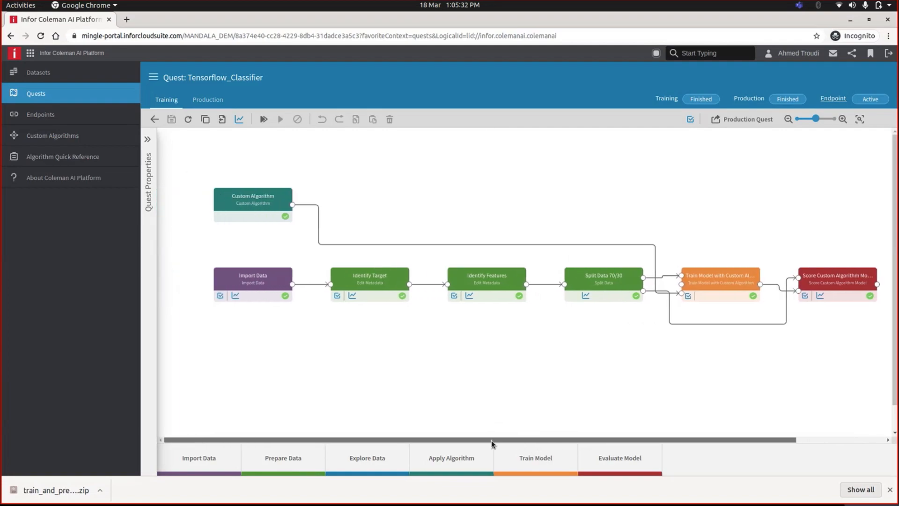